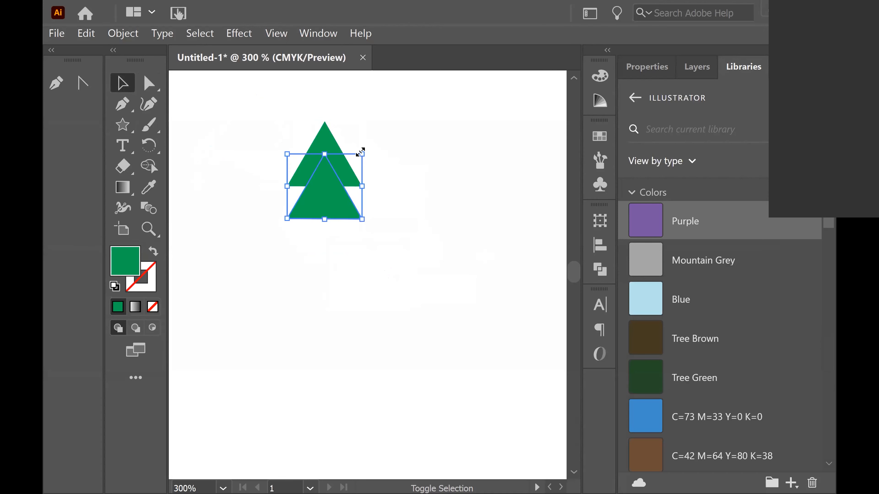
Enlarge the selected second triangle and move it down below the top triangle
{"action": "left_click_drag", "start_coordinate": [360, 152], "coordinate": [424, 102]}
{"action": "left_click_drag", "start_coordinate": [380, 190], "coordinate": [344, 241]}
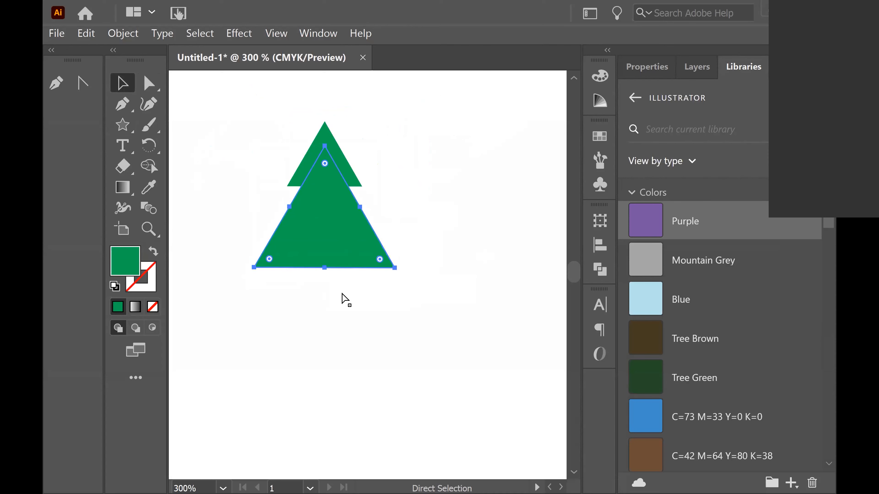
Duplicate the triangle, then scale and position the copy as the bottom tier of the tree
{"action": "key", "text": "ctrl+c"}
{"action": "key", "text": "ctrl+v"}
{"action": "left_click_drag", "start_coordinate": [359, 282], "coordinate": [317, 268]}
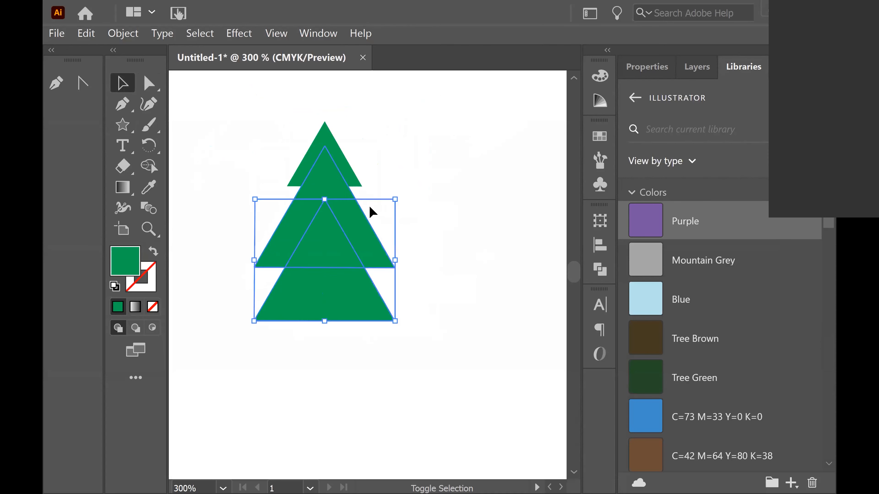
{"action": "left_click_drag", "start_coordinate": [393, 198], "coordinate": [418, 176]}
{"action": "left_click_drag", "start_coordinate": [353, 297], "coordinate": [344, 314]}
{"action": "left_click_drag", "start_coordinate": [407, 196], "coordinate": [428, 179]}
{"action": "left_click_drag", "start_coordinate": [337, 300], "coordinate": [339, 306]}
{"action": "left_click", "coordinate": [245, 400]}
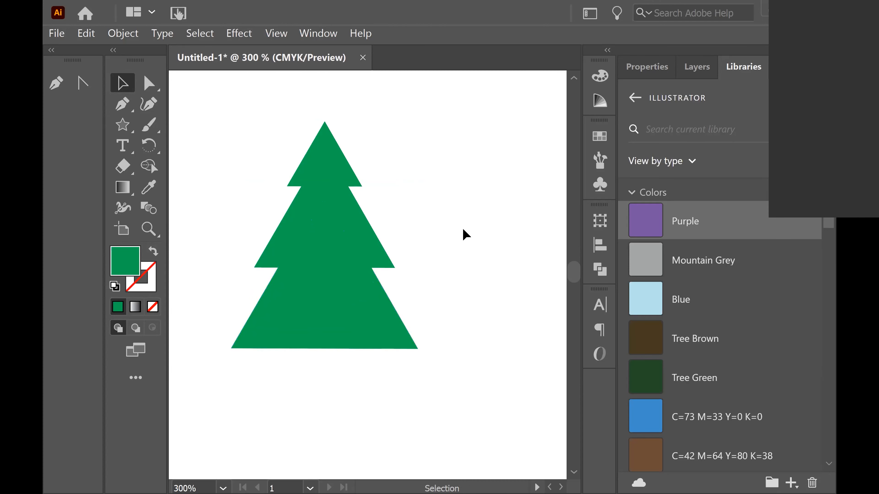
Select all three triangles and group them
{"action": "left_click", "coordinate": [351, 304]}
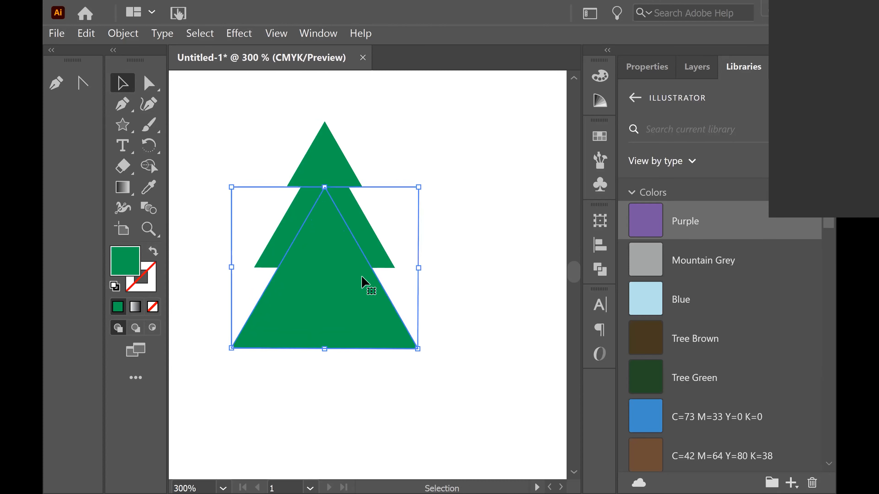
{"action": "left_click", "coordinate": [356, 218], "text": "shift"}
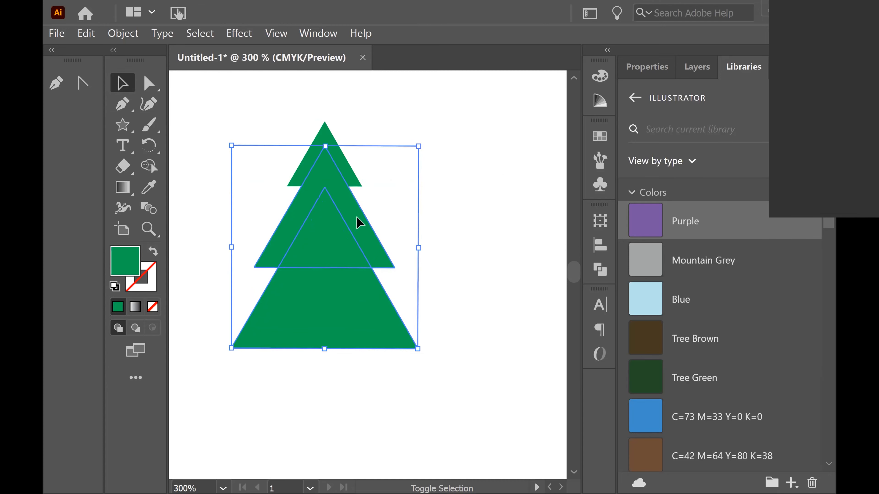
{"action": "left_click", "coordinate": [338, 156], "text": "shift"}
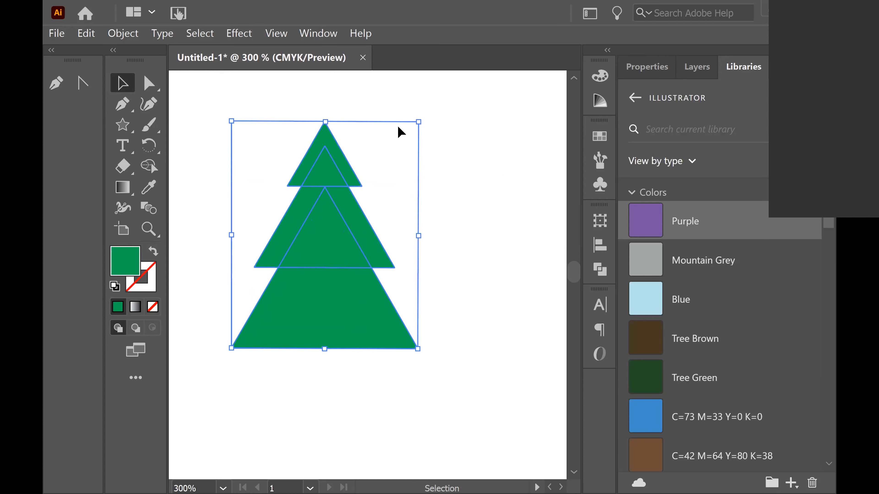
{"action": "left_click", "coordinate": [123, 34]}
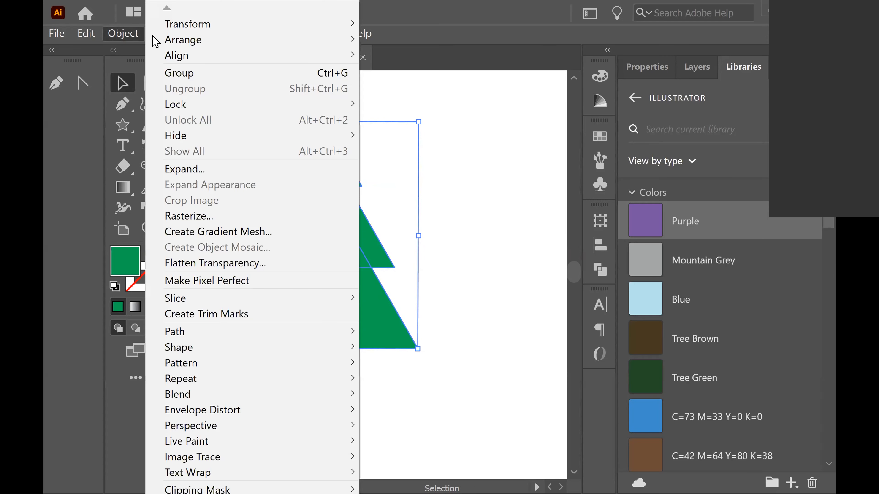
{"action": "left_click", "coordinate": [215, 80]}
Select the grouped tree and move it slightly down and right
{"action": "left_click", "coordinate": [530, 347]}
{"action": "left_click", "coordinate": [350, 283]}
{"action": "left_click", "coordinate": [349, 283]}
{"action": "left_click_drag", "start_coordinate": [326, 303], "coordinate": [360, 318]}
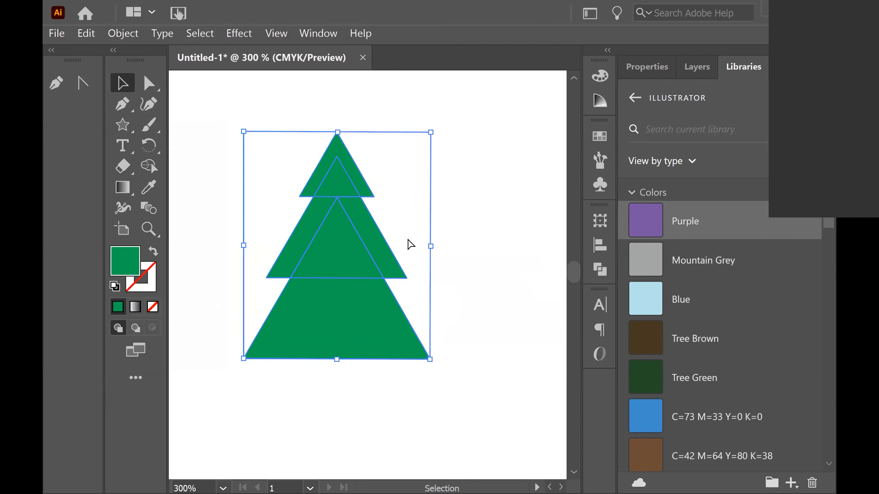
Undo the move, the grouping and the last triangle adjustment
{"action": "key", "text": "ctrl"}
{"action": "key", "text": "ctrl+z"}
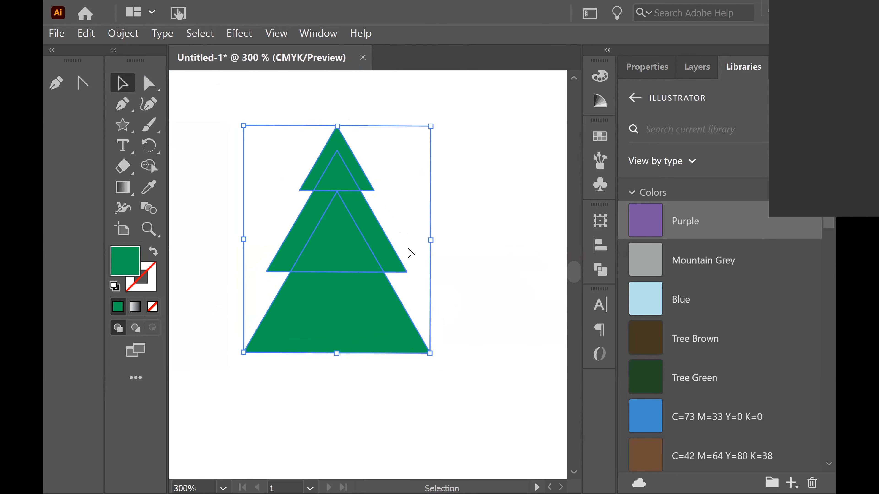
{"action": "key", "text": "ctrl+z"}
{"action": "key", "text": "ctrl+z"}
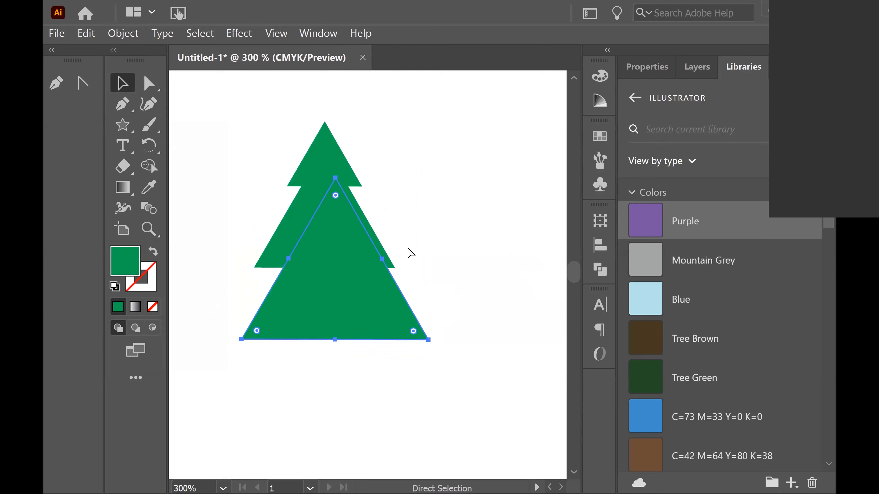
Reposition the bottom triangle beneath the middle tier
{"action": "left_click_drag", "start_coordinate": [353, 298], "coordinate": [344, 312]}
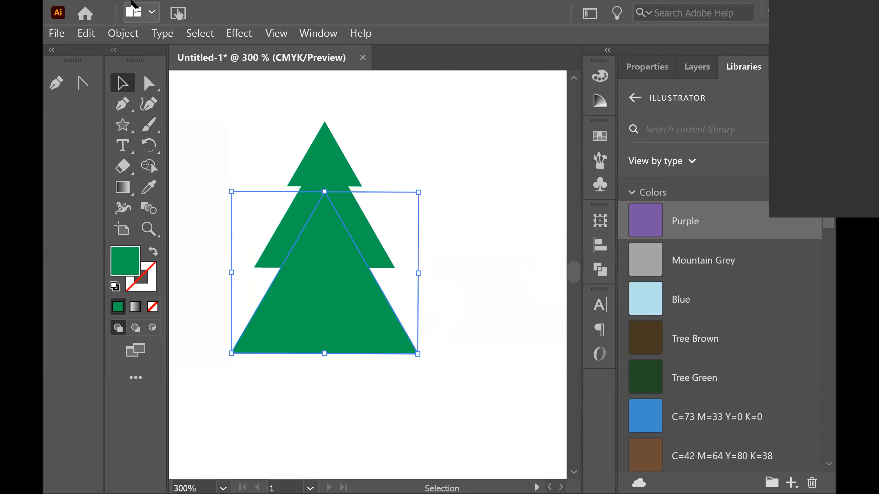
{"action": "left_click", "coordinate": [128, 35]}
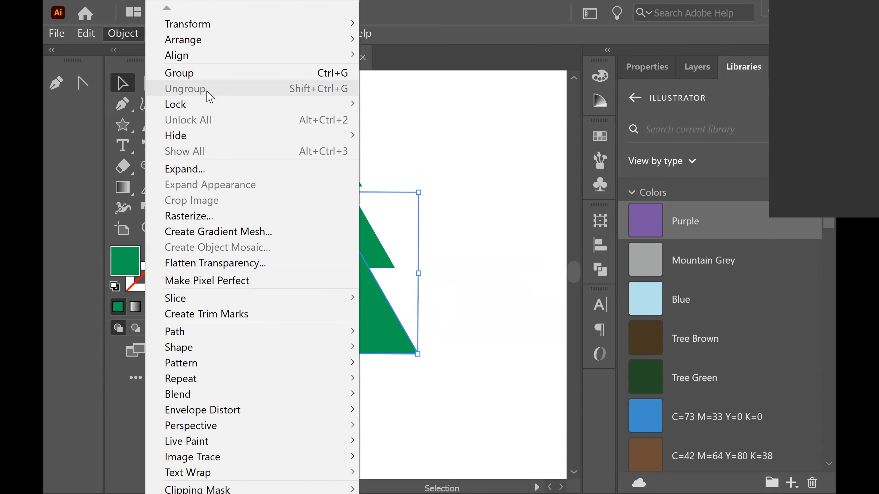
{"action": "left_click", "coordinate": [528, 292]}
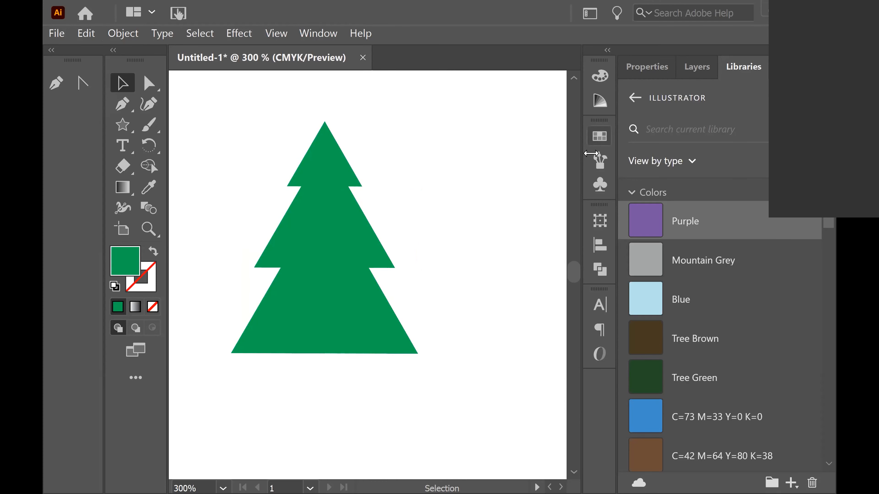
Select all three triangles and merge them into one shape with Pathfinder Unite
{"action": "left_click", "coordinate": [344, 317]}
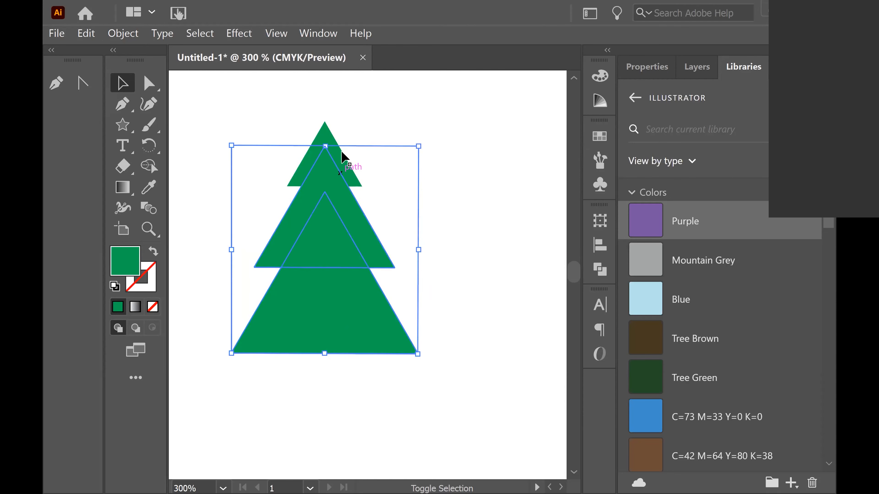
{"action": "left_click", "coordinate": [336, 158], "text": "shift"}
{"action": "left_click", "coordinate": [326, 136], "text": "shift"}
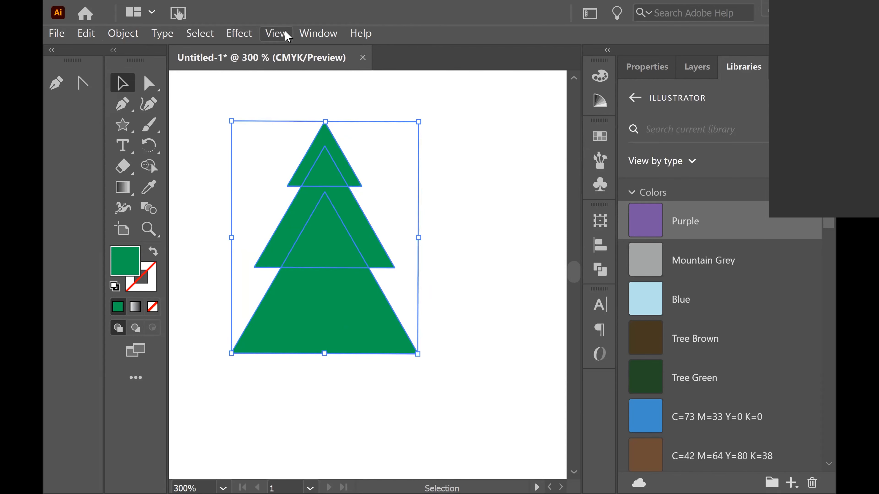
{"action": "left_click", "coordinate": [303, 33]}
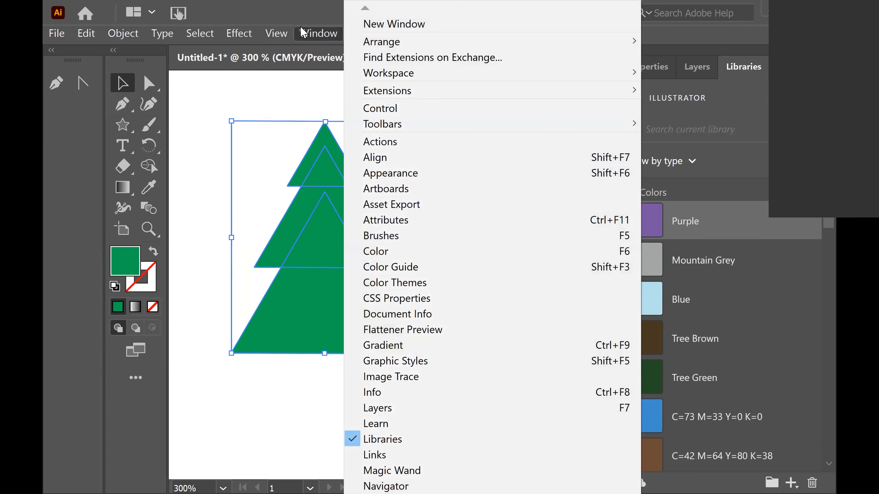
{"action": "left_click", "coordinate": [665, 28]}
{"action": "left_click", "coordinate": [601, 270]}
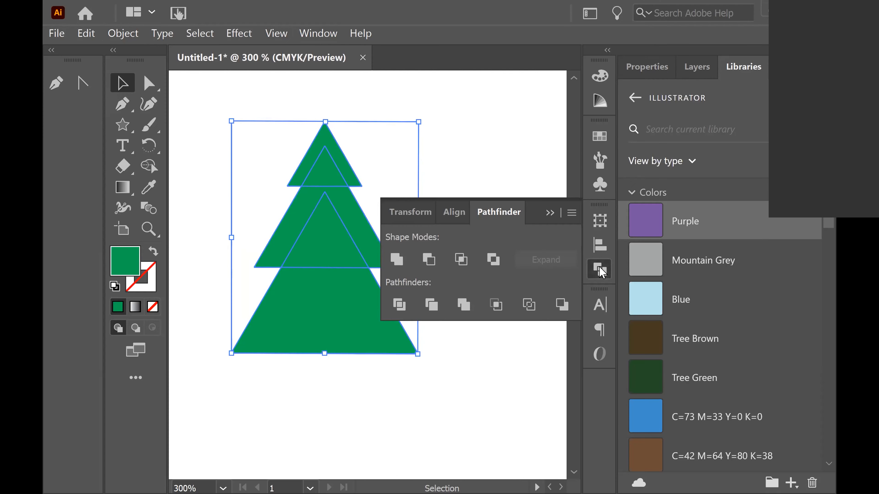
{"action": "left_click", "coordinate": [316, 34]}
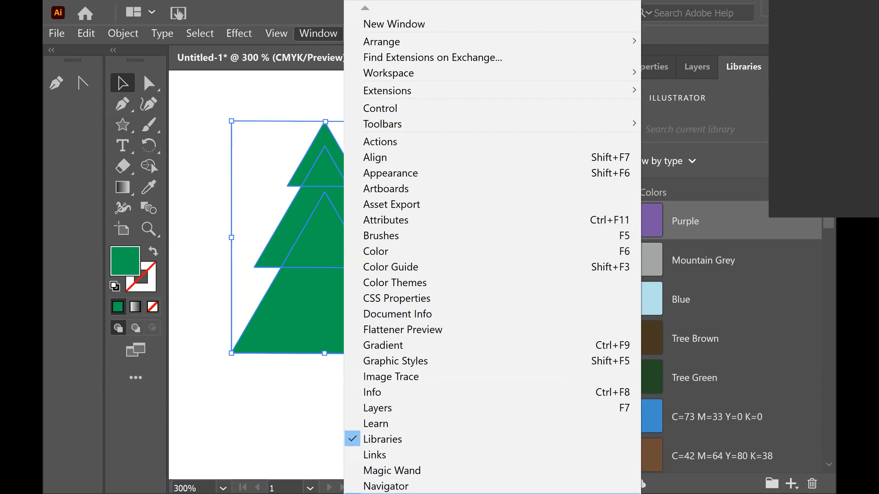
{"action": "key", "text": "Left"}
{"action": "left_click", "coordinate": [606, 276]}
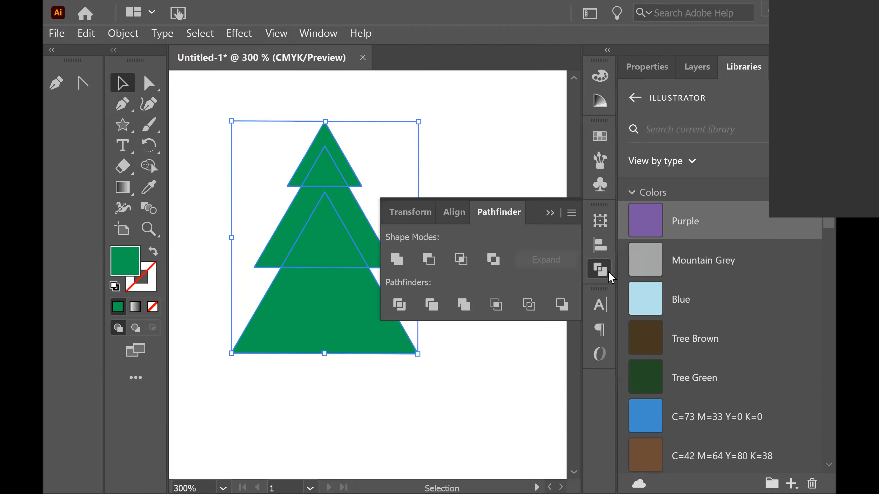
{"action": "left_click", "coordinate": [397, 263]}
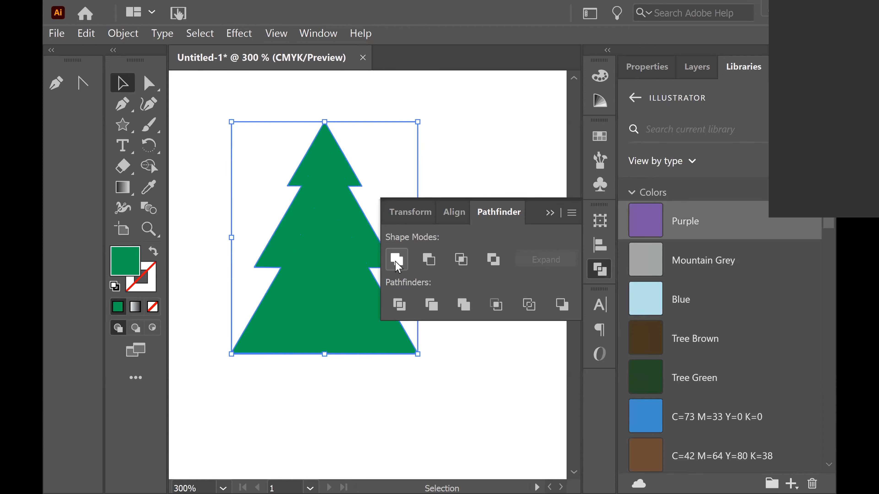
Close the Pathfinder panel and move the merged tree shape higher on the artboard
{"action": "left_click_drag", "start_coordinate": [348, 255], "coordinate": [342, 274]}
{"action": "left_click", "coordinate": [516, 143]}
{"action": "left_click", "coordinate": [549, 213]}
{"action": "left_click_drag", "start_coordinate": [372, 281], "coordinate": [375, 251]}
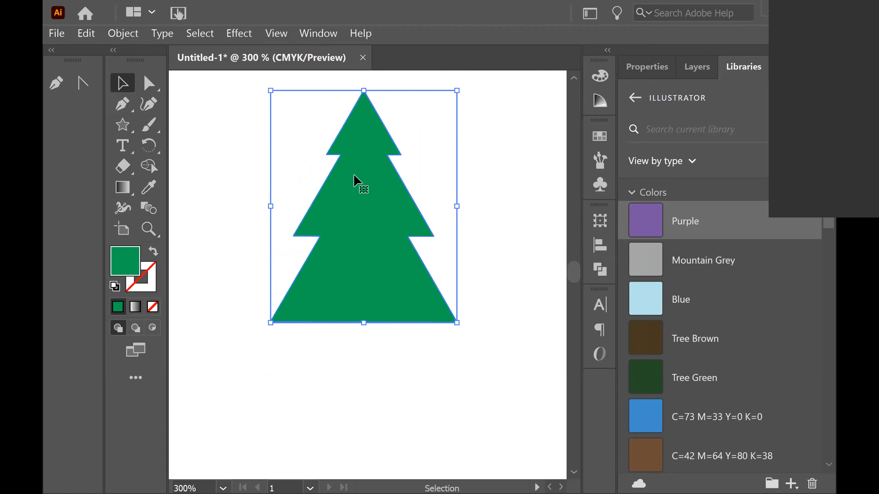
Draw a narrow rectangle with the Rectangle Tool below the tree as its trunk
{"action": "left_click", "coordinate": [128, 125]}
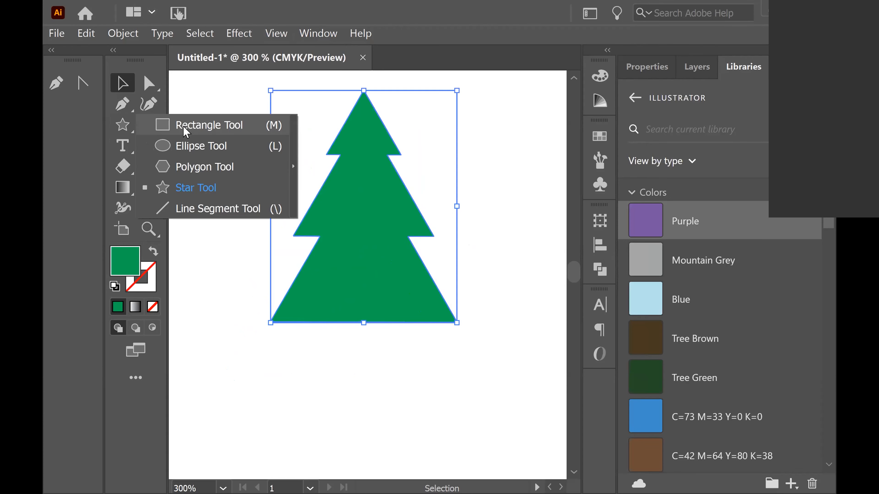
{"action": "left_click", "coordinate": [213, 126]}
{"action": "left_click_drag", "start_coordinate": [349, 312], "coordinate": [372, 367]}
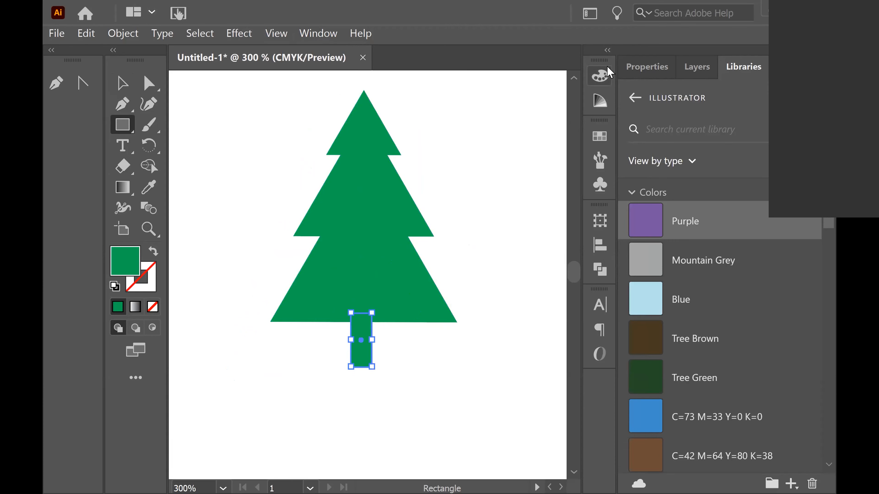
Open the Swatches panel and fill the trunk rectangle with a brown swatch
{"action": "left_click", "coordinate": [600, 77]}
{"action": "left_click", "coordinate": [600, 136]}
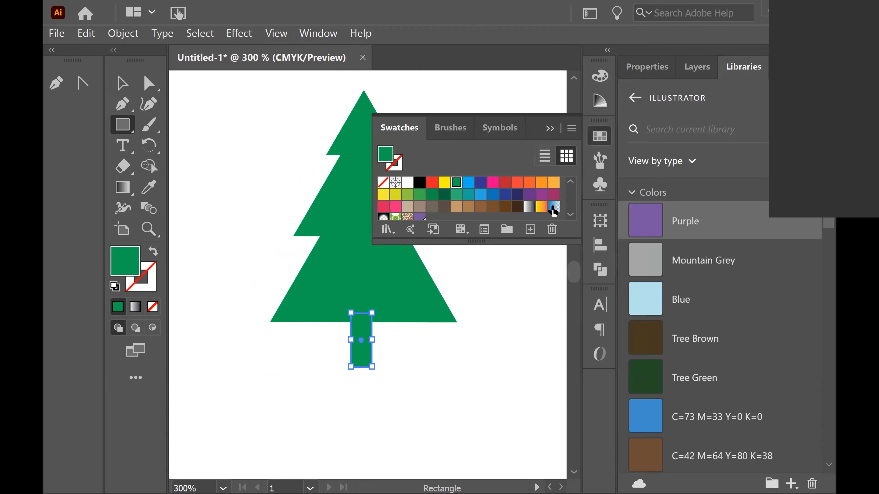
{"action": "left_click", "coordinate": [493, 207]}
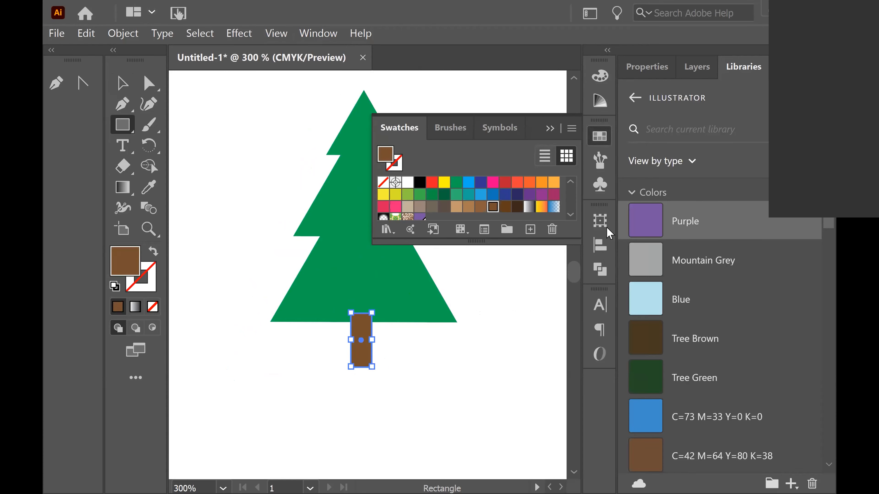
Close the Swatches panel and open the Layers panel
{"action": "left_click", "coordinate": [316, 34]}
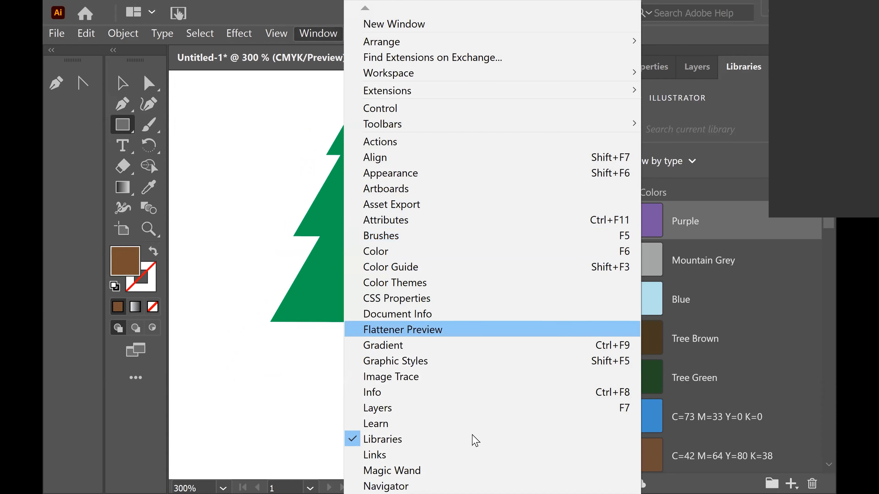
{"action": "left_click", "coordinate": [483, 414]}
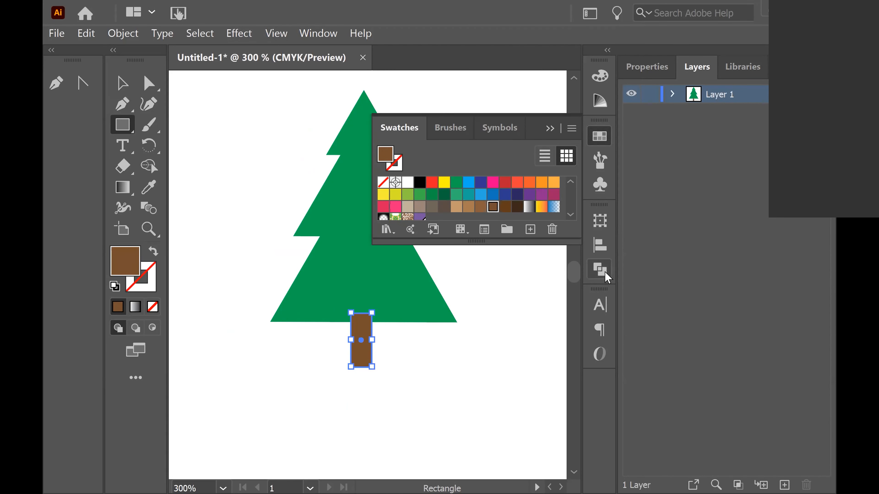
{"action": "left_click", "coordinate": [550, 130]}
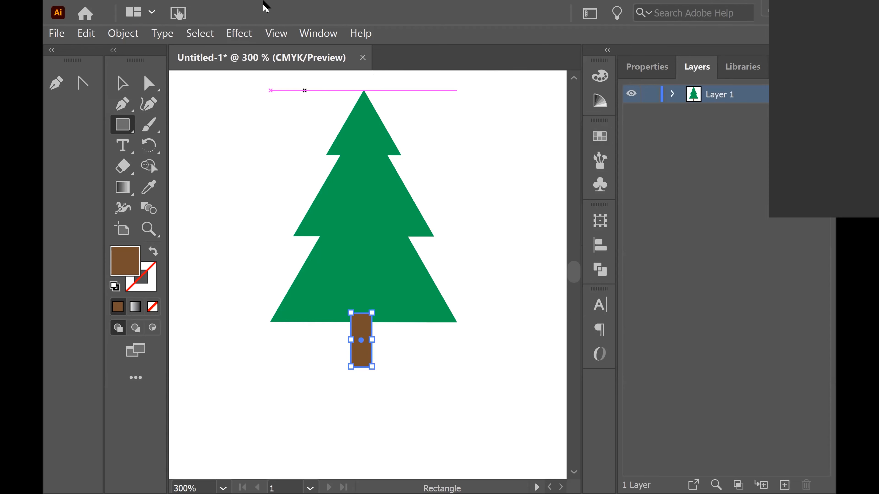
{"action": "left_click", "coordinate": [312, 33]}
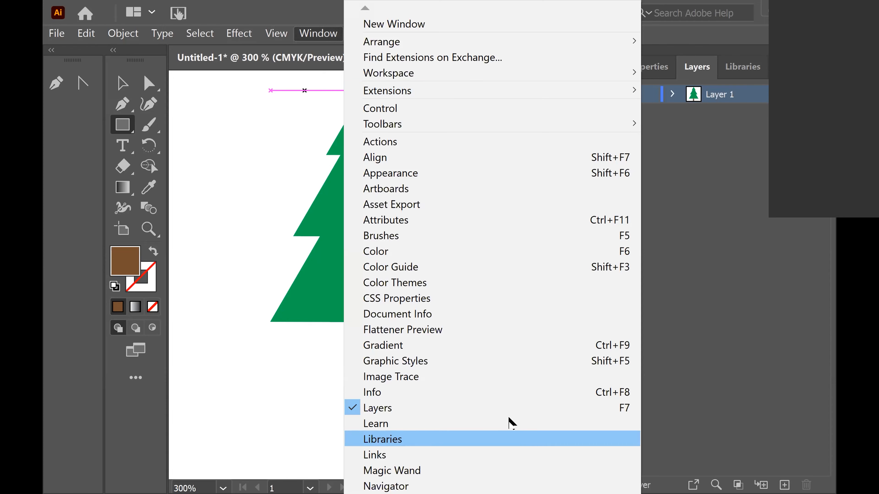
{"action": "left_click", "coordinate": [514, 409]}
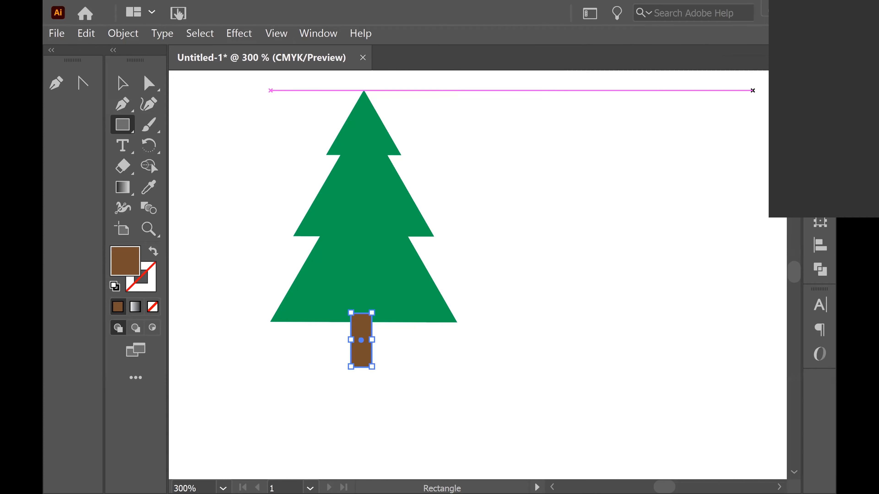
{"action": "left_click", "coordinate": [319, 34]}
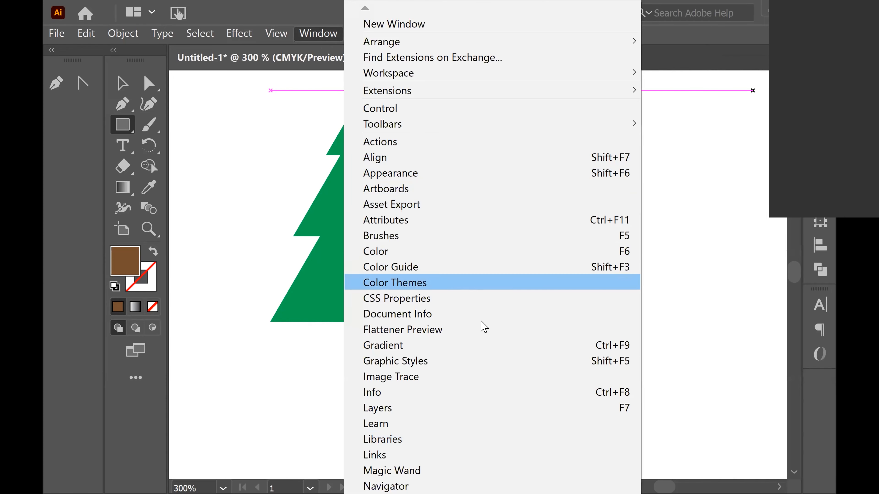
{"action": "left_click", "coordinate": [501, 408]}
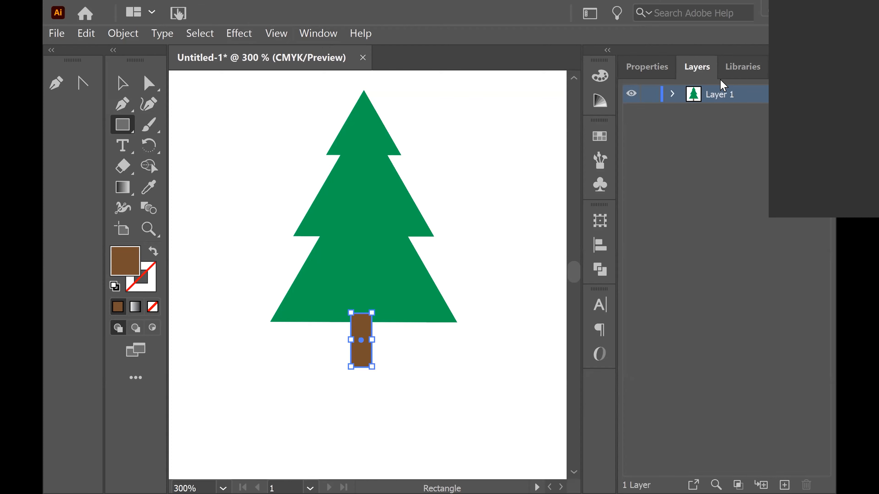
Expand Layer 1 and move the trunk rectangle below the tree path in the stacking order
{"action": "left_click", "coordinate": [672, 95]}
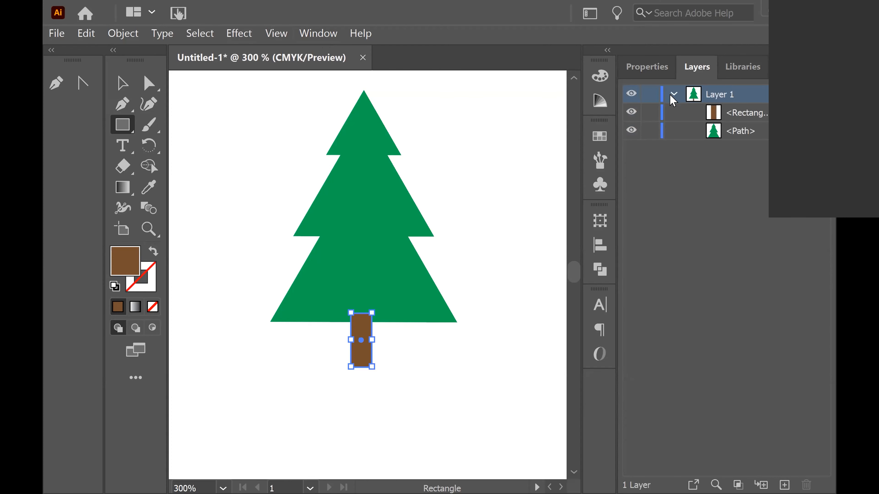
{"action": "left_click", "coordinate": [717, 115]}
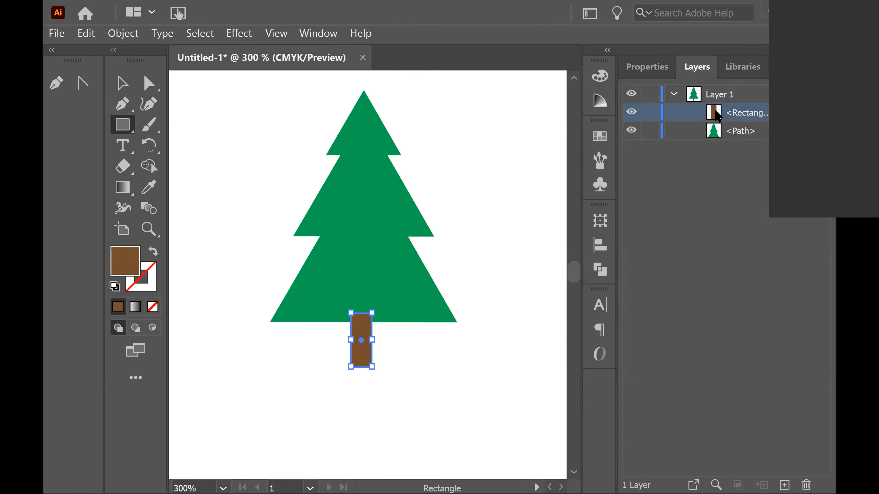
{"action": "left_click_drag", "start_coordinate": [717, 121], "coordinate": [719, 142]}
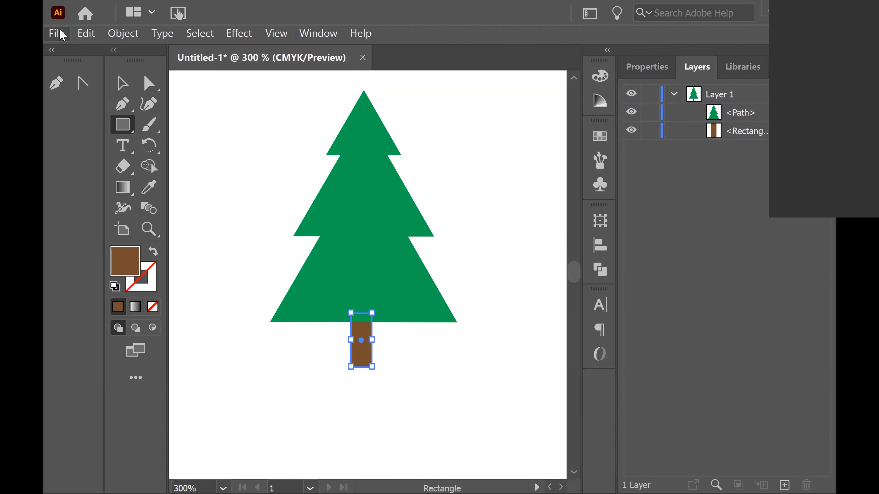
Select both the tree and the trunk and group them together
{"action": "key", "text": "v"}
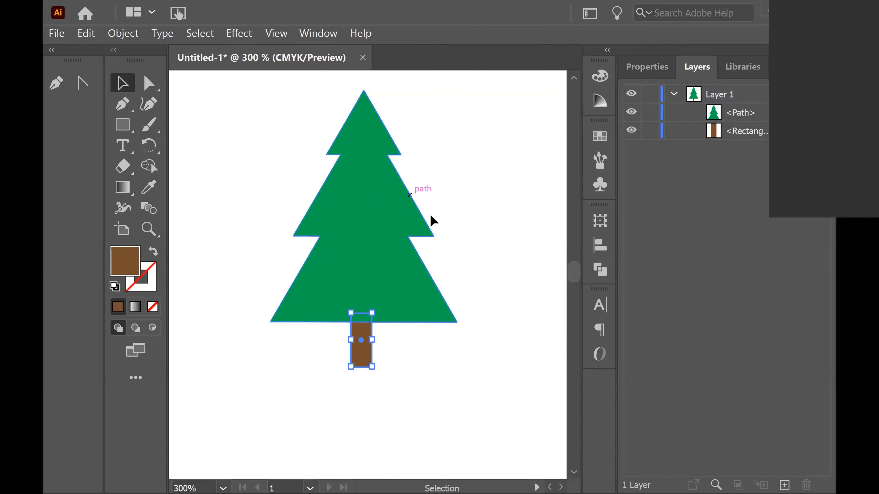
{"action": "left_click", "coordinate": [491, 299]}
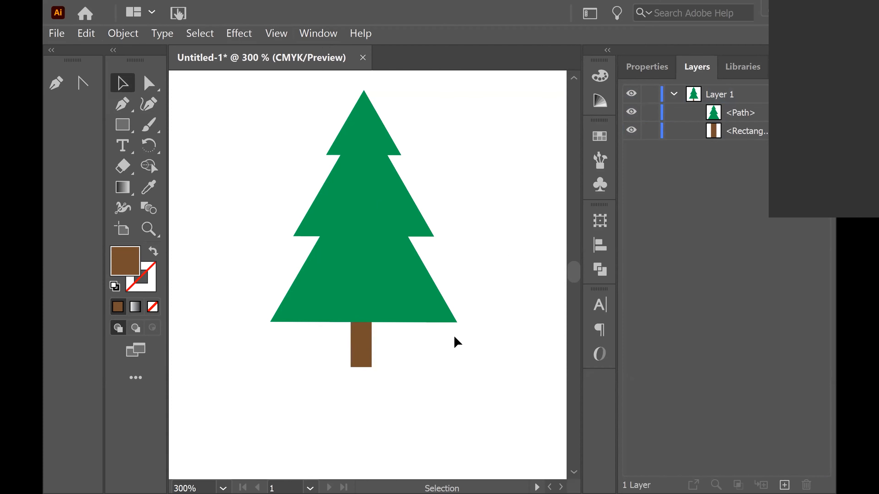
{"action": "left_click", "coordinate": [360, 348]}
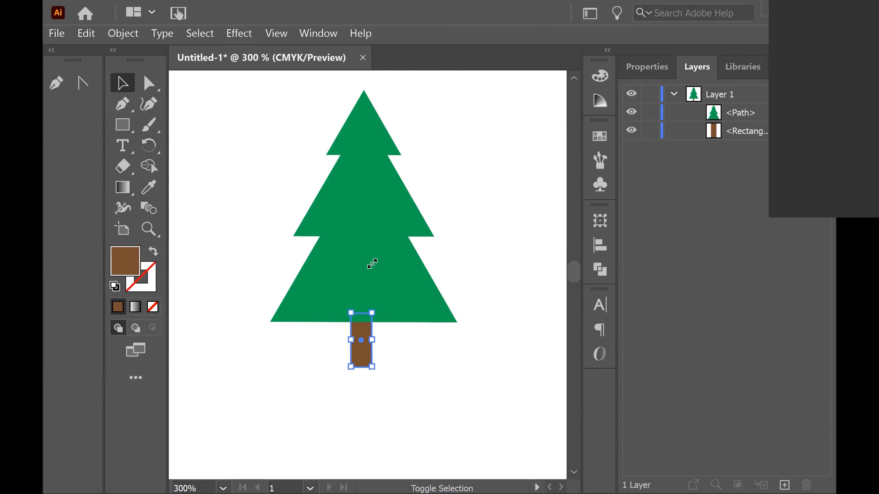
{"action": "left_click", "coordinate": [374, 249], "text": "shift"}
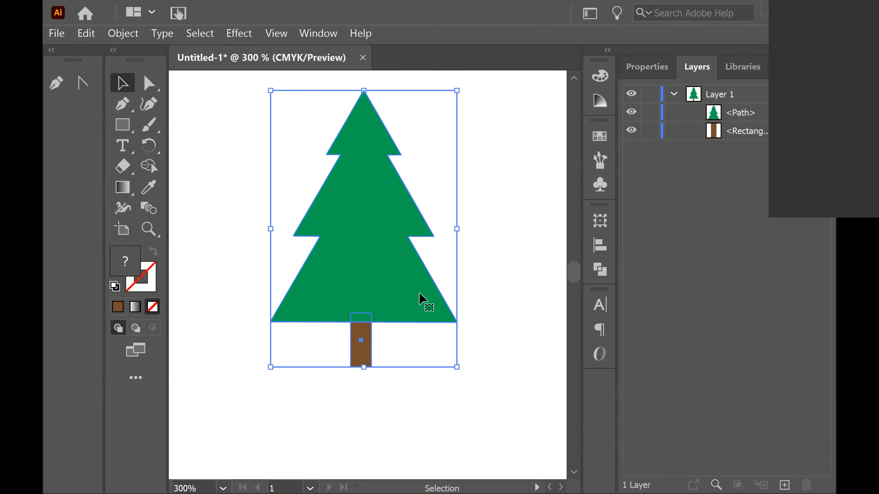
{"action": "key", "text": "a"}
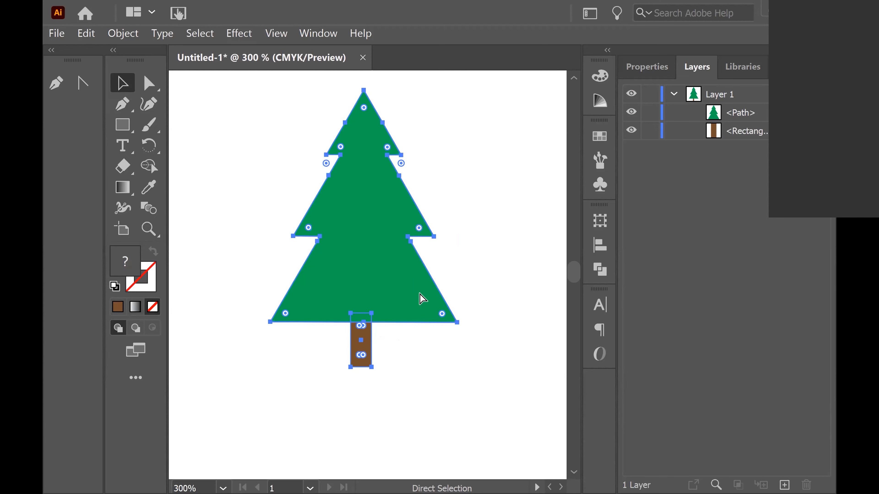
{"action": "key", "text": "ctrl+g"}
{"action": "key", "text": "v"}
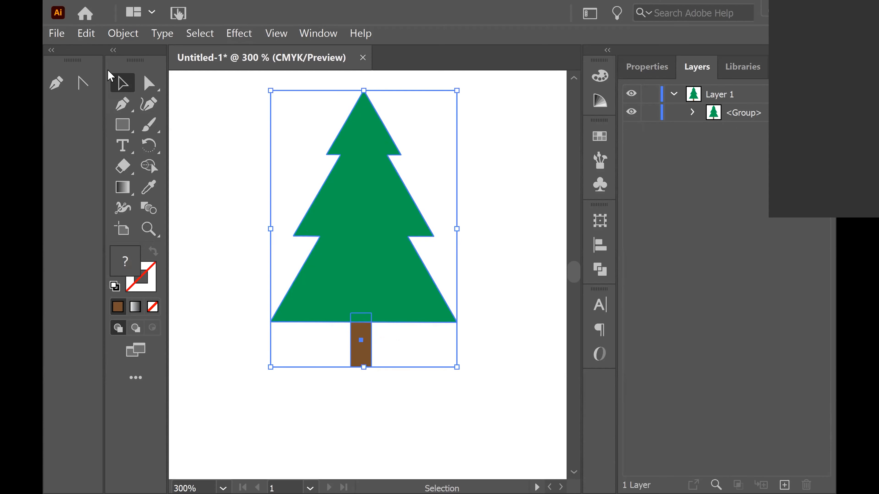
Move the grouped tree to the left side of the artboard
{"action": "left_click_drag", "start_coordinate": [347, 257], "coordinate": [423, 261]}
{"action": "key", "text": "a"}
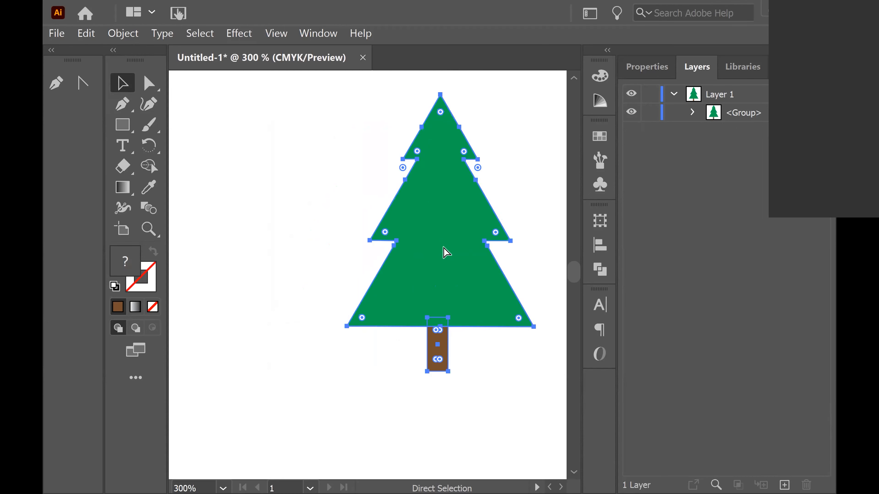
{"action": "key", "text": "ctrl+minus"}
{"action": "key", "text": "ctrl+minus"}
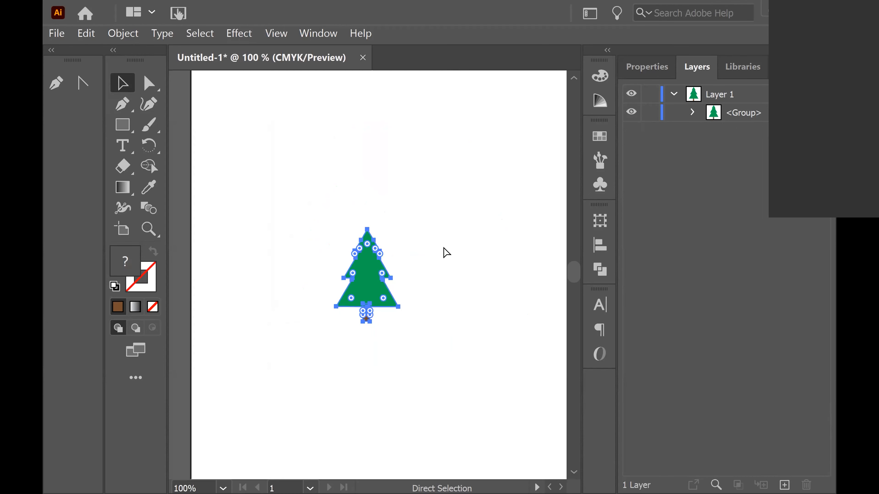
{"action": "key", "text": "ctrl+minus"}
{"action": "key", "text": "v"}
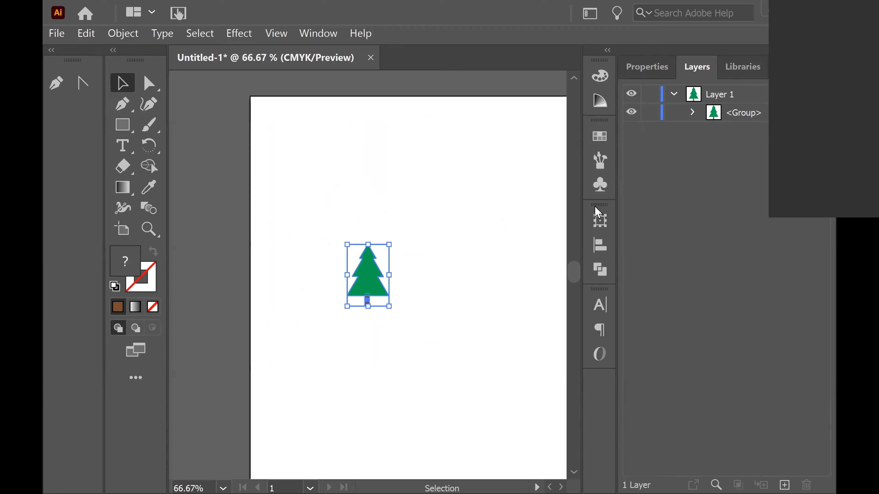
{"action": "left_click_drag", "start_coordinate": [608, 218], "coordinate": [761, 200]}
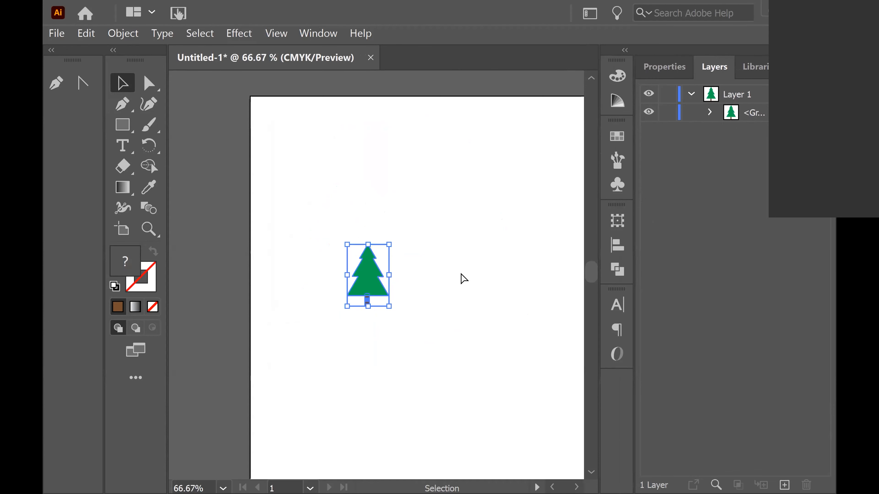
{"action": "key", "text": "a"}
{"action": "key", "text": "ctrl+minus"}
{"action": "key", "text": "ctrl+minus"}
{"action": "key", "text": "v"}
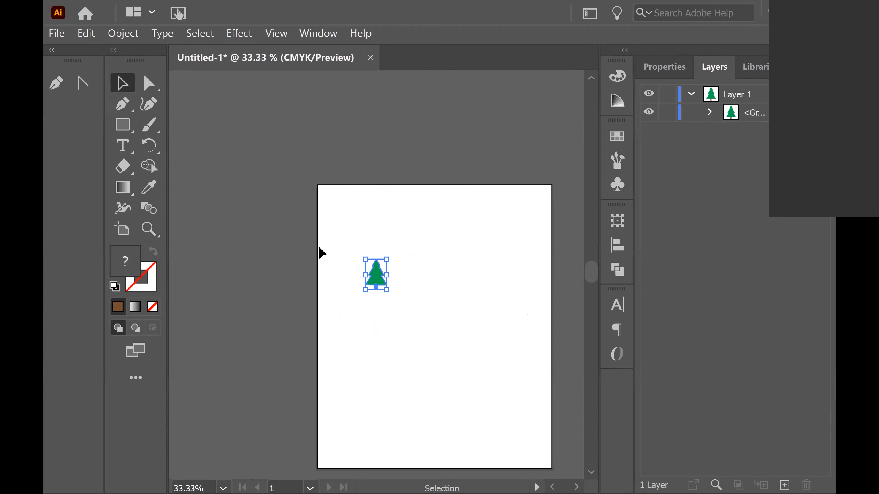
{"action": "key", "text": "space"}
{"action": "left_click_drag", "start_coordinate": [486, 287], "coordinate": [424, 206]}
{"action": "left_click_drag", "start_coordinate": [315, 201], "coordinate": [280, 277]}
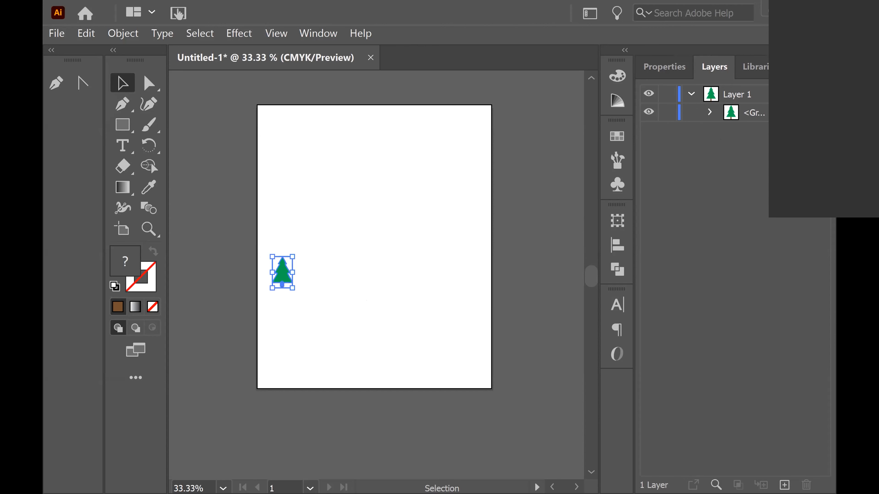
Add a new layer above Layer 1 and zoom back in on the tree
{"action": "left_click", "coordinate": [535, 229]}
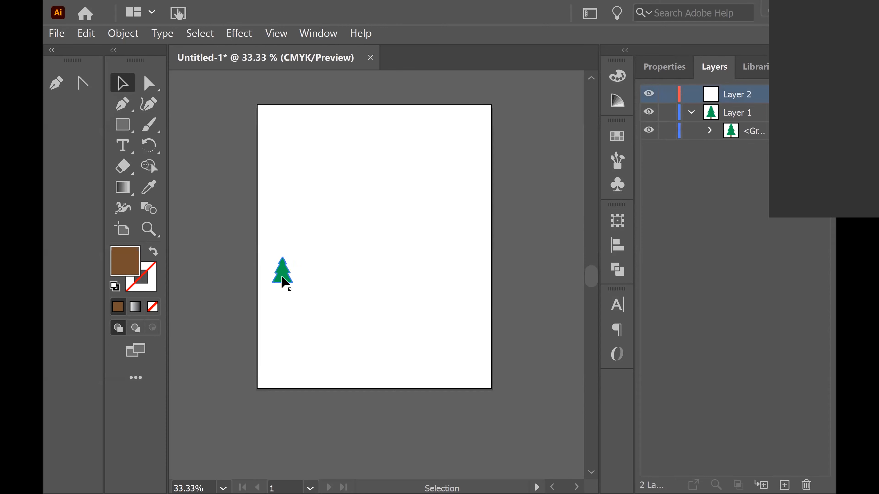
{"action": "key", "text": "ctrl+equal"}
{"action": "key", "text": "ctrl+equal"}
{"action": "key", "text": "ctrl+equal"}
{"action": "key", "text": "ctrl+equal"}
{"action": "key", "text": "ctrl+equal"}
{"action": "key", "text": "h"}
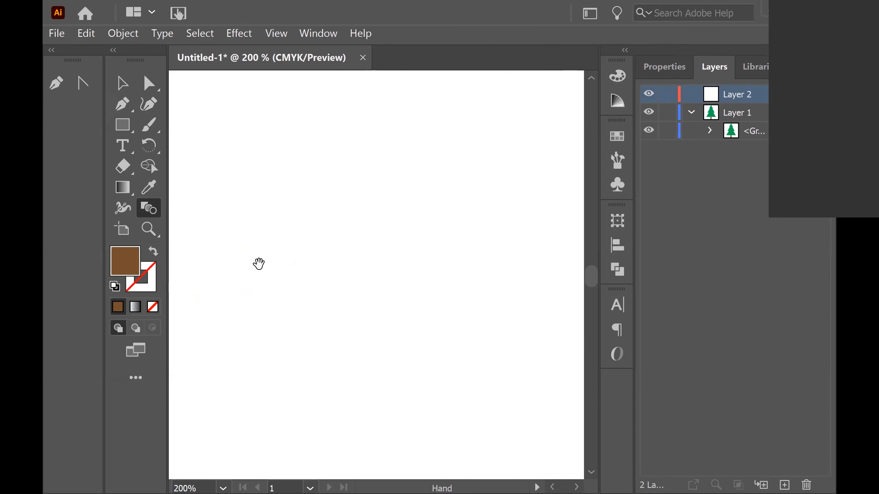
{"action": "left_click_drag", "start_coordinate": [565, 138], "coordinate": [579, 137]}
{"action": "left_click_drag", "start_coordinate": [298, 321], "coordinate": [579, 286]}
{"action": "left_click_drag", "start_coordinate": [405, 314], "coordinate": [396, 430]}
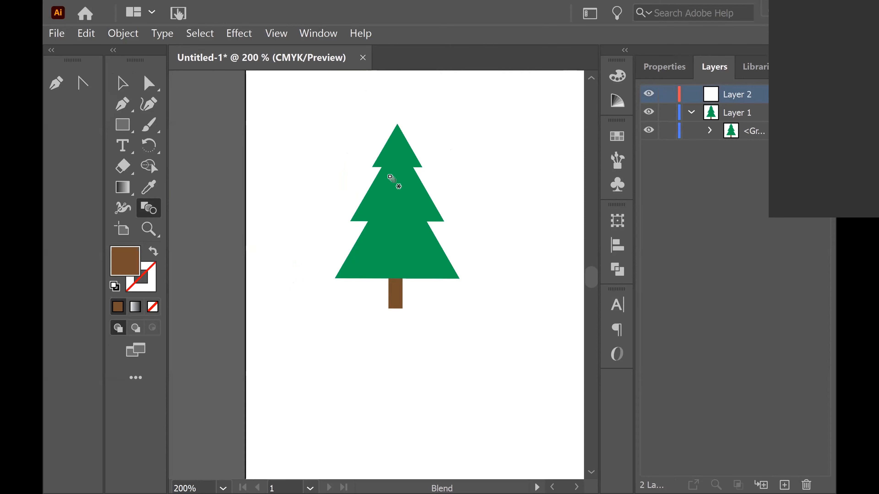
{"action": "key", "text": "v"}
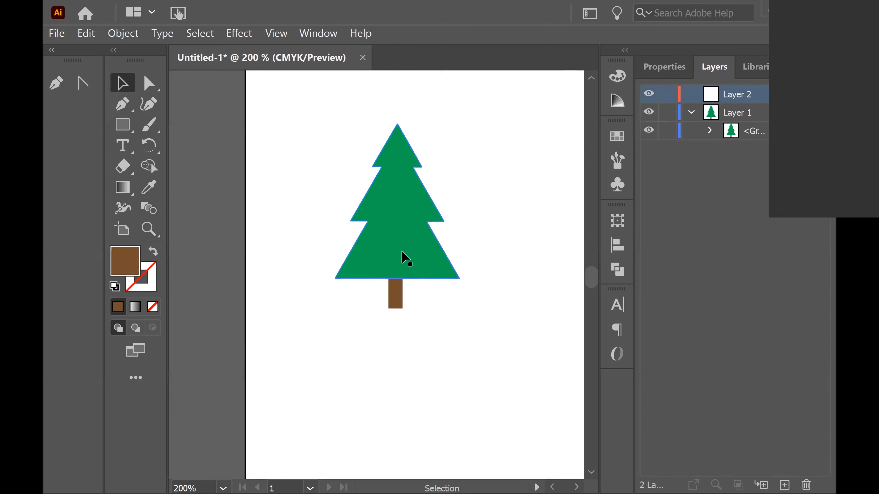
Draw a test rectangle on Layer 2 with the Rectangle Tool, then undo it
{"action": "left_click", "coordinate": [402, 256]}
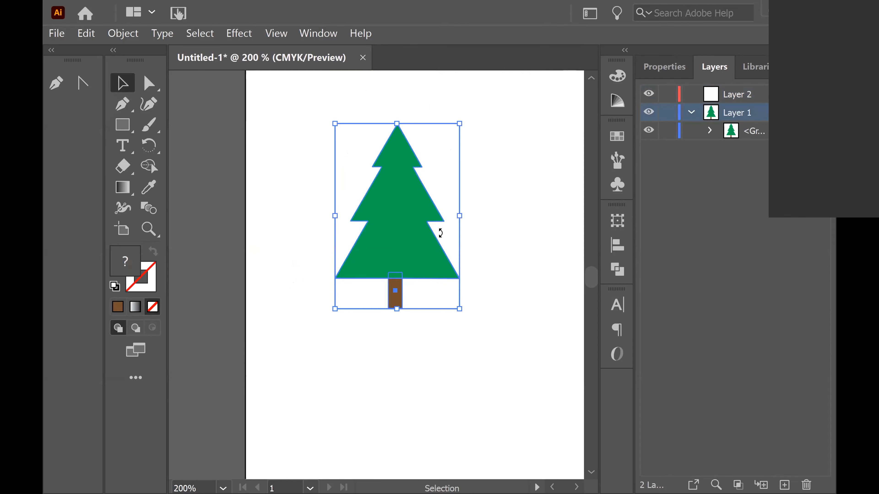
{"action": "left_click", "coordinate": [123, 125]}
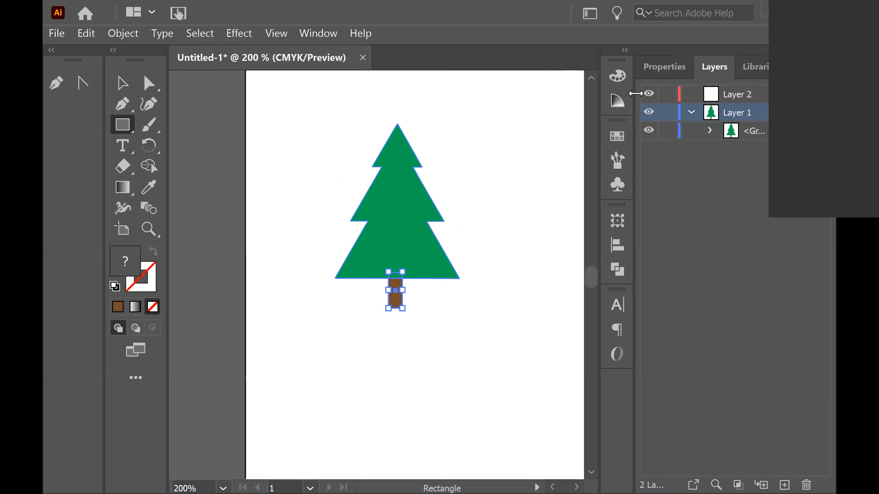
{"action": "left_click", "coordinate": [731, 93]}
{"action": "left_click_drag", "start_coordinate": [453, 109], "coordinate": [555, 192]}
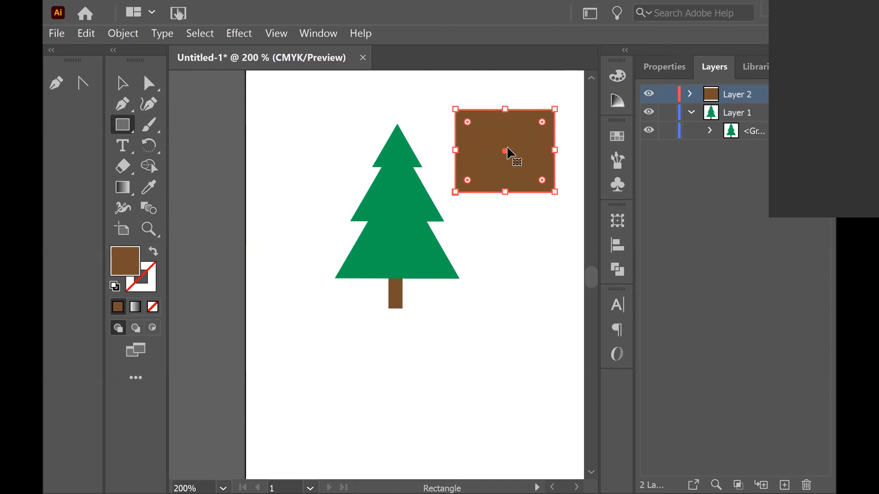
{"action": "key", "text": "ctrl+z"}
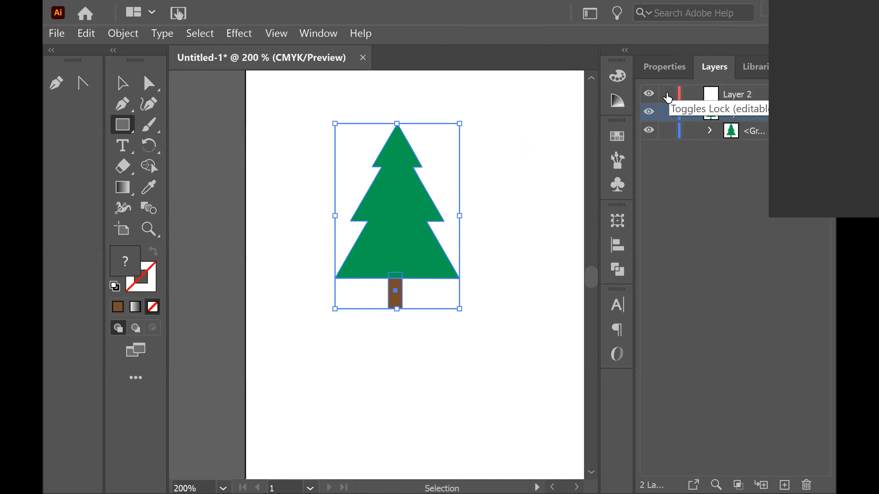
Toggle Layer 1's visibility off and on and inspect the group's contents in the Layers panel
{"action": "left_click", "coordinate": [668, 94]}
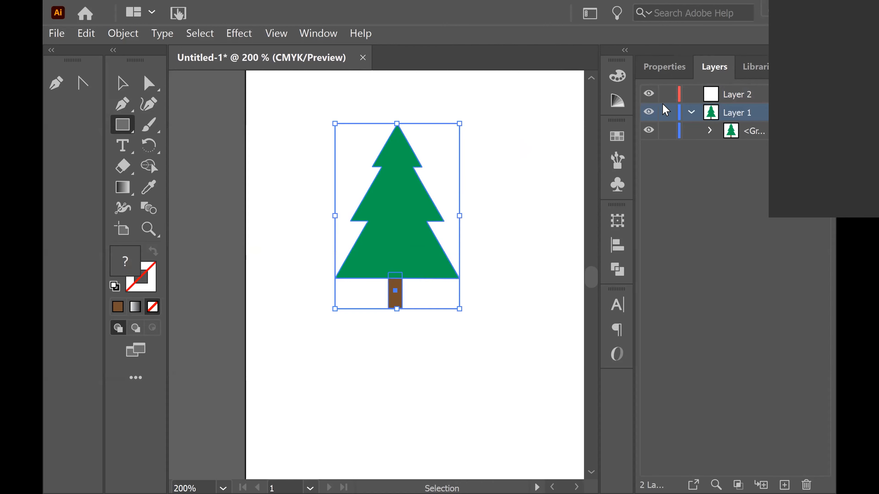
{"action": "left_click", "coordinate": [648, 116]}
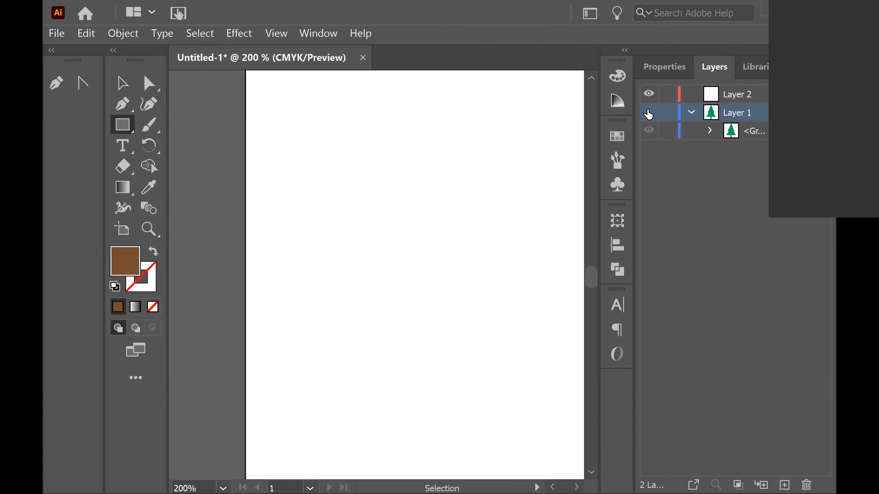
{"action": "left_click", "coordinate": [649, 113]}
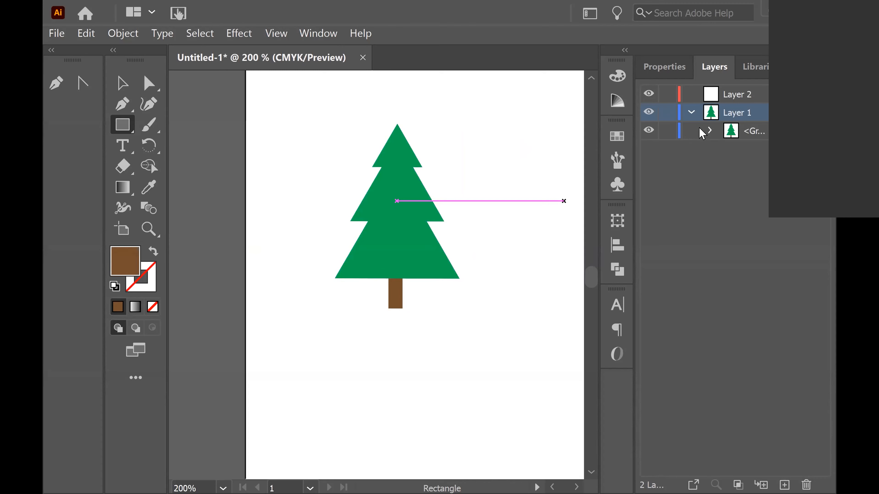
{"action": "left_click", "coordinate": [711, 131]}
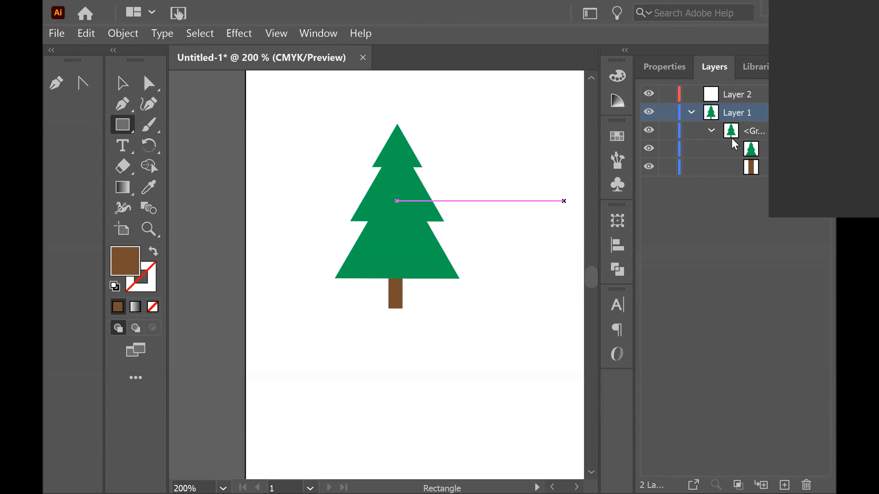
{"action": "left_click", "coordinate": [711, 131]}
{"action": "left_click", "coordinate": [691, 111]}
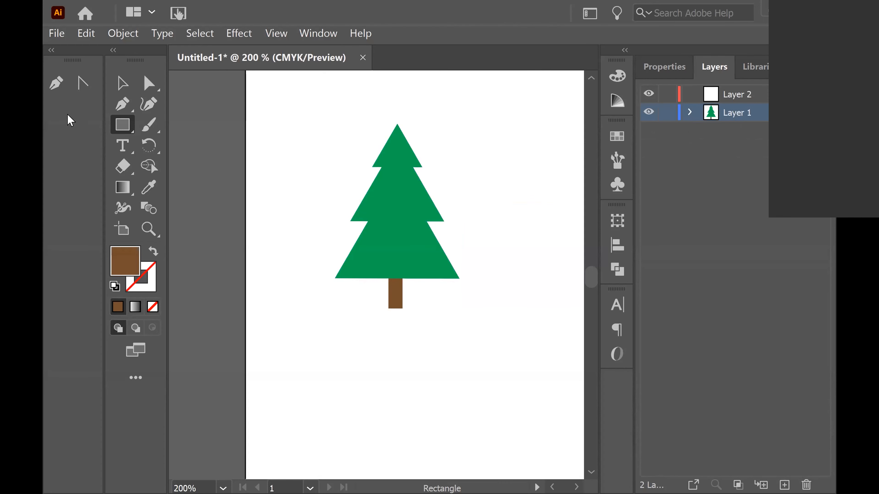
{"action": "left_click", "coordinate": [122, 83]}
{"action": "left_click", "coordinate": [389, 261]}
{"action": "left_click", "coordinate": [416, 262]}
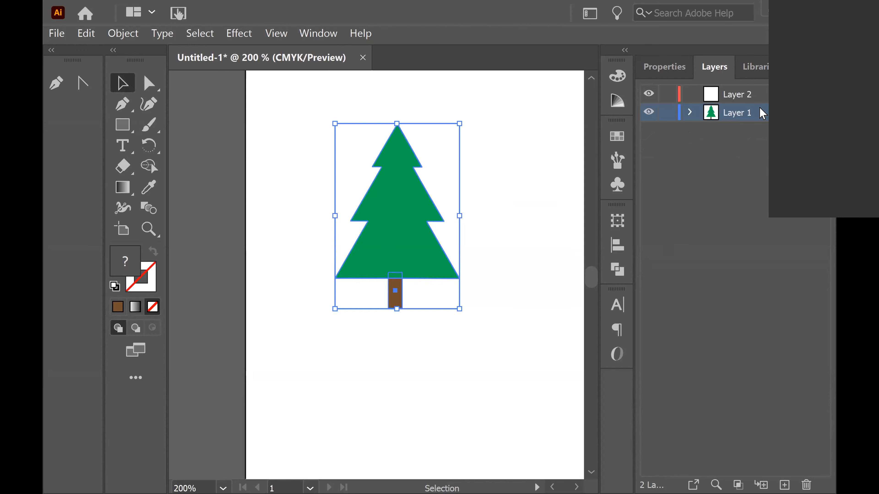
{"action": "left_click", "coordinate": [520, 263]}
Delete the empty Layer 2
{"action": "left_click", "coordinate": [734, 98]}
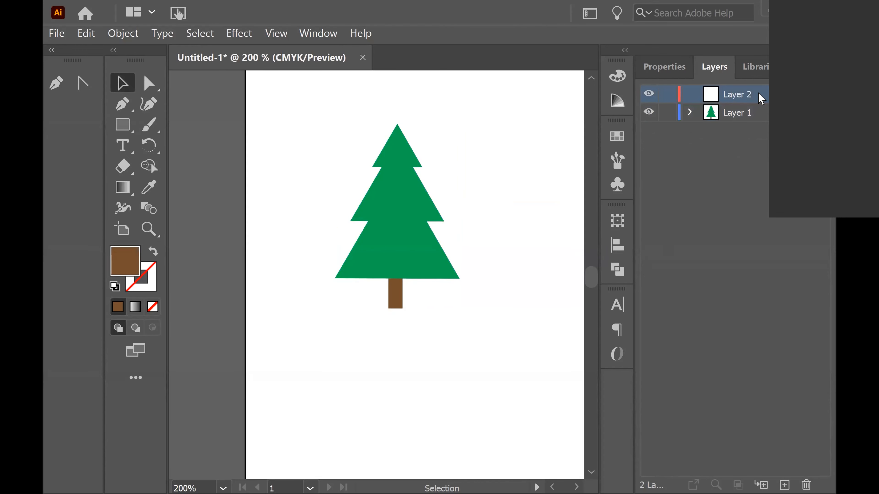
{"action": "double_click", "coordinate": [739, 95]}
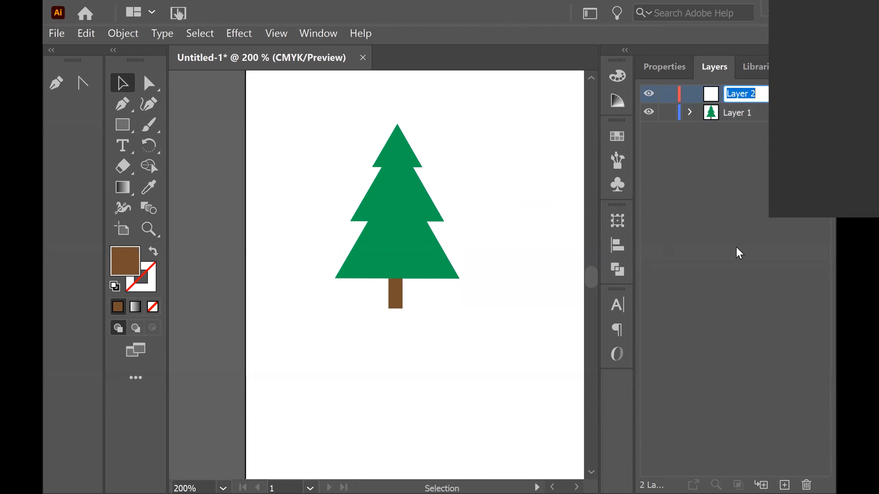
{"action": "left_click", "coordinate": [761, 169]}
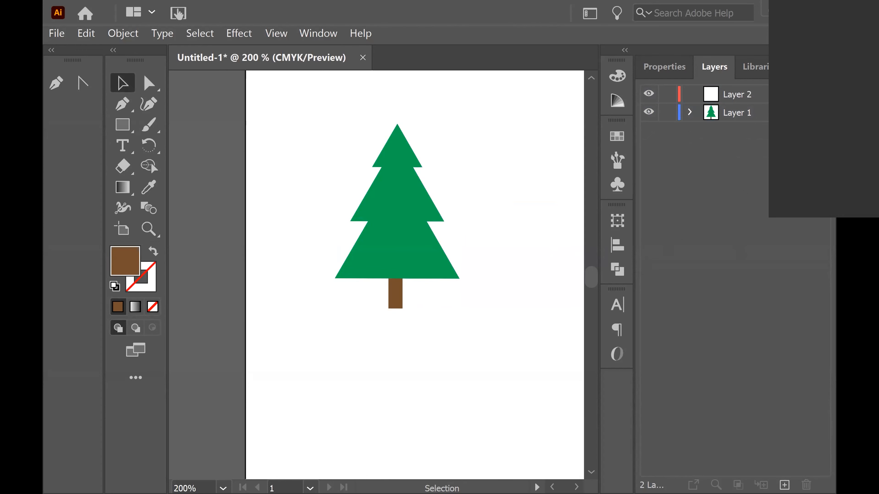
{"action": "left_click", "coordinate": [735, 95]}
{"action": "left_click", "coordinate": [807, 485]}
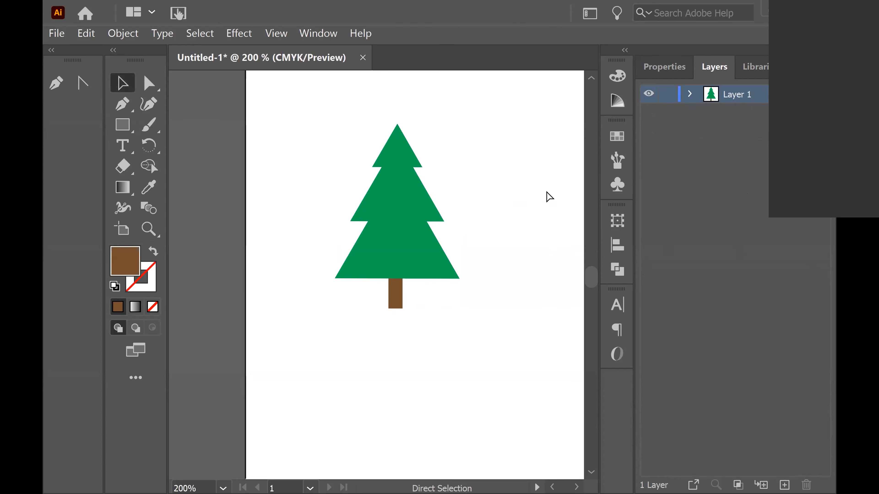
Zoom out and reposition the grouped tree near the artboard's left edge
{"action": "key", "text": "ctrl+minus"}
{"action": "key", "text": "ctrl+minus"}
{"action": "key", "text": "ctrl+minus"}
{"action": "key", "text": "ctrl+minus"}
{"action": "key", "text": "space"}
{"action": "left_click_drag", "start_coordinate": [524, 254], "coordinate": [365, 256]}
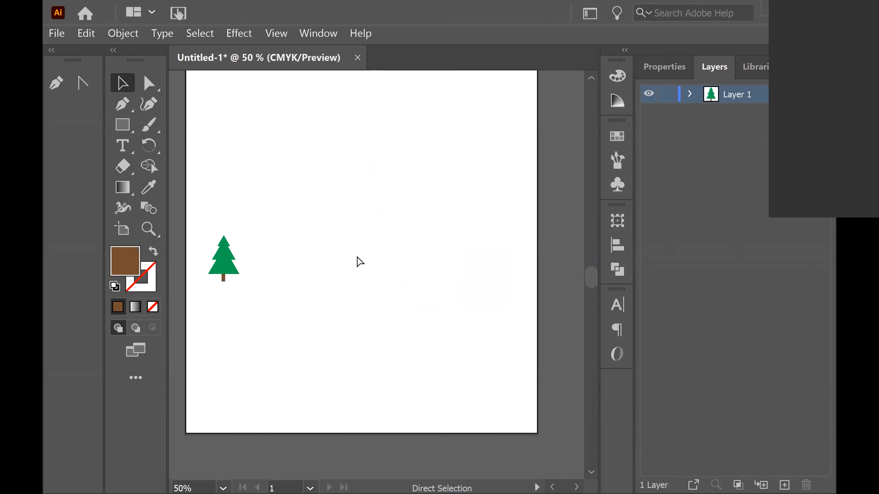
{"action": "key", "text": "ctrl+minus"}
{"action": "left_click_drag", "start_coordinate": [263, 238], "coordinate": [311, 302]}
{"action": "left_click", "coordinate": [255, 226]}
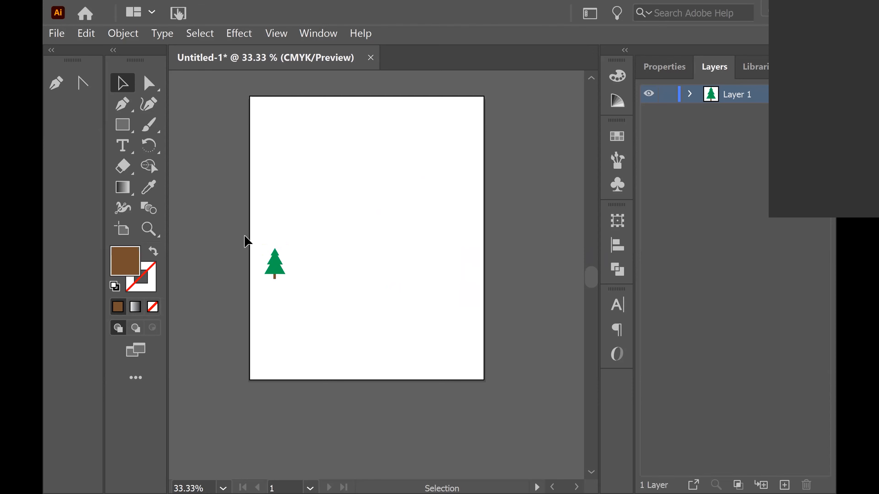
{"action": "left_click_drag", "start_coordinate": [275, 267], "coordinate": [305, 290]}
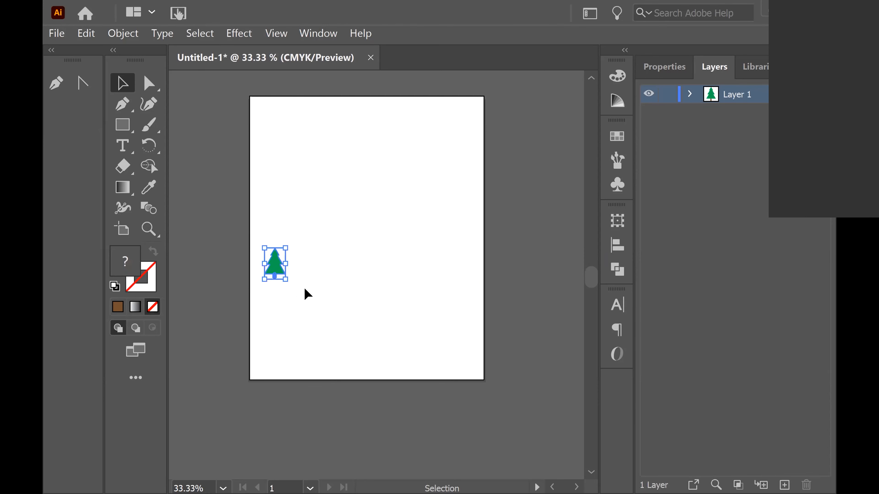
{"action": "left_click_drag", "start_coordinate": [275, 264], "coordinate": [414, 183]}
{"action": "left_click_drag", "start_coordinate": [360, 225], "coordinate": [282, 275]}
Copy and paste the tree group, placing the duplicate just to the right of the original
{"action": "key", "text": "a"}
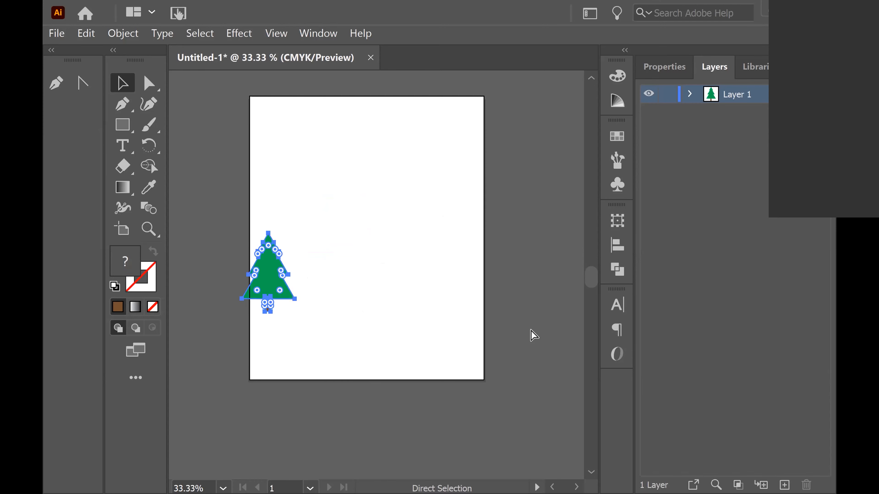
{"action": "key", "text": "ctrl+c"}
{"action": "key", "text": "ctrl+v"}
{"action": "left_click_drag", "start_coordinate": [367, 276], "coordinate": [306, 277]}
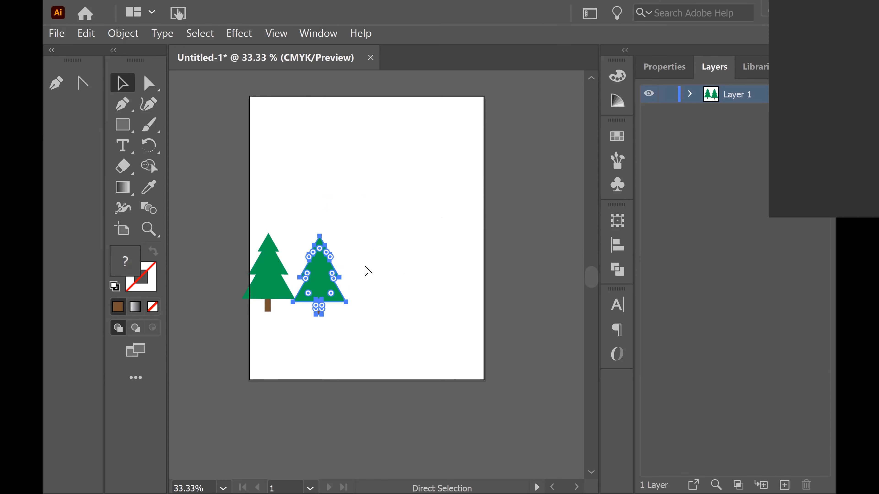
Paste four more copies of the tree and arrange them in a row across the artboard
{"action": "key", "text": "v"}
{"action": "key", "text": "ctrl+v"}
{"action": "left_click_drag", "start_coordinate": [377, 289], "coordinate": [450, 290]}
{"action": "key", "text": "a"}
{"action": "key", "text": "ctrl+v"}
{"action": "key", "text": "v"}
{"action": "key", "text": "a"}
{"action": "key", "text": "ctrl+v"}
{"action": "key", "text": "v"}
{"action": "key", "text": "a"}
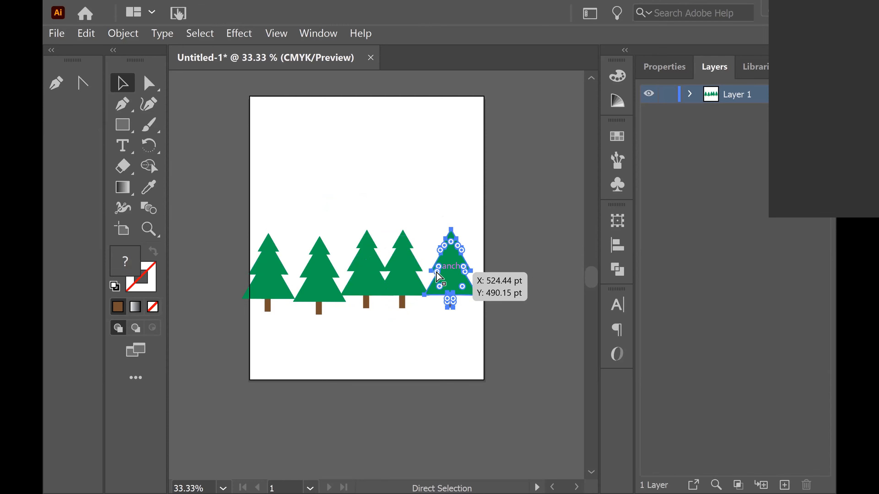
{"action": "key", "text": "ctrl+v"}
{"action": "key", "text": "v"}
{"action": "left_click_drag", "start_coordinate": [374, 283], "coordinate": [476, 304]}
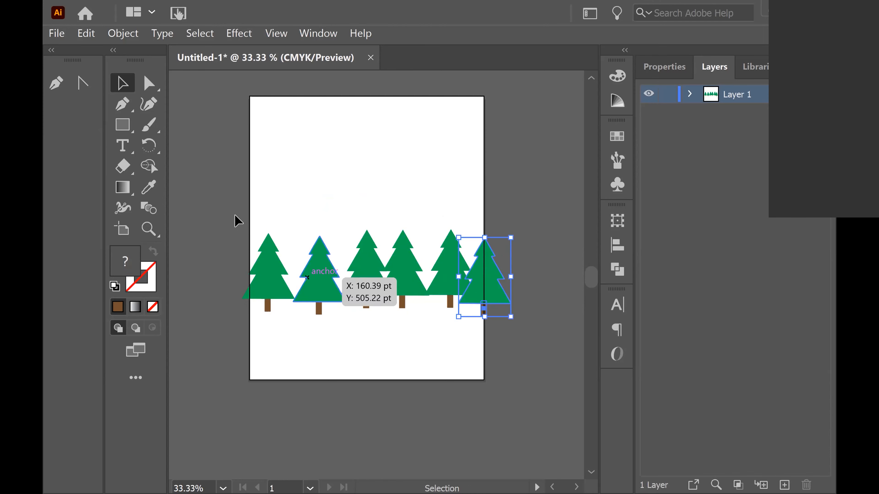
Select all six trees and move the whole row slightly downward
{"action": "left_click_drag", "start_coordinate": [216, 199], "coordinate": [554, 329]}
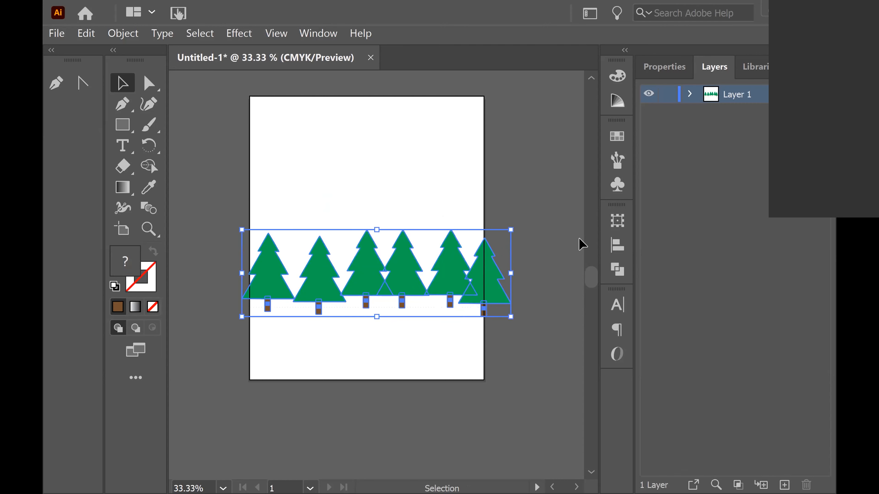
{"action": "key", "text": "a"}
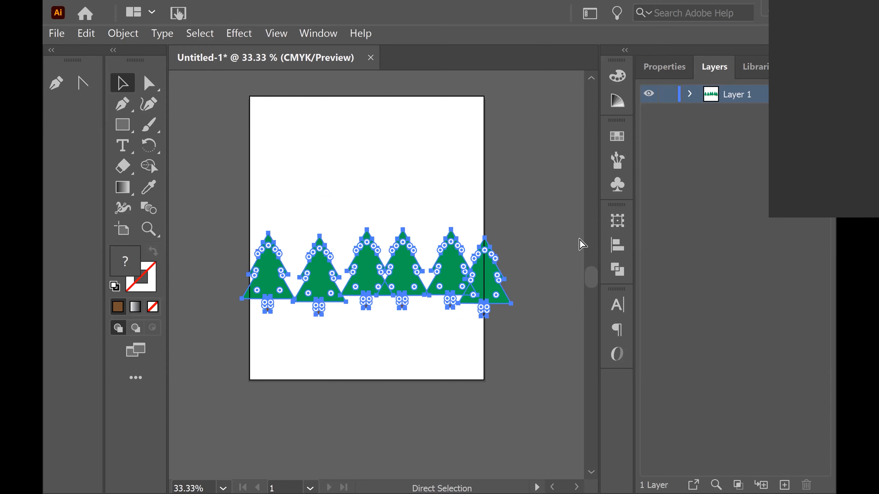
{"action": "key", "text": "v"}
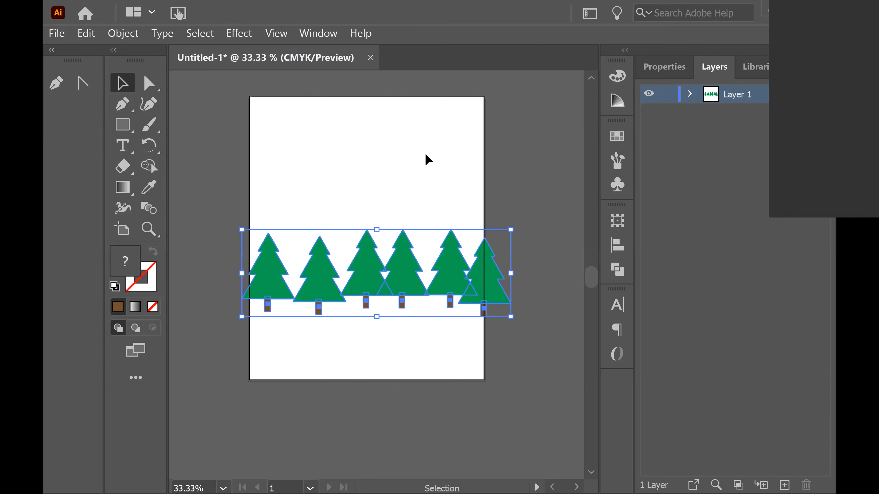
{"action": "left_click", "coordinate": [458, 330]}
{"action": "mouse_move", "coordinate": [447, 286]}
{"action": "left_mouse_down"}
{"action": "mouse_move", "coordinate": [424, 300]}
{"action": "mouse_move", "coordinate": [439, 270]}
{"action": "mouse_move", "coordinate": [438, 282]}
{"action": "left_mouse_up"}
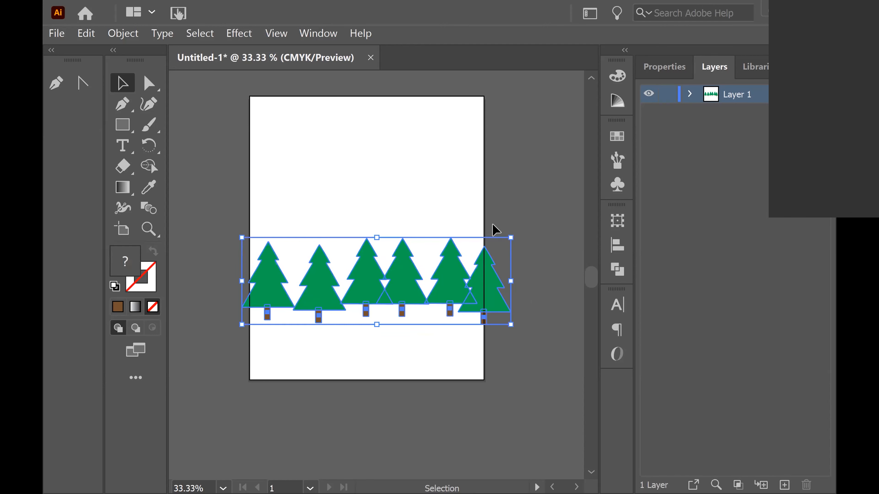
Duplicate the row of trees and offset the copy slightly right and down so it overlaps the original row
{"action": "key", "text": "a"}
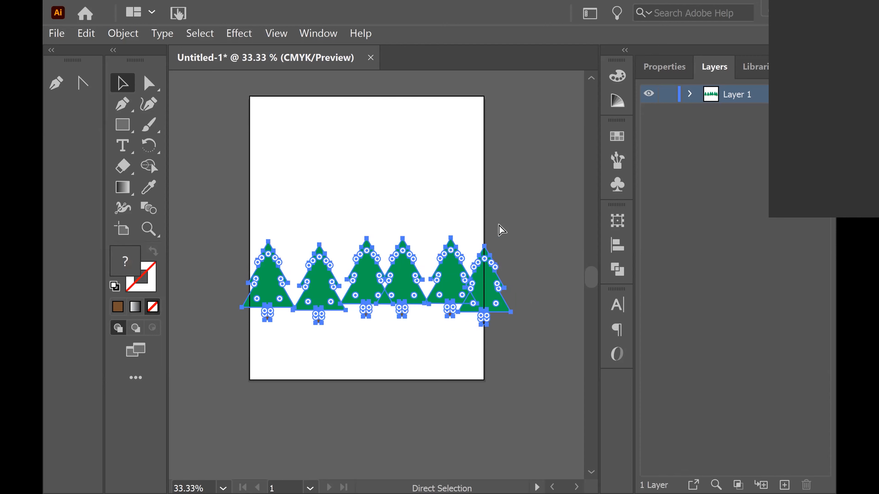
{"action": "key", "text": "ctrl+c"}
{"action": "key", "text": "ctrl+v"}
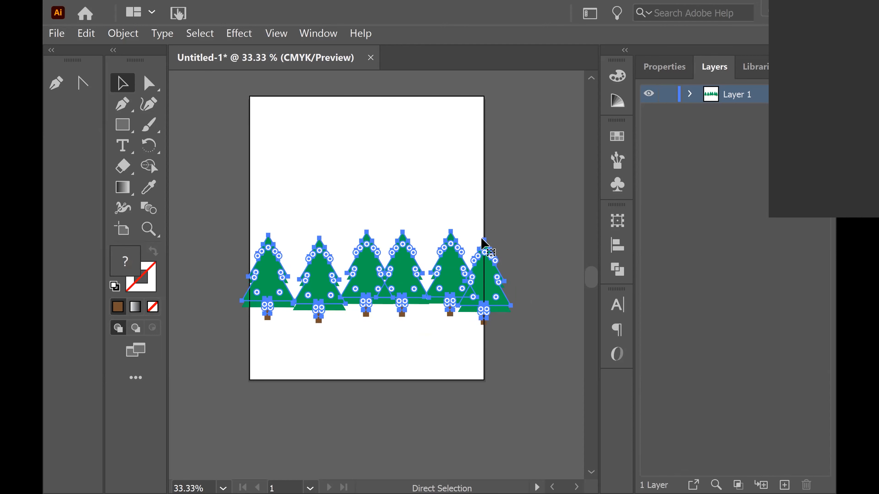
{"action": "left_click_drag", "start_coordinate": [443, 269], "coordinate": [443, 228]}
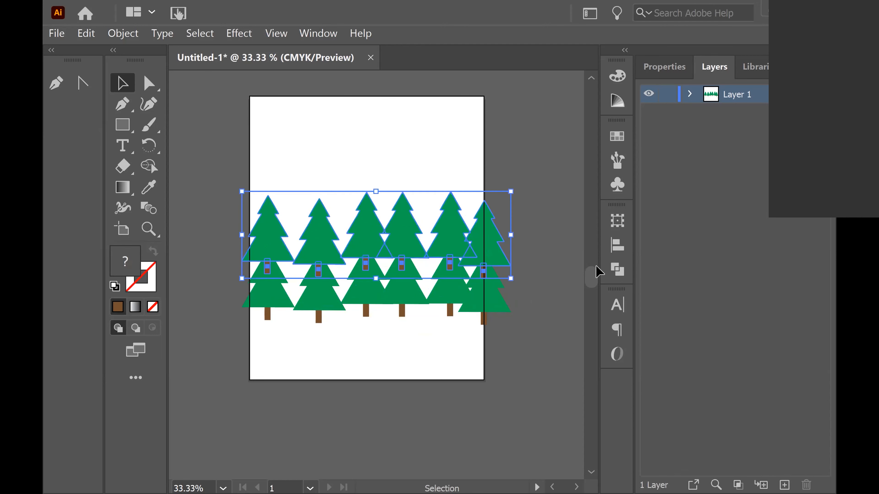
{"action": "left_click_drag", "start_coordinate": [458, 273], "coordinate": [496, 285]}
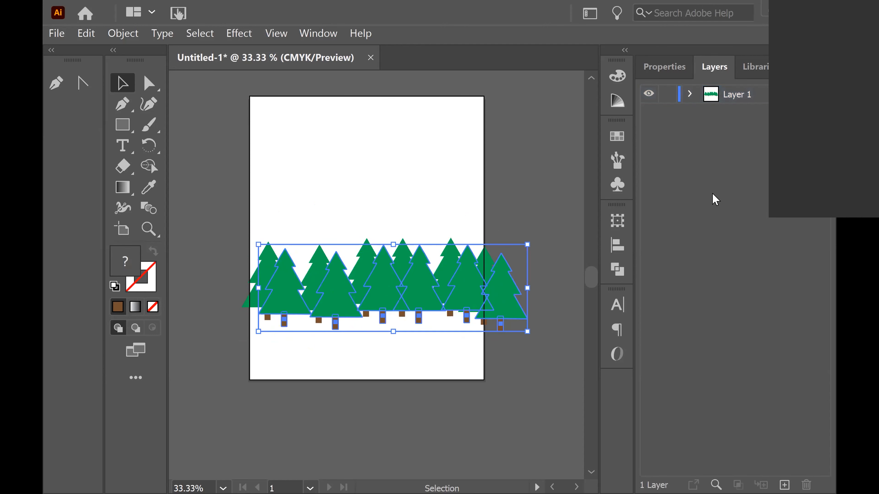
Expand Layer 1, reorder the two tree-row groups in the layer stack, and shift the front row slightly
{"action": "left_click", "coordinate": [690, 93]}
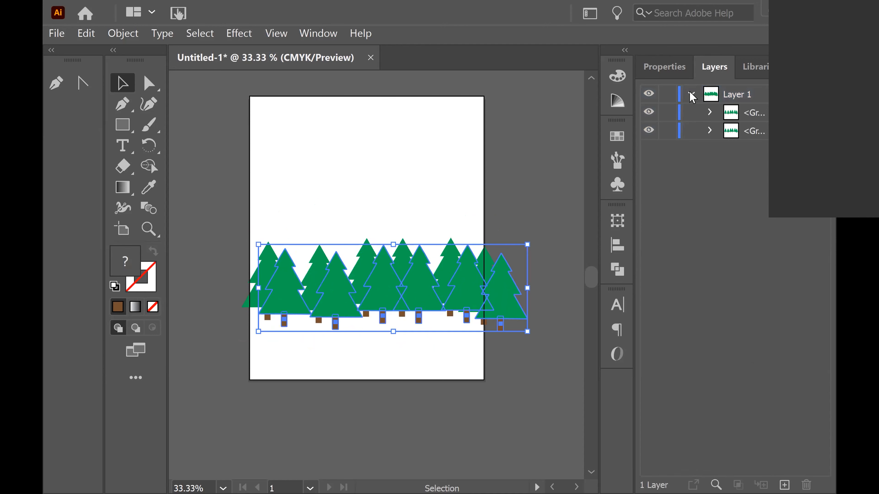
{"action": "left_click_drag", "start_coordinate": [733, 133], "coordinate": [735, 110]}
{"action": "mouse_move", "coordinate": [488, 305]}
{"action": "left_mouse_down"}
{"action": "mouse_move", "coordinate": [471, 292]}
{"action": "mouse_move", "coordinate": [472, 300]}
{"action": "mouse_move", "coordinate": [471, 290]}
{"action": "mouse_move", "coordinate": [472, 298]}
{"action": "left_mouse_up"}
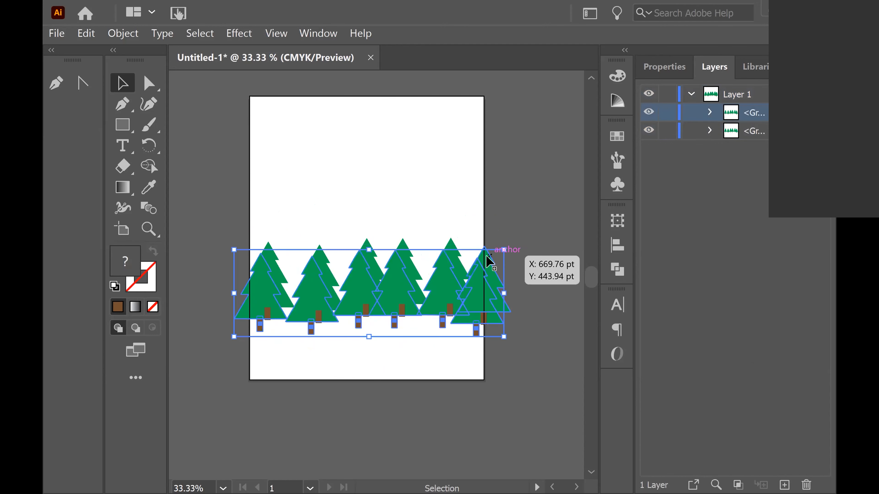
Reposition the two tree rows so they stagger across the artboard's lower half, then select the front row
{"action": "left_click_drag", "start_coordinate": [495, 238], "coordinate": [547, 189]}
{"action": "left_click_drag", "start_coordinate": [500, 285], "coordinate": [452, 335]}
{"action": "left_click_drag", "start_coordinate": [435, 268], "coordinate": [433, 232]}
{"action": "left_click_drag", "start_coordinate": [453, 320], "coordinate": [447, 269]}
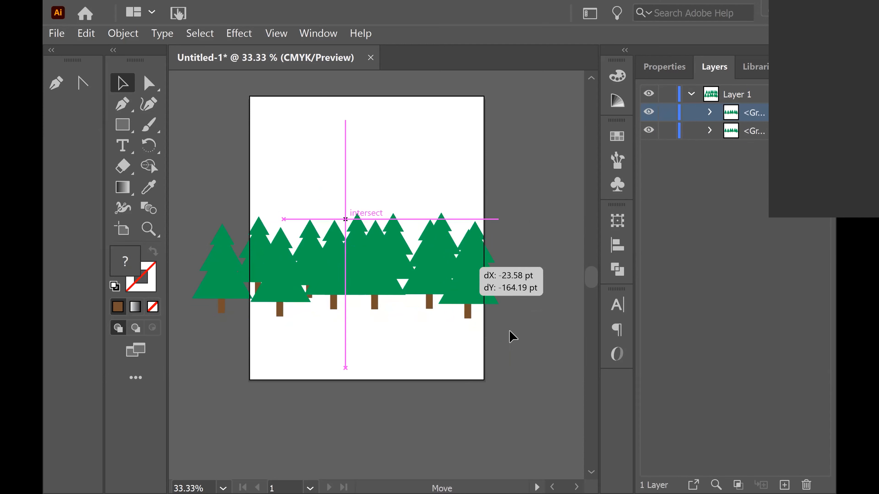
{"action": "scroll", "coordinate": [551, 273], "scroll_direction": "up", "scroll_amount": 5}
{"action": "mouse_move", "coordinate": [589, 262]}
{"action": "left_mouse_down"}
{"action": "mouse_move", "coordinate": [589, 290]}
{"action": "mouse_move", "coordinate": [590, 273]}
{"action": "left_mouse_up"}
{"action": "left_click", "coordinate": [400, 285]}
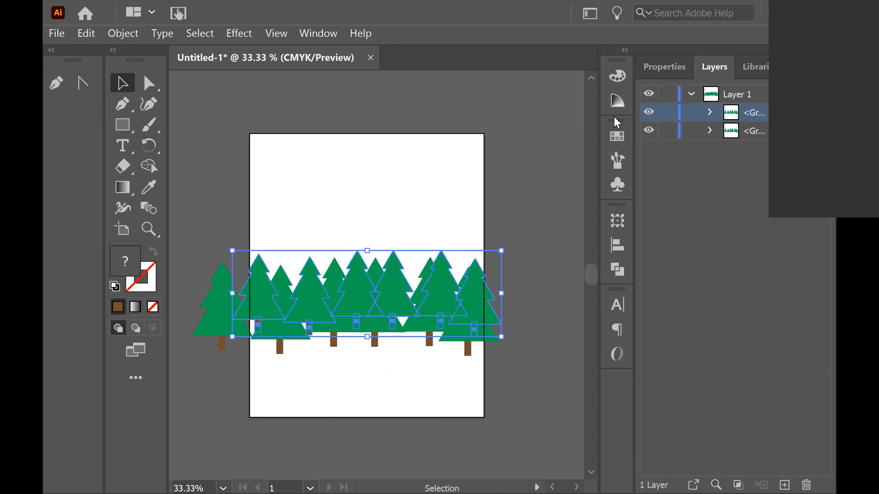
{"action": "left_click", "coordinate": [724, 353]}
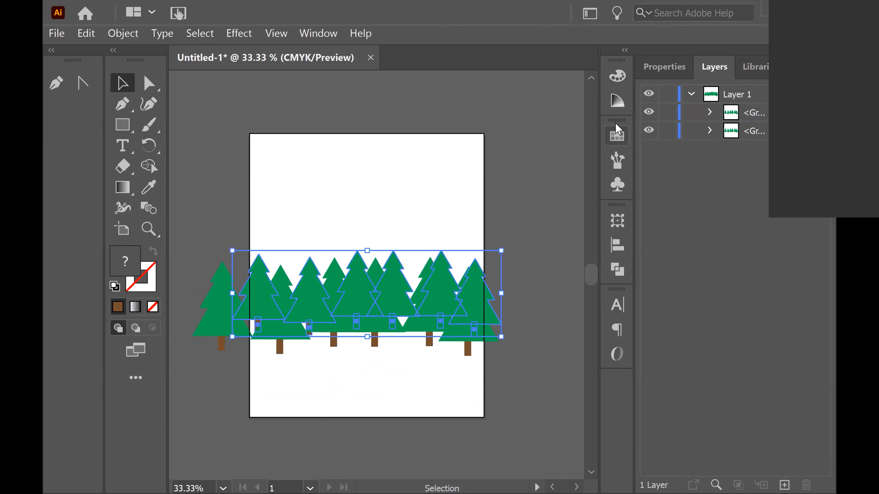
{"action": "left_click", "coordinate": [617, 101]}
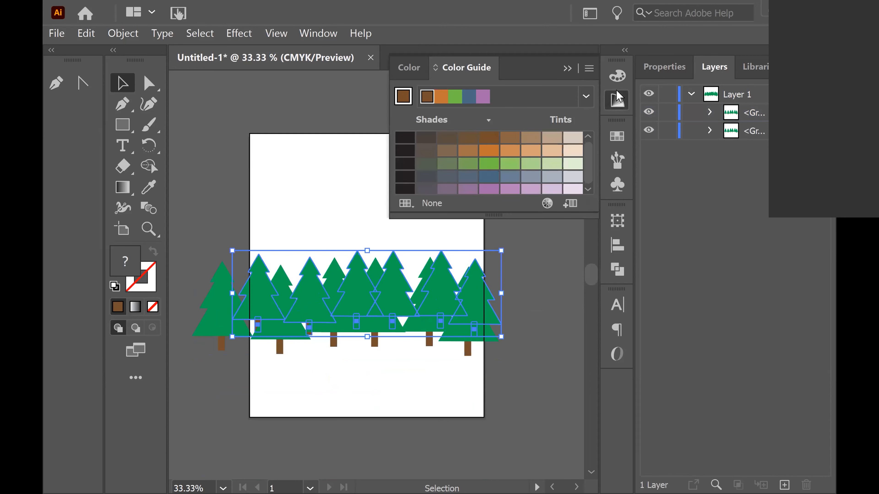
{"action": "left_click", "coordinate": [619, 78]}
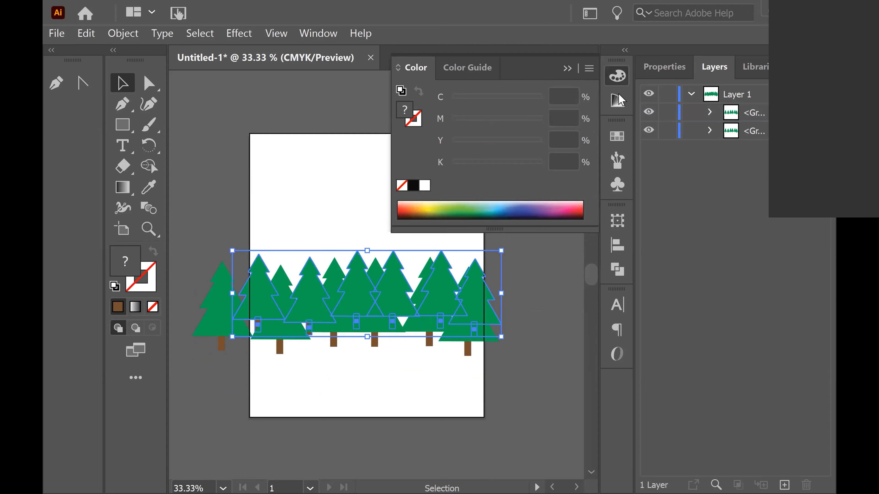
{"action": "left_click", "coordinate": [615, 139]}
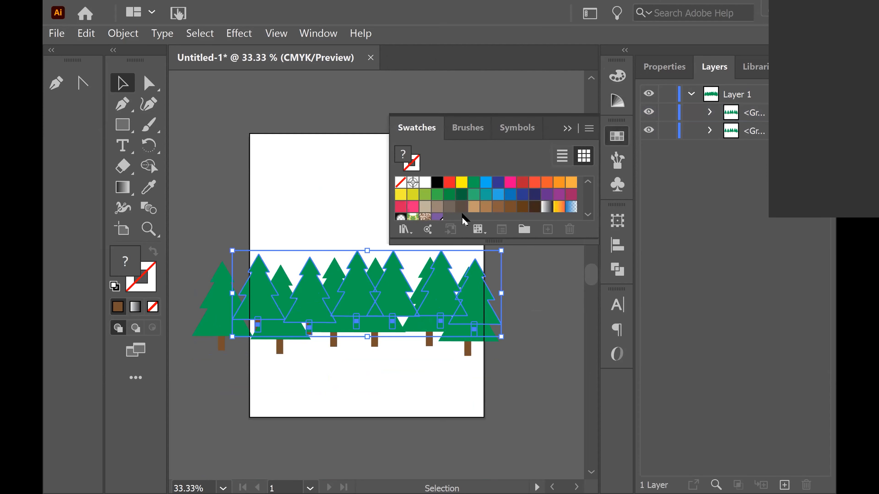
{"action": "scroll", "coordinate": [482, 210], "scroll_direction": "down", "scroll_amount": 2}
{"action": "scroll", "coordinate": [466, 214], "scroll_direction": "up", "scroll_amount": 2}
{"action": "left_click", "coordinate": [536, 294]}
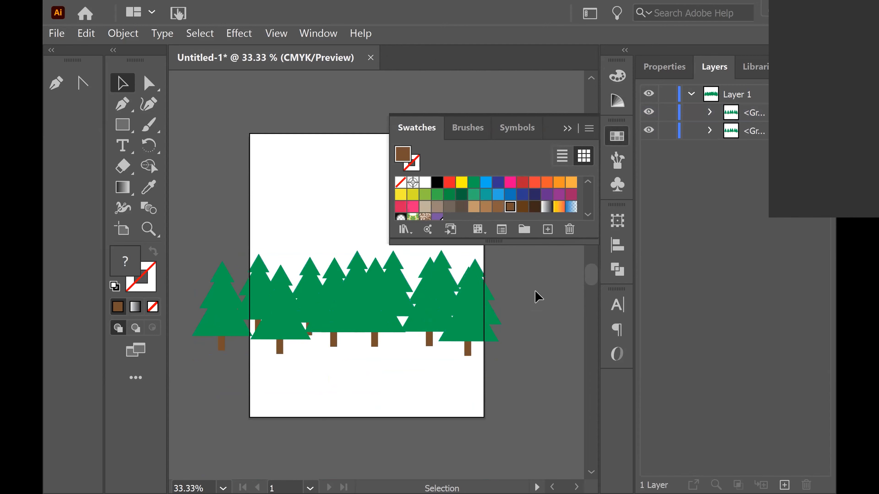
{"action": "left_click", "coordinate": [437, 217]}
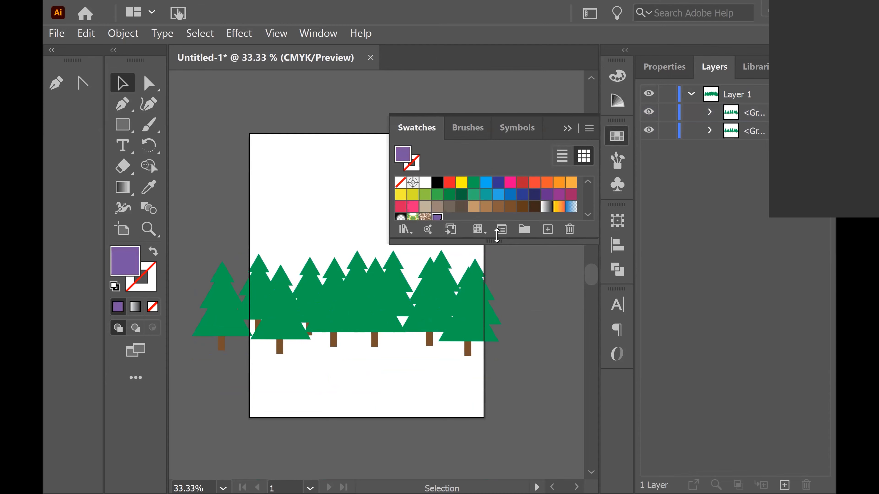
{"action": "left_click", "coordinate": [473, 182]}
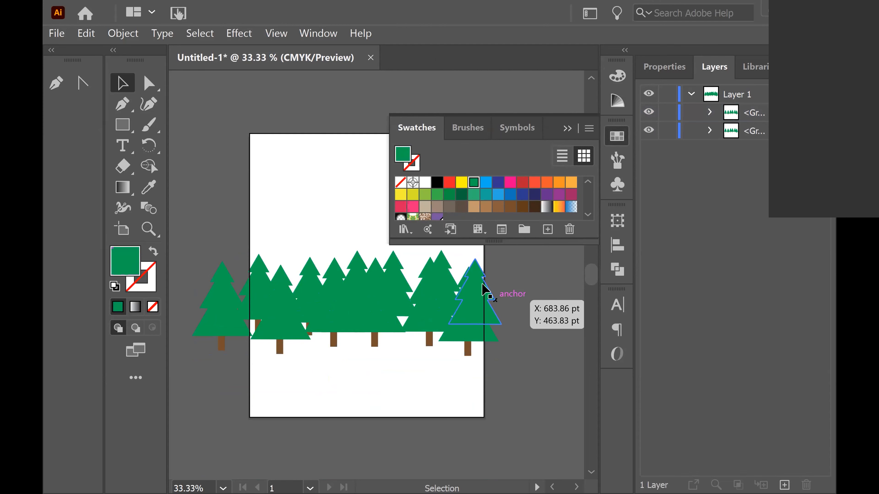
Select the front row of trees and nudge it slightly down, then deselect
{"action": "left_click_drag", "start_coordinate": [504, 290], "coordinate": [455, 298]}
{"action": "left_click_drag", "start_coordinate": [396, 296], "coordinate": [401, 304]}
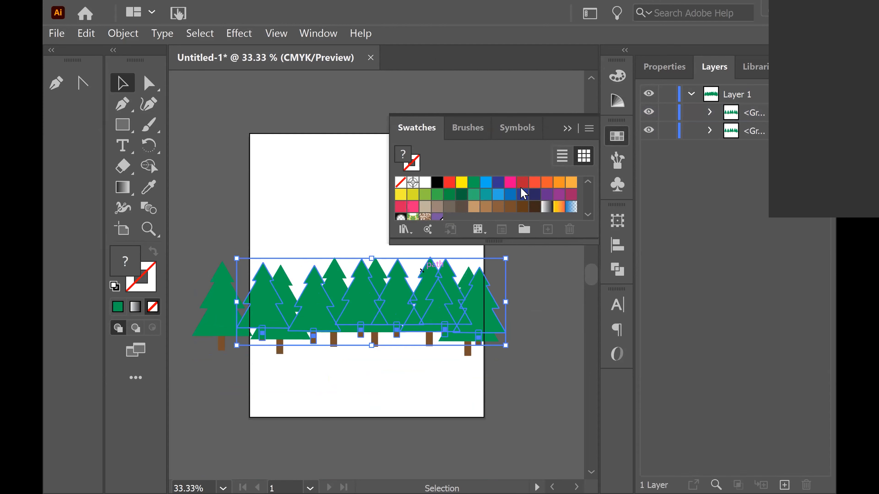
{"action": "left_click", "coordinate": [562, 334]}
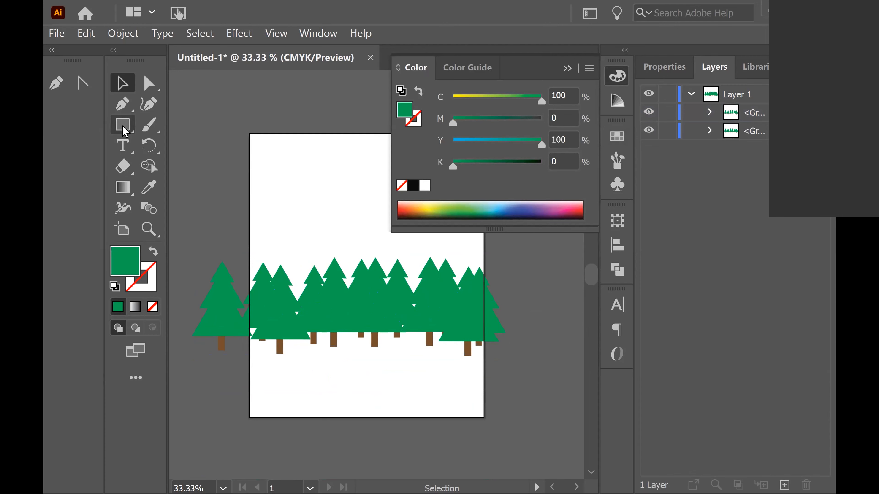
Draw a mountain outline with the Pencil tool spanning the upper artboard behind the trees
{"action": "left_click", "coordinate": [149, 129]}
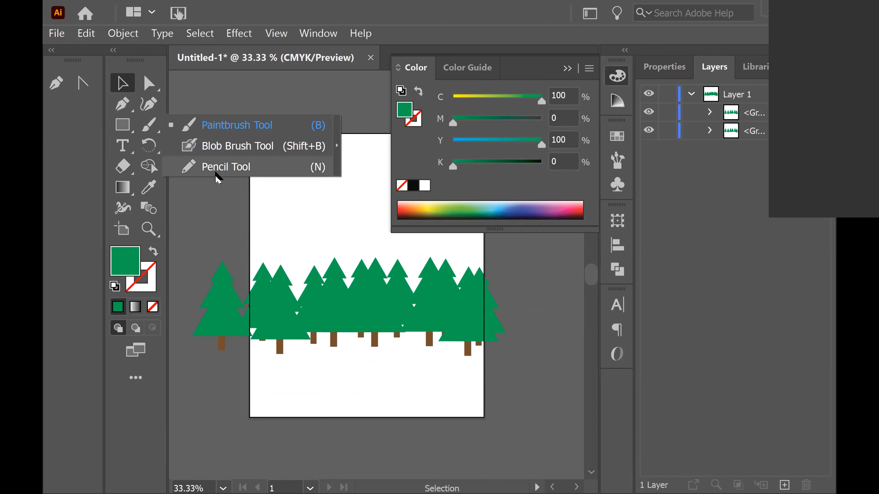
{"action": "left_click", "coordinate": [222, 163]}
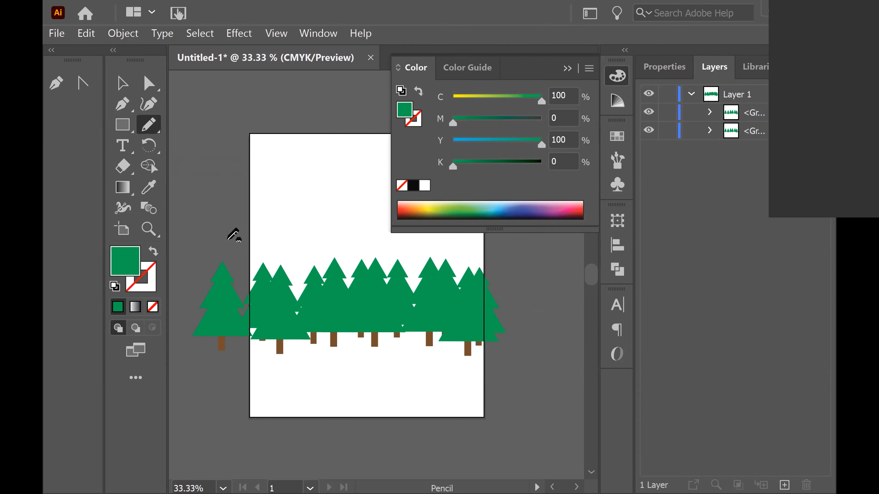
{"action": "mouse_move", "coordinate": [250, 222]}
{"action": "left_mouse_down"}
{"action": "mouse_move", "coordinate": [288, 157]}
{"action": "mouse_move", "coordinate": [334, 198]}
{"action": "left_mouse_up"}
{"action": "mouse_move", "coordinate": [379, 218]}
{"action": "left_mouse_down"}
{"action": "mouse_move", "coordinate": [403, 241]}
{"action": "mouse_move", "coordinate": [436, 242]}
{"action": "mouse_move", "coordinate": [509, 278]}
{"action": "mouse_move", "coordinate": [537, 312]}
{"action": "mouse_move", "coordinate": [274, 325]}
{"action": "mouse_move", "coordinate": [226, 314]}
{"action": "mouse_move", "coordinate": [232, 242]}
{"action": "left_mouse_up"}
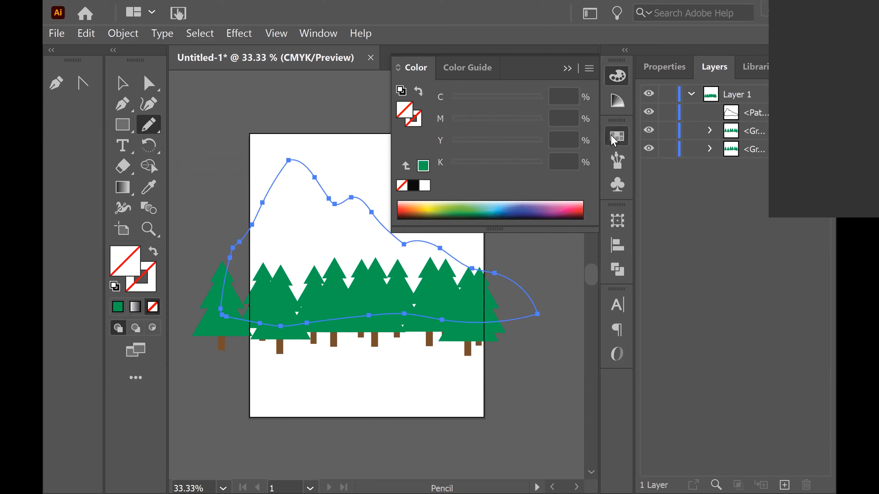
Fill the mountain shape with a tan swatch and move it below the tree groups in the layer stack
{"action": "left_click", "coordinate": [617, 136]}
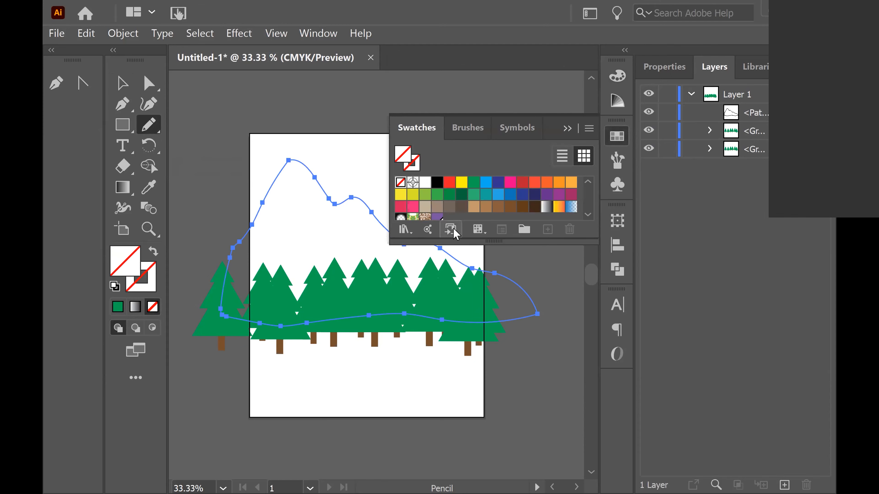
{"action": "left_click", "coordinate": [425, 208]}
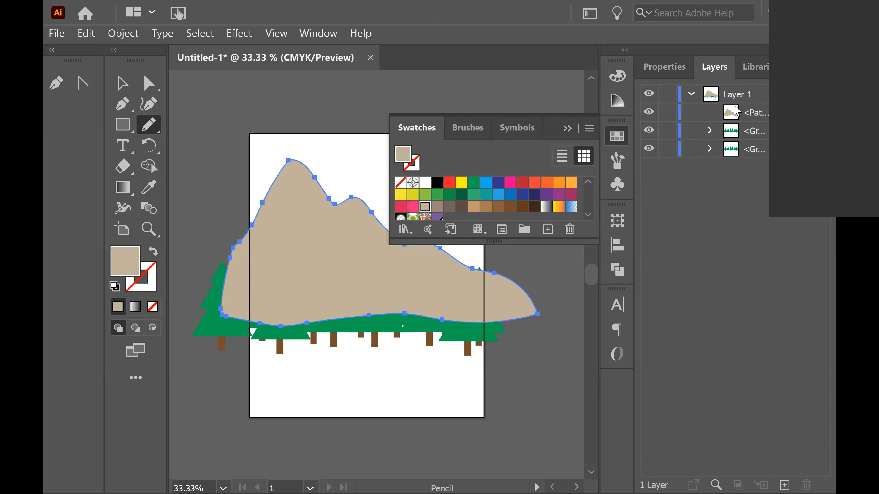
{"action": "left_click_drag", "start_coordinate": [734, 118], "coordinate": [737, 156]}
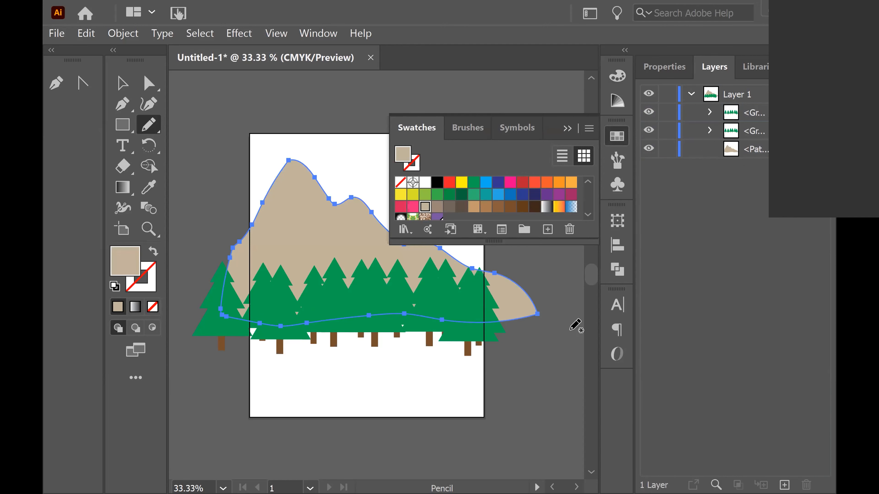
Move the mountain shape slightly left and down behind the trees
{"action": "left_click", "coordinate": [617, 136]}
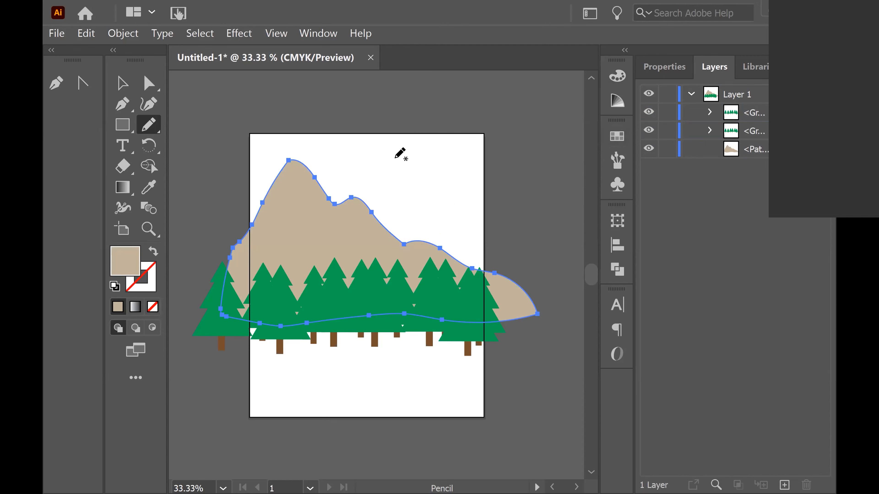
{"action": "key", "text": "v"}
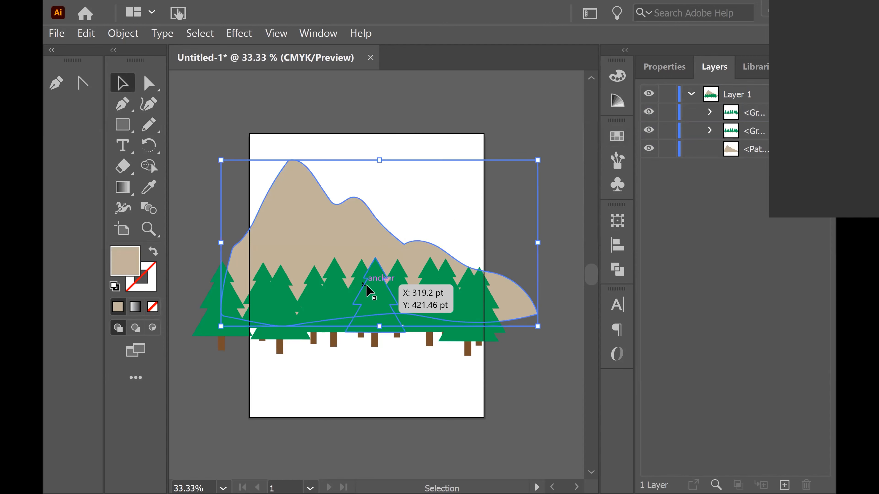
{"action": "mouse_move", "coordinate": [345, 234]}
{"action": "left_mouse_down"}
{"action": "mouse_move", "coordinate": [319, 239]}
{"action": "mouse_move", "coordinate": [327, 242]}
{"action": "left_mouse_up"}
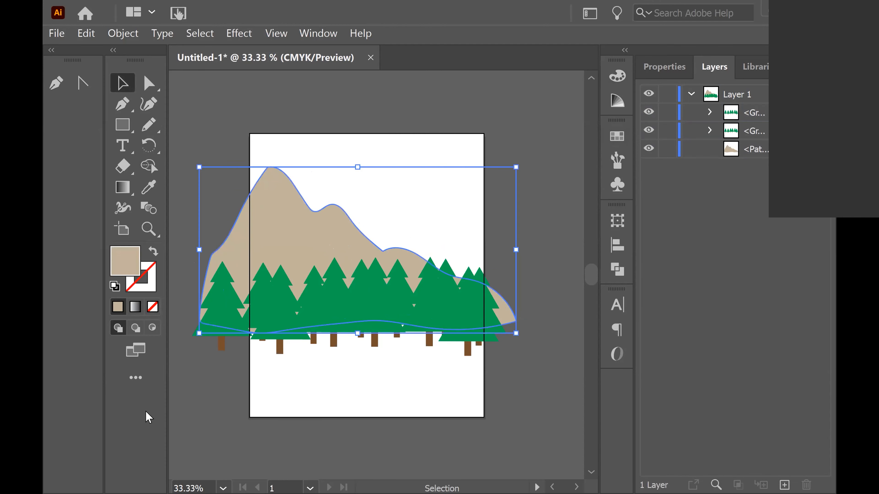
Draw a second mountain outline with the Pencil tool across the right side of the artboard behind the trees
{"action": "left_click", "coordinate": [149, 124]}
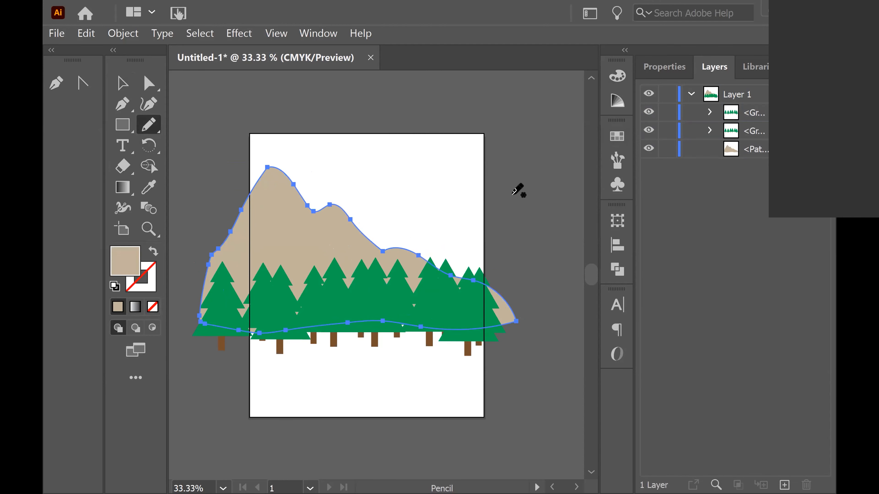
{"action": "mouse_move", "coordinate": [358, 255]}
{"action": "left_mouse_down"}
{"action": "mouse_move", "coordinate": [403, 210]}
{"action": "mouse_move", "coordinate": [432, 214]}
{"action": "mouse_move", "coordinate": [486, 154]}
{"action": "mouse_move", "coordinate": [551, 213]}
{"action": "mouse_move", "coordinate": [575, 319]}
{"action": "mouse_move", "coordinate": [392, 305]}
{"action": "mouse_move", "coordinate": [366, 296]}
{"action": "mouse_move", "coordinate": [363, 256]}
{"action": "left_mouse_up"}
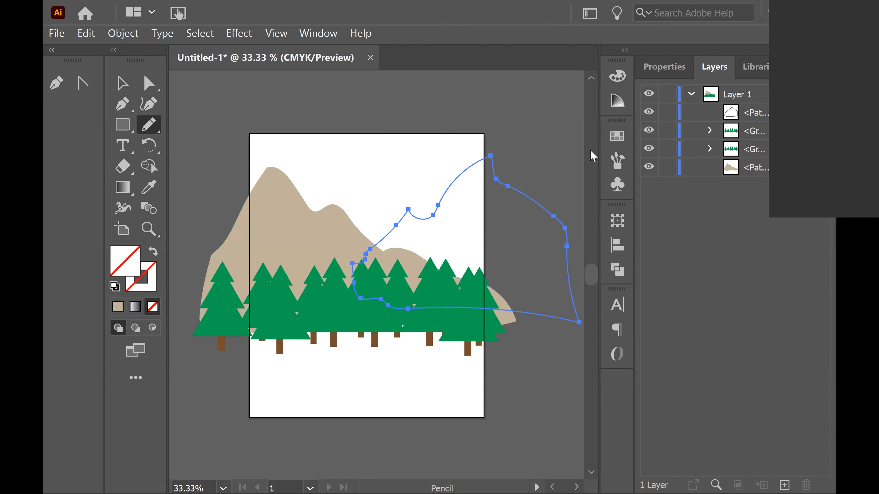
Fill the second mountain with the tan swatch and move it below the tree groups in the layer stack
{"action": "left_click", "coordinate": [617, 136]}
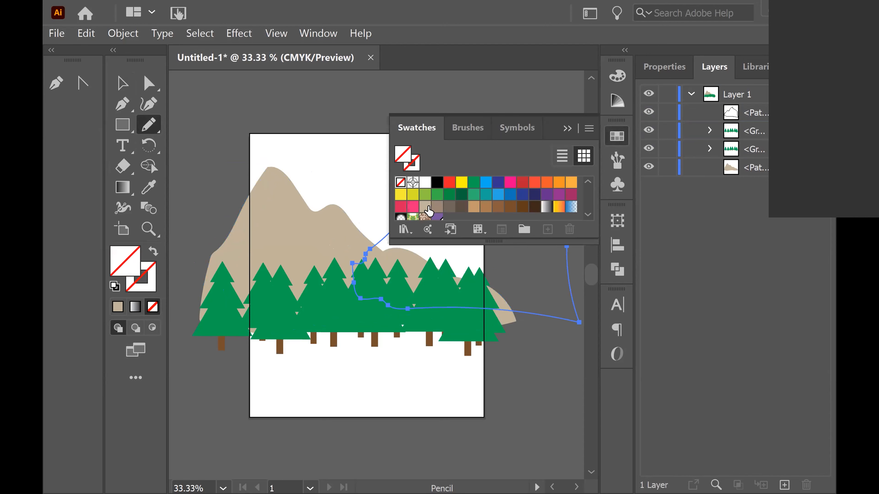
{"action": "left_click", "coordinate": [425, 206]}
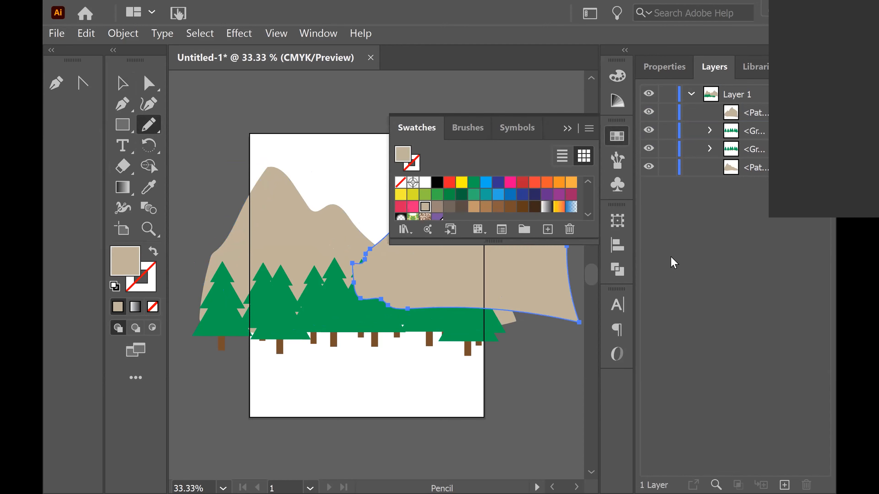
{"action": "left_click", "coordinate": [117, 84]}
{"action": "left_click_drag", "start_coordinate": [749, 120], "coordinate": [748, 158]}
{"action": "left_click", "coordinate": [566, 110]}
{"action": "left_click", "coordinate": [567, 129]}
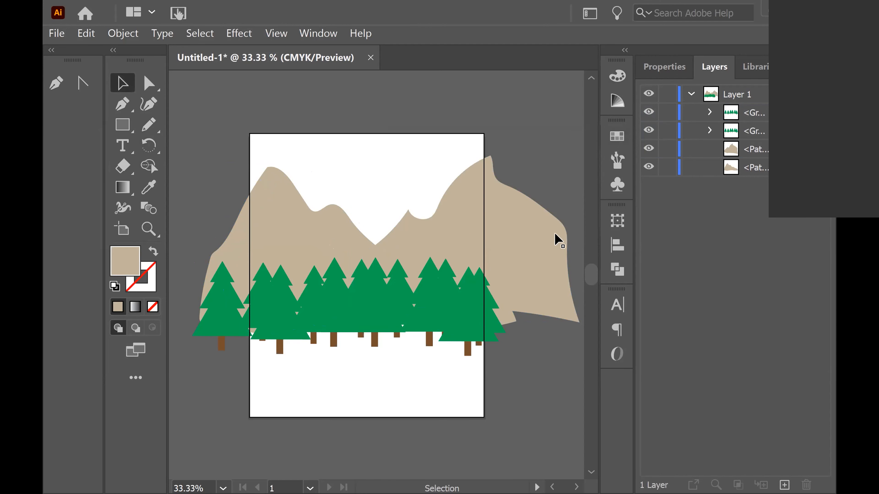
Select the first mountain and adjust an anchor point on its right slope with Direct Selection
{"action": "left_click", "coordinate": [328, 250]}
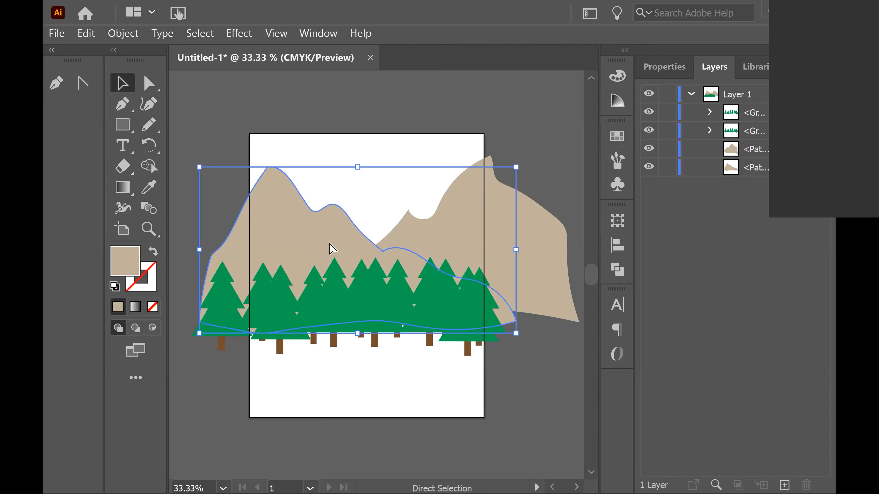
{"action": "key", "text": "ctrl+="}
{"action": "key", "text": "ctrl+="}
{"action": "key", "text": "ctrl+="}
{"action": "key", "text": "ctrl+="}
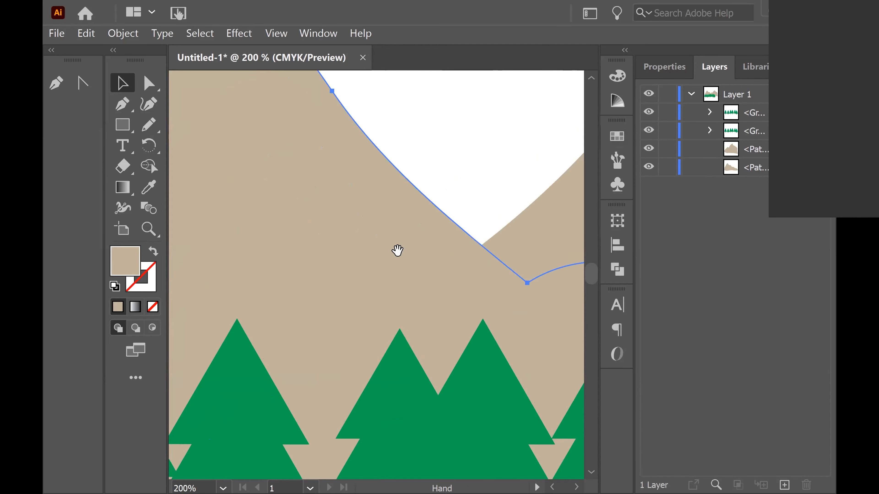
{"action": "left_click_drag", "start_coordinate": [367, 254], "coordinate": [508, 365]}
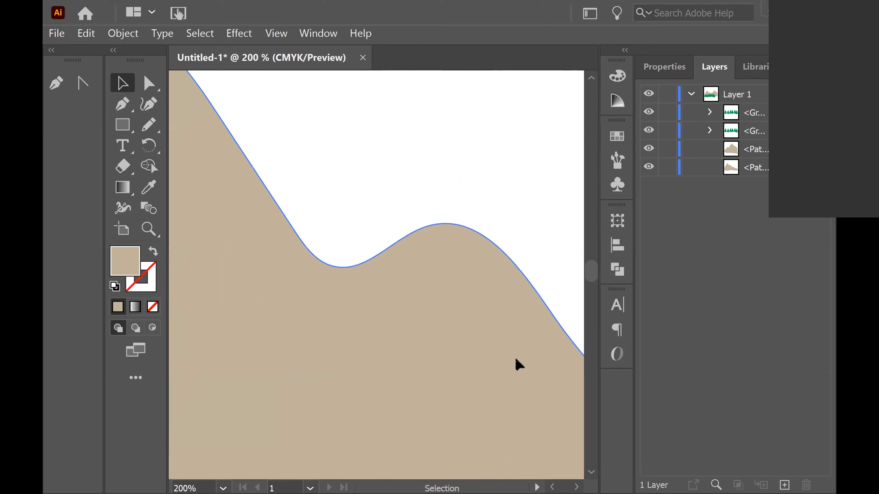
{"action": "left_click_drag", "start_coordinate": [412, 310], "coordinate": [320, 254]}
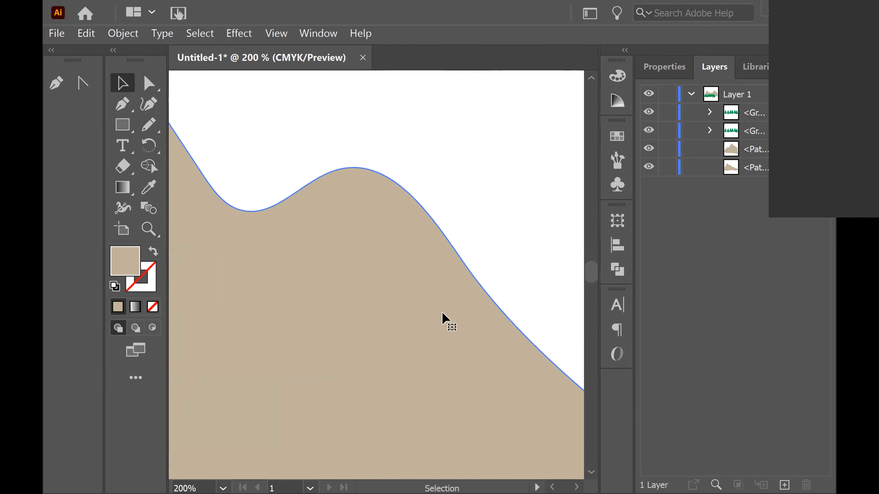
{"action": "key", "text": "a"}
{"action": "left_click_drag", "start_coordinate": [460, 258], "coordinate": [450, 196]}
{"action": "left_click", "coordinate": [454, 258]}
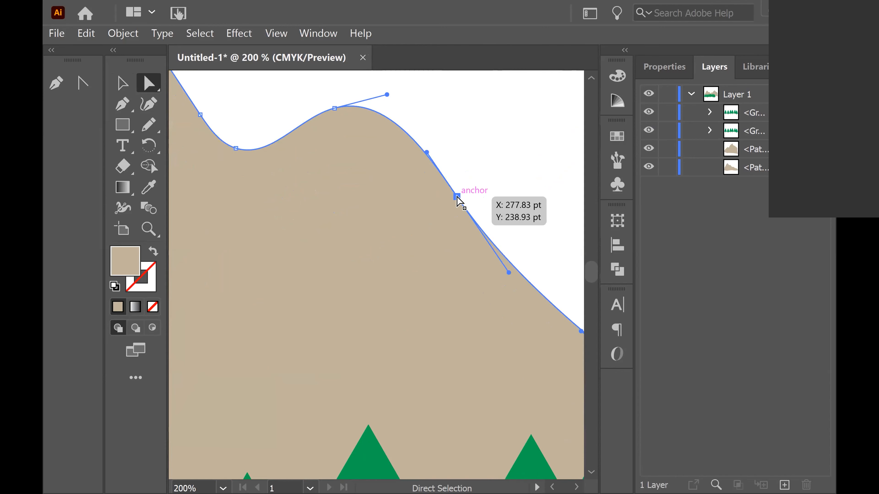
{"action": "left_click_drag", "start_coordinate": [366, 199], "coordinate": [540, 319]}
{"action": "left_click_drag", "start_coordinate": [454, 314], "coordinate": [470, 374]}
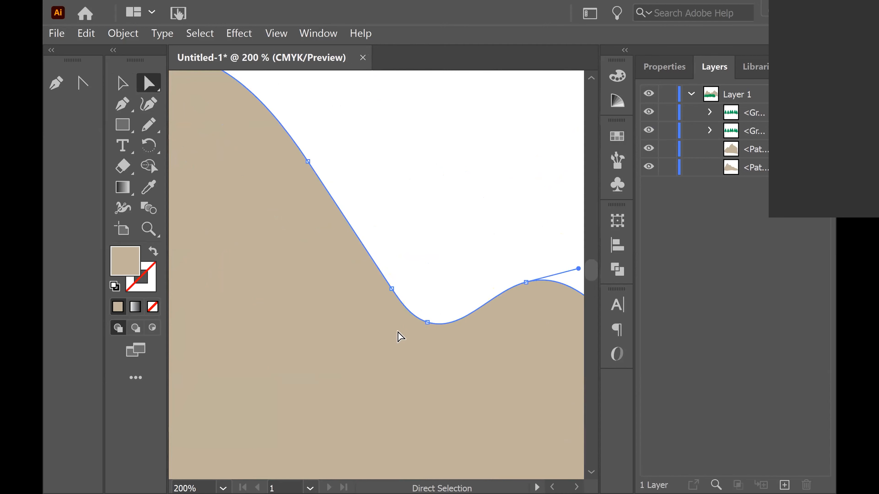
Delete surplus anchor points along the first mountain's outline with the Delete Anchor Point tool
{"action": "key", "text": "minus"}
{"action": "left_click", "coordinate": [391, 289]}
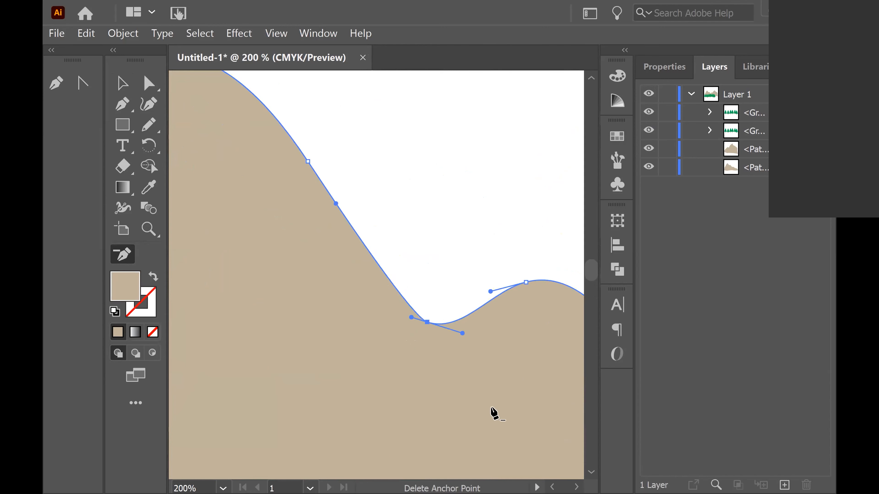
{"action": "left_click_drag", "start_coordinate": [298, 149], "coordinate": [421, 273]}
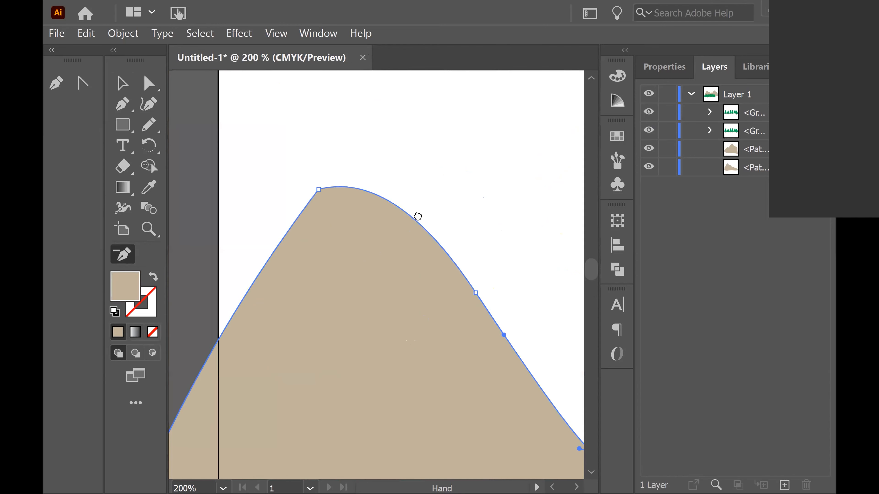
{"action": "left_click_drag", "start_coordinate": [418, 217], "coordinate": [430, 147]}
{"action": "left_click_drag", "start_coordinate": [307, 364], "coordinate": [435, 196]}
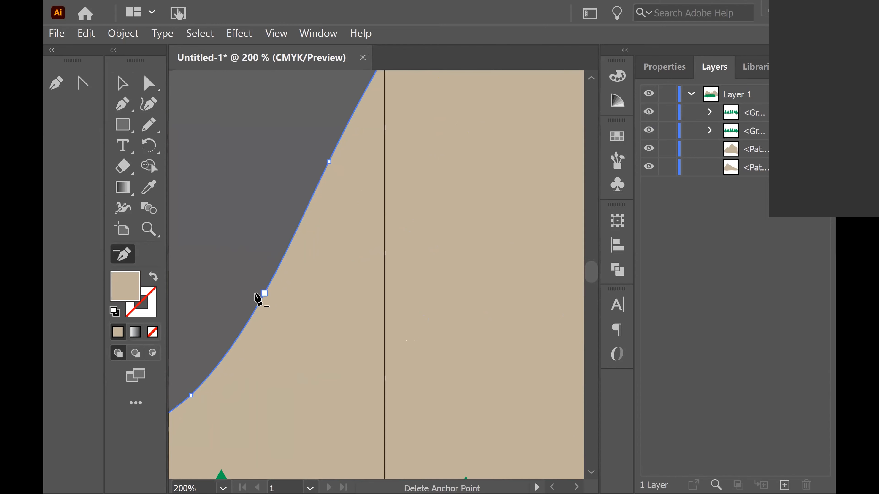
{"action": "left_click", "coordinate": [265, 294]}
{"action": "left_click_drag", "start_coordinate": [233, 399], "coordinate": [381, 171]}
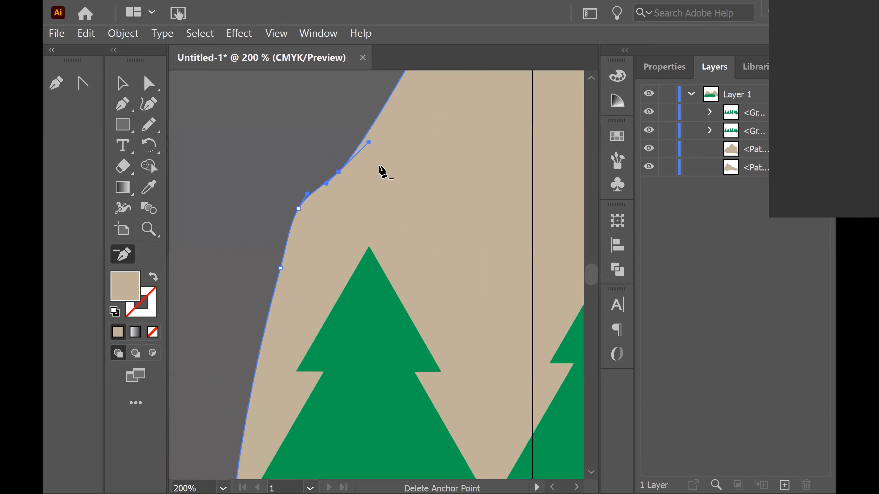
{"action": "left_click", "coordinate": [328, 182]}
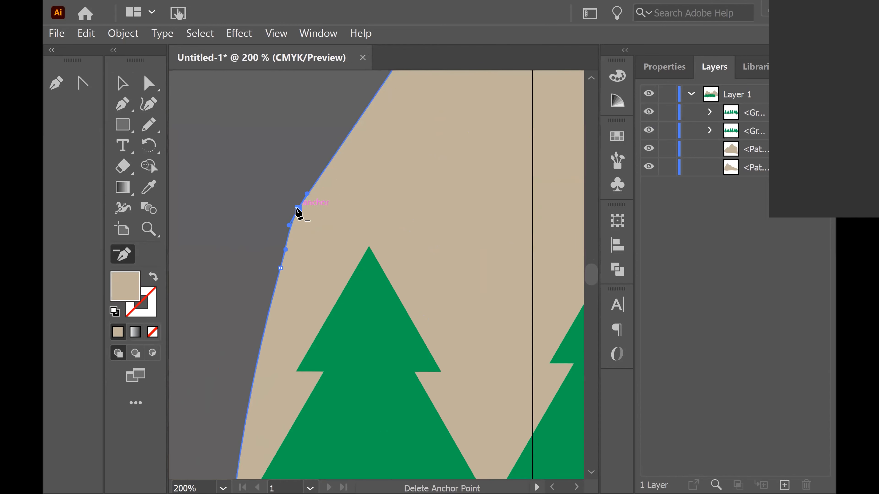
{"action": "left_click", "coordinate": [299, 209]}
{"action": "left_click_drag", "start_coordinate": [519, 204], "coordinate": [304, 207]}
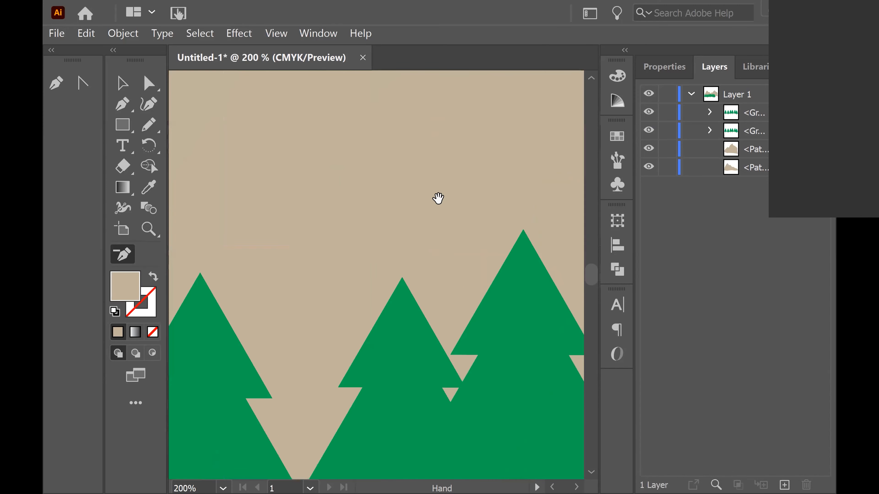
{"action": "left_click_drag", "start_coordinate": [436, 206], "coordinate": [295, 356]}
{"action": "key", "text": "ctrl+minus"}
{"action": "key", "text": "ctrl+minus"}
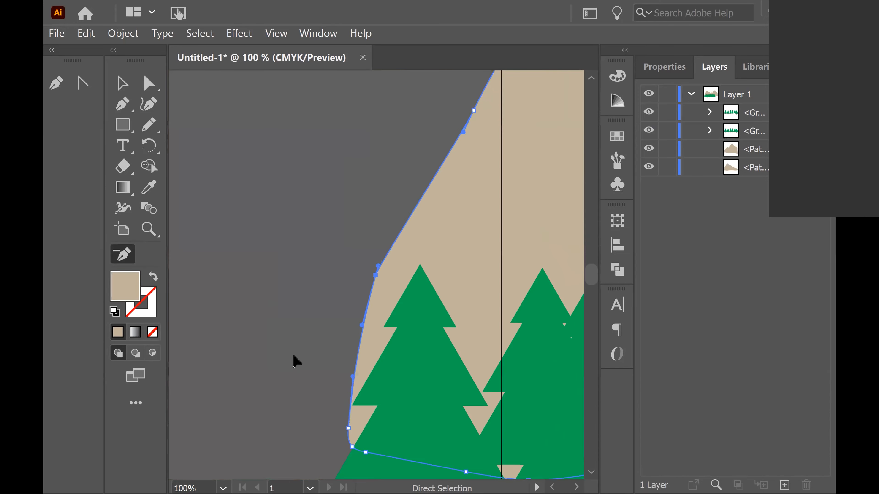
{"action": "left_click_drag", "start_coordinate": [475, 218], "coordinate": [328, 219]}
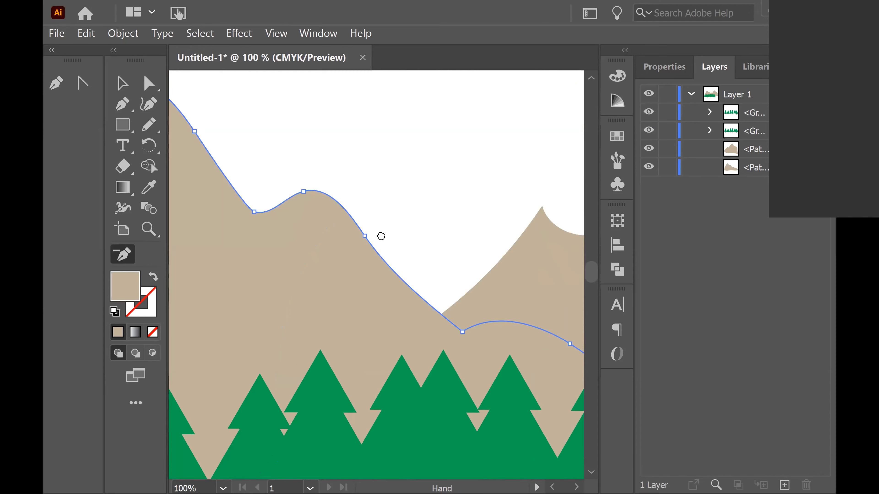
{"action": "left_click_drag", "start_coordinate": [382, 236], "coordinate": [344, 205]}
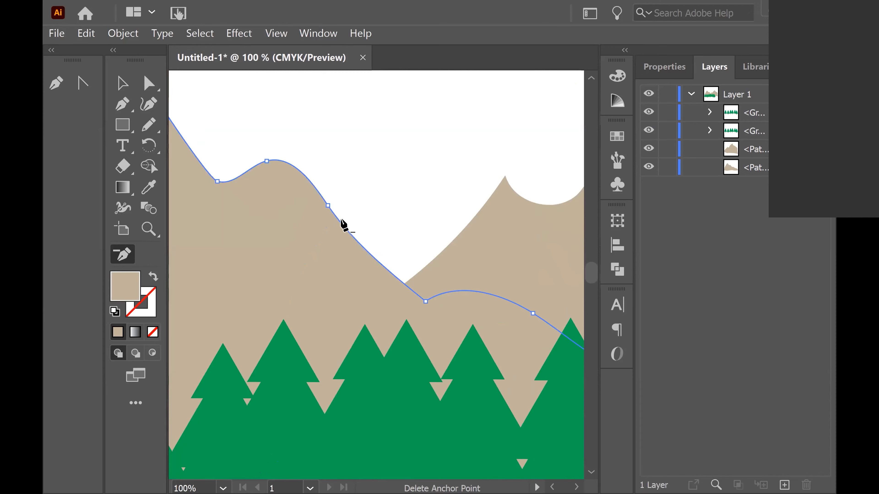
{"action": "left_click", "coordinate": [326, 208]}
{"action": "left_click_drag", "start_coordinate": [525, 328], "coordinate": [300, 259]}
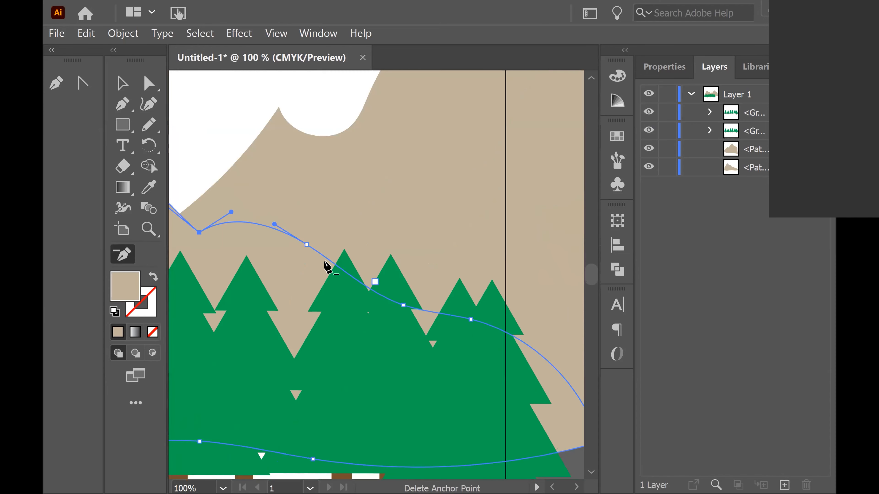
{"action": "left_click", "coordinate": [403, 306]}
{"action": "left_click", "coordinate": [471, 320]}
{"action": "left_click_drag", "start_coordinate": [283, 259], "coordinate": [536, 308]}
{"action": "left_click_drag", "start_coordinate": [316, 272], "coordinate": [414, 343]}
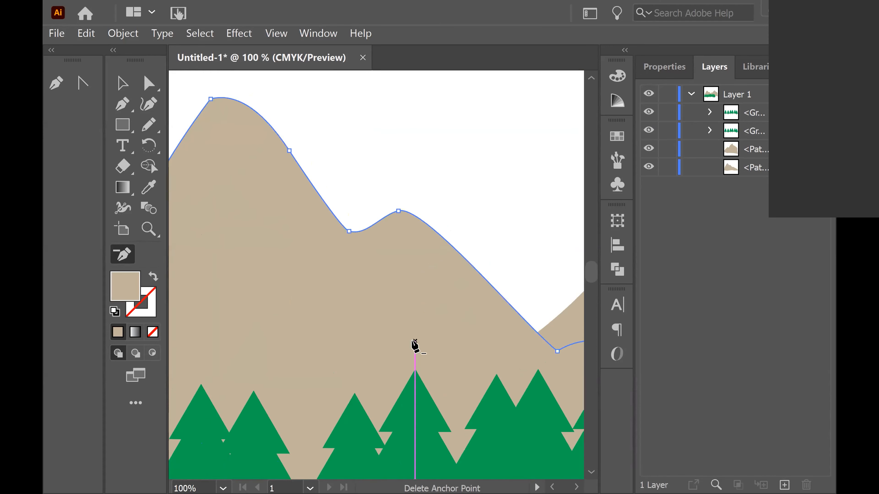
Lower the valley anchor of the first mountain, delete the slope anchor above it, and reshape the peak's handle
{"action": "key", "text": "a"}
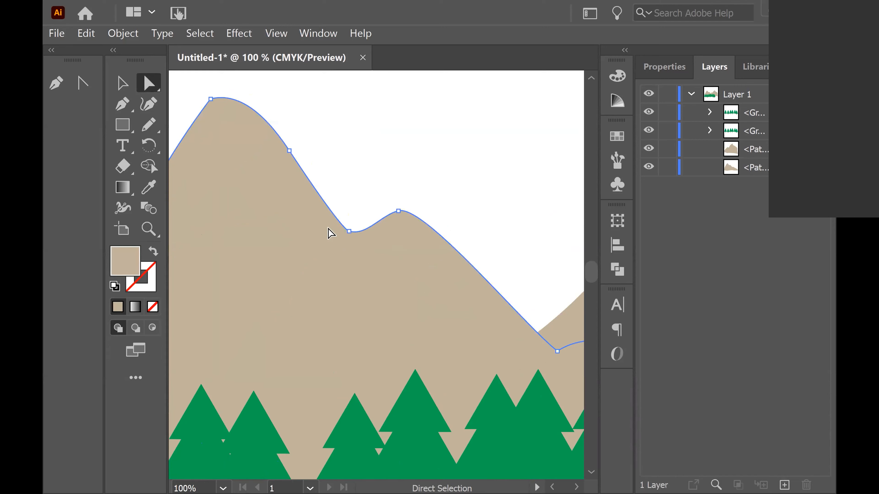
{"action": "left_click_drag", "start_coordinate": [348, 231], "coordinate": [344, 242]}
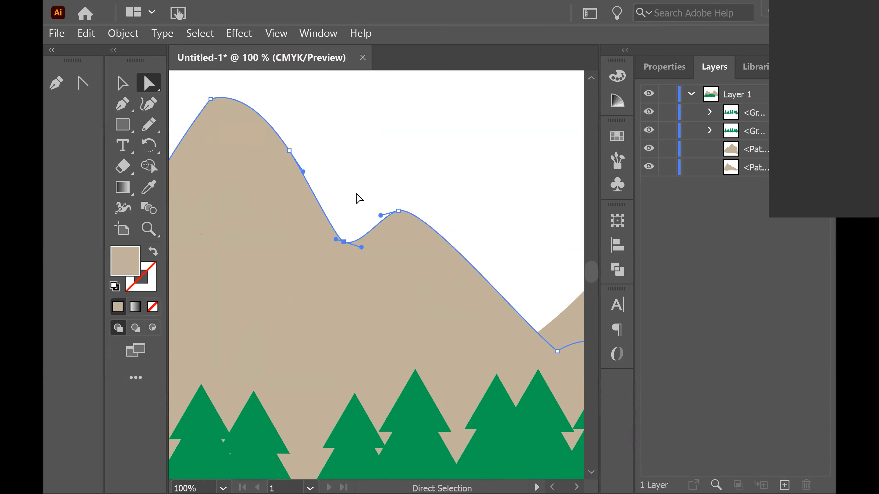
{"action": "key", "text": "minus"}
{"action": "left_click", "coordinate": [289, 150]}
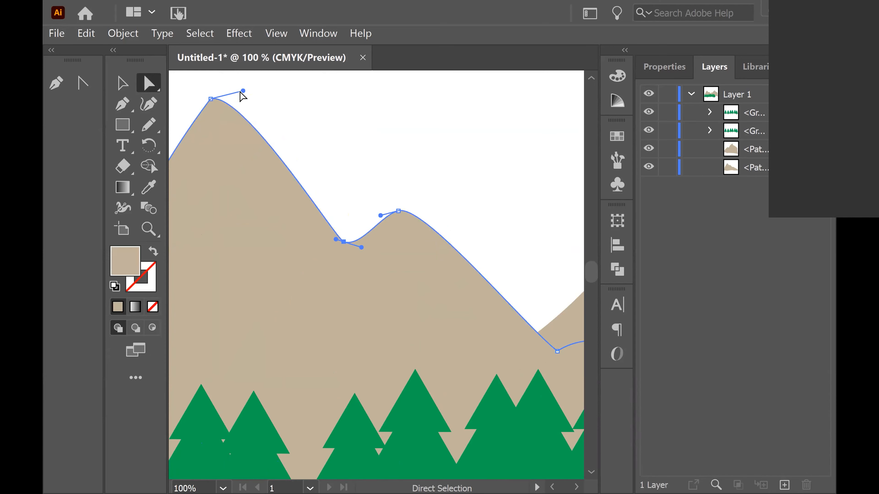
{"action": "left_click_drag", "start_coordinate": [241, 83], "coordinate": [257, 154]}
{"action": "left_click", "coordinate": [343, 369]}
{"action": "left_click_drag", "start_coordinate": [344, 370], "coordinate": [228, 283]}
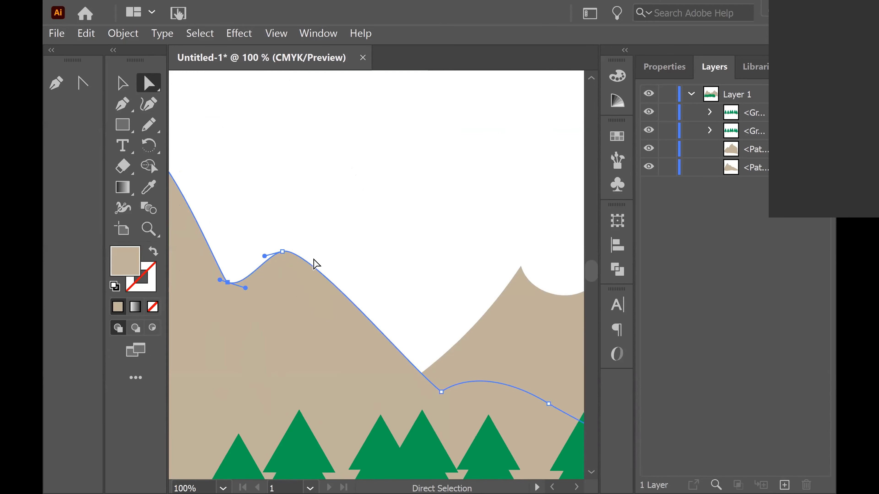
Adjust the curve handles around the first mountain's second peak and valley to smooth the ridge
{"action": "left_click_drag", "start_coordinate": [282, 252], "coordinate": [298, 251]}
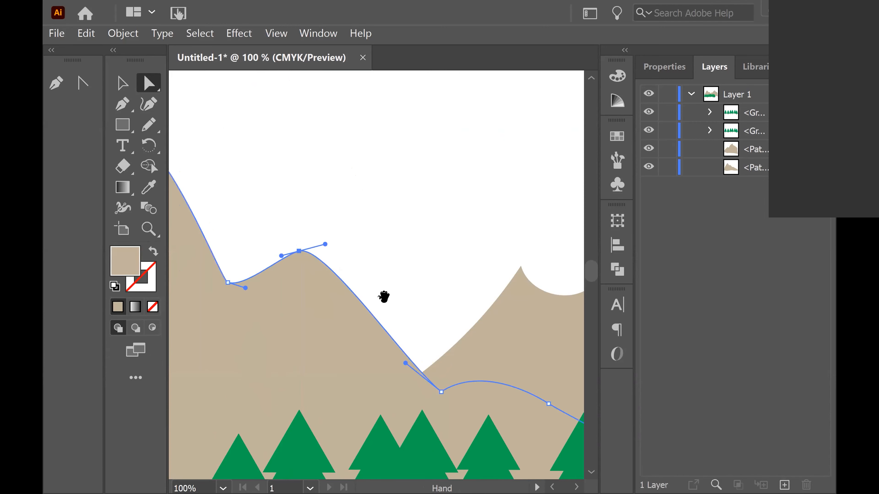
{"action": "left_click_drag", "start_coordinate": [384, 297], "coordinate": [422, 269]}
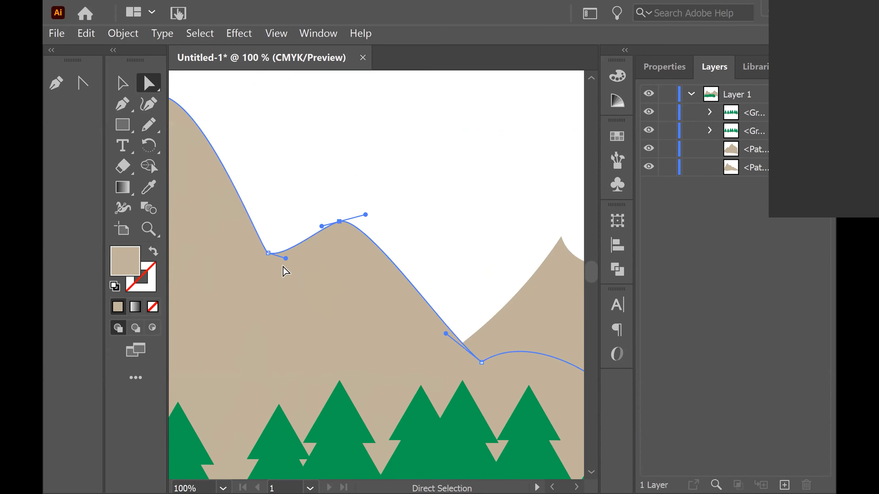
{"action": "left_click_drag", "start_coordinate": [285, 258], "coordinate": [301, 288]}
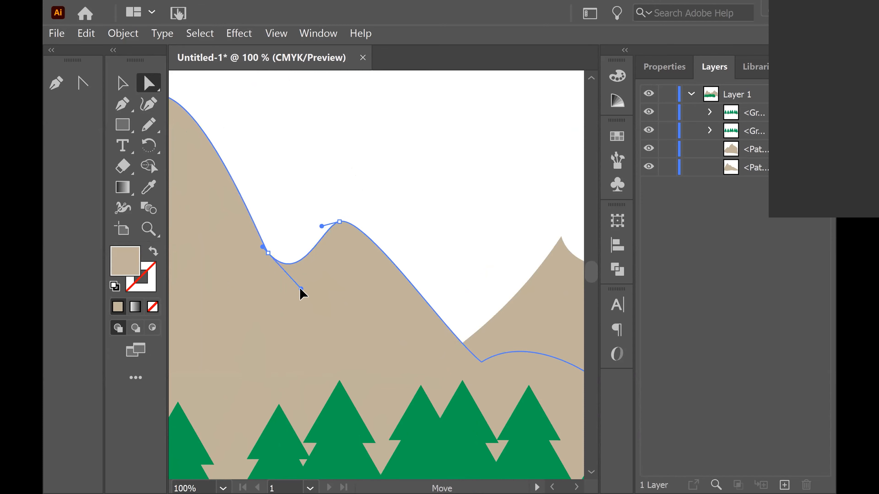
{"action": "left_click", "coordinate": [267, 252]}
{"action": "left_click_drag", "start_coordinate": [262, 247], "coordinate": [231, 225]}
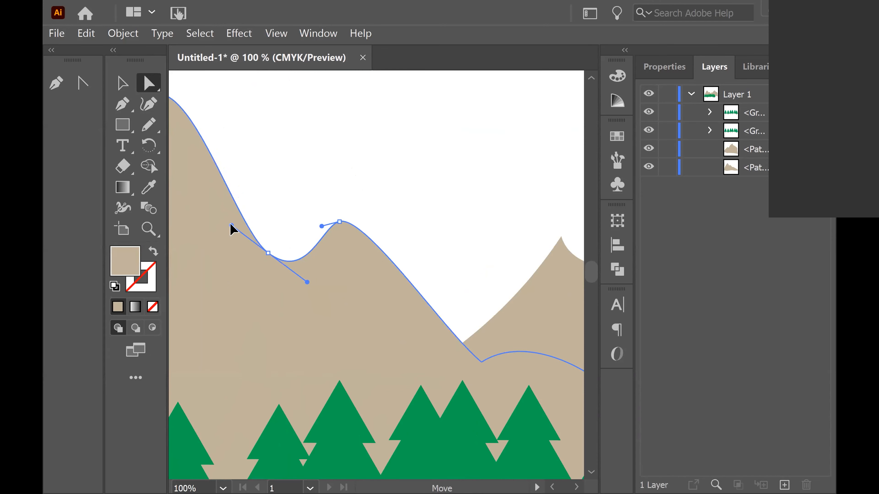
{"action": "left_click_drag", "start_coordinate": [217, 268], "coordinate": [356, 301]}
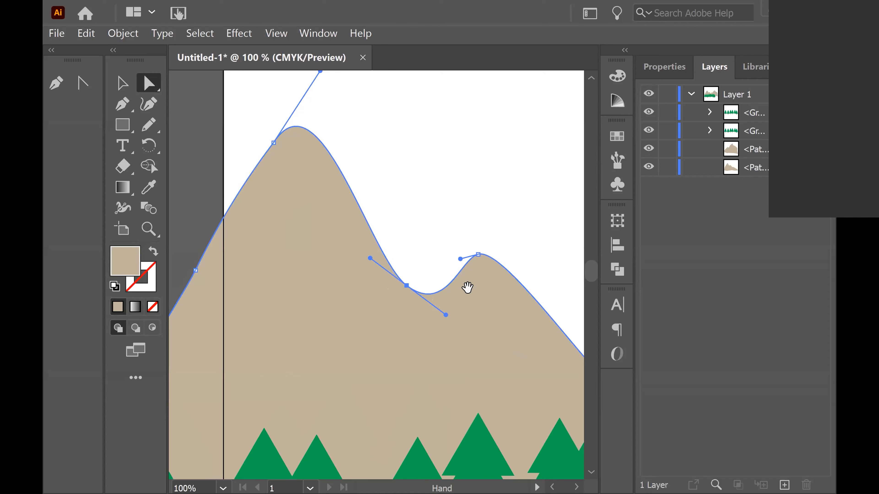
{"action": "left_click_drag", "start_coordinate": [467, 288], "coordinate": [420, 291]}
{"action": "left_click_drag", "start_coordinate": [410, 251], "coordinate": [405, 252]}
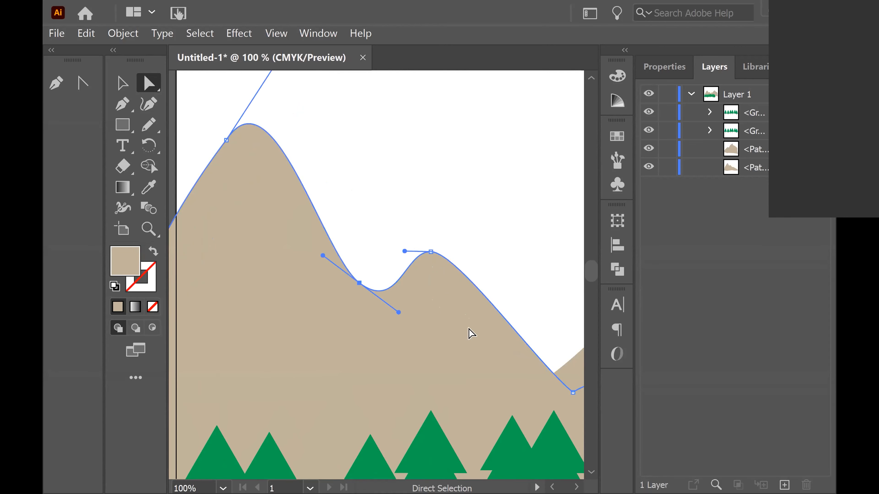
Adjust the curve handle at the second mountain's upper valley with Direct Selection to round the dip
{"action": "left_click_drag", "start_coordinate": [468, 333], "coordinate": [367, 200]}
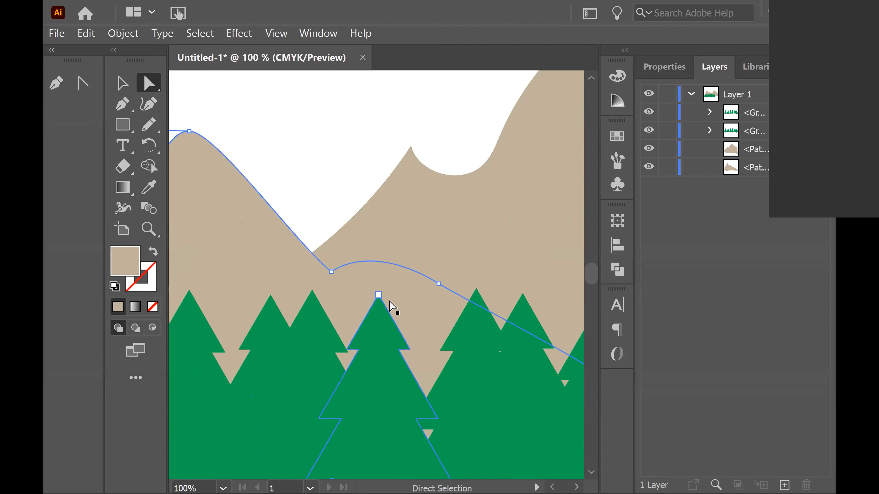
{"action": "left_click_drag", "start_coordinate": [435, 212], "coordinate": [406, 305]}
{"action": "left_click", "coordinate": [397, 271]}
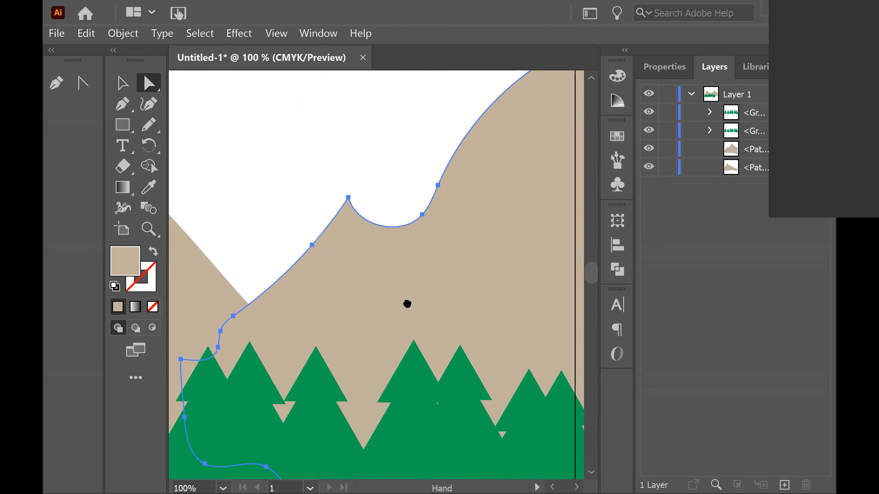
{"action": "left_click", "coordinate": [355, 211]}
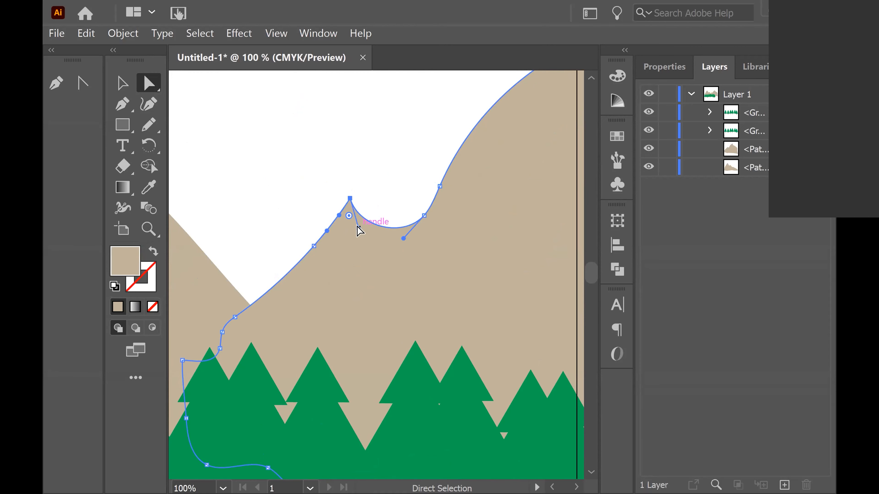
{"action": "left_click_drag", "start_coordinate": [357, 226], "coordinate": [370, 171]}
Delete surplus anchor points along the second mountain's outline with the Delete Anchor Point tool
{"action": "key", "text": "space"}
{"action": "left_click_drag", "start_coordinate": [415, 272], "coordinate": [246, 377]}
{"action": "key", "text": "minus"}
{"action": "left_click", "coordinate": [340, 248]}
{"action": "key", "text": "space"}
{"action": "left_click", "coordinate": [306, 293]}
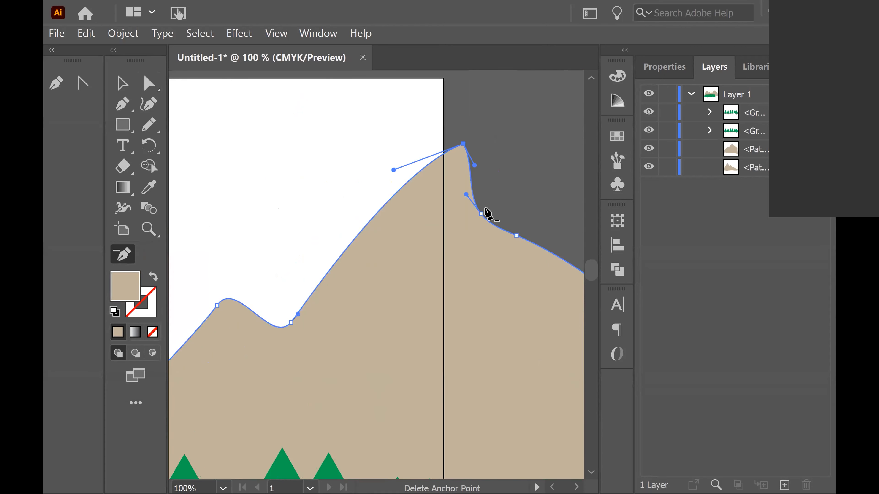
{"action": "left_click", "coordinate": [480, 214]}
{"action": "key", "text": "space"}
{"action": "left_click_drag", "start_coordinate": [363, 265], "coordinate": [460, 125]}
{"action": "key", "text": "ctrl+minus"}
{"action": "key", "text": "ctrl+minus"}
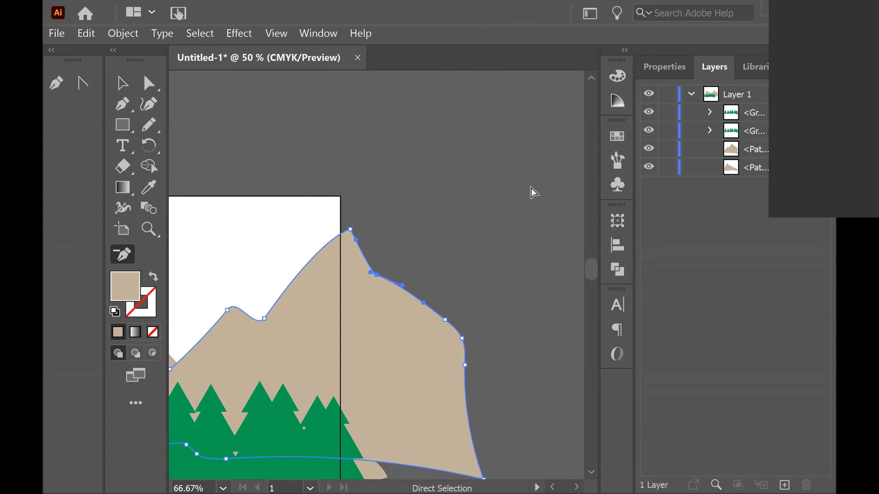
{"action": "key", "text": "space"}
{"action": "left_click_drag", "start_coordinate": [256, 374], "coordinate": [469, 247]}
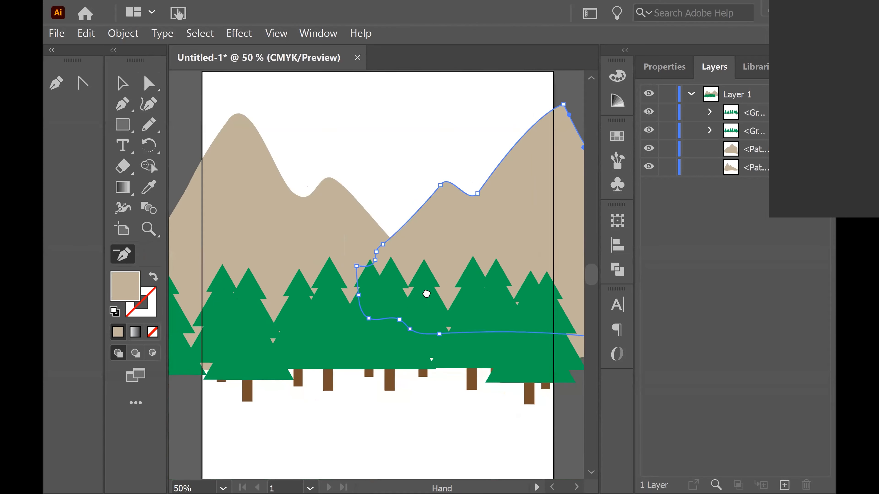
{"action": "left_click_drag", "start_coordinate": [426, 292], "coordinate": [398, 309]}
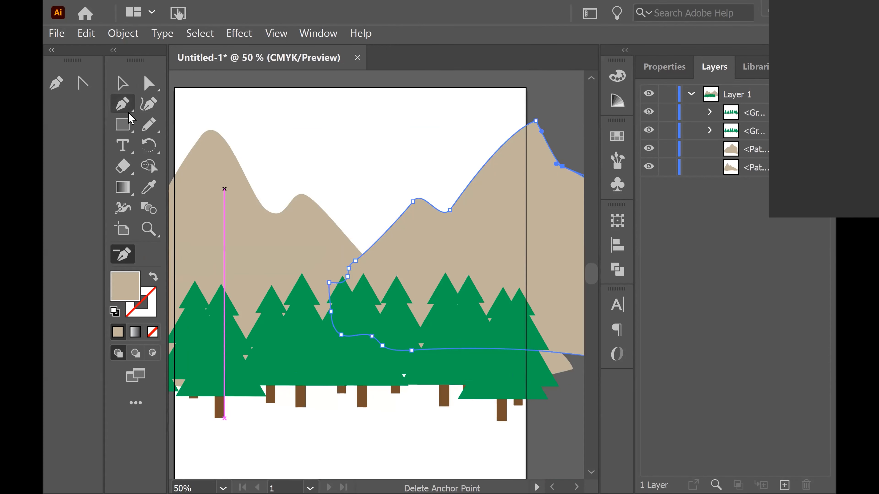
Draw a rectangle covering the sky from the artboard's top edge down to the trees, aligned to the artboard sides
{"action": "left_click", "coordinate": [122, 125]}
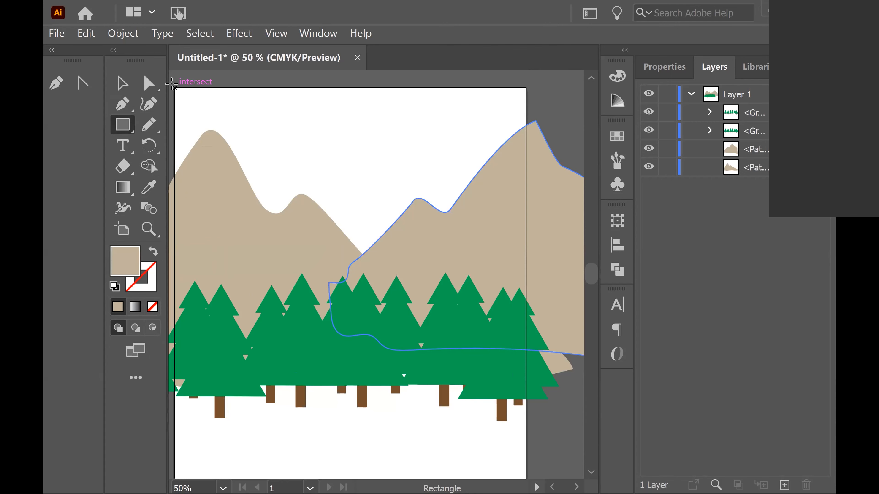
{"action": "left_click_drag", "start_coordinate": [171, 84], "coordinate": [527, 365]}
{"action": "mouse_move", "coordinate": [527, 381]}
{"action": "left_mouse_down"}
{"action": "mouse_move", "coordinate": [507, 310]}
{"action": "mouse_move", "coordinate": [525, 356]}
{"action": "left_mouse_up"}
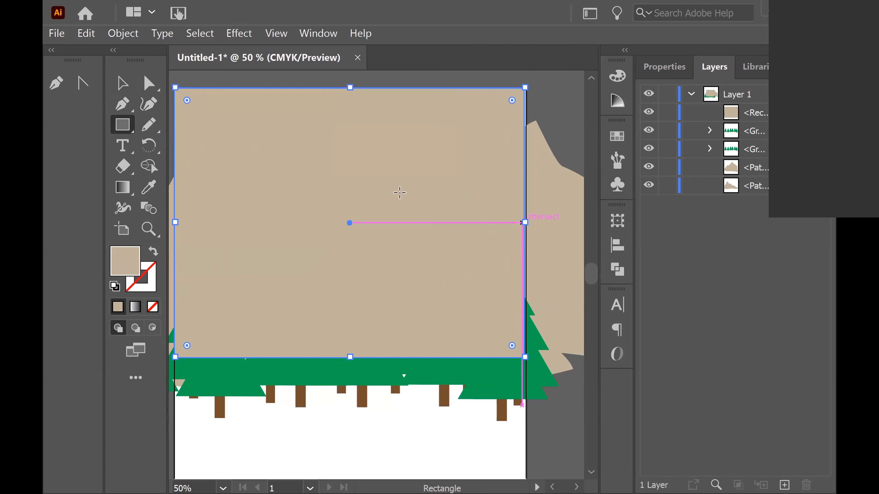
{"action": "key", "text": "v"}
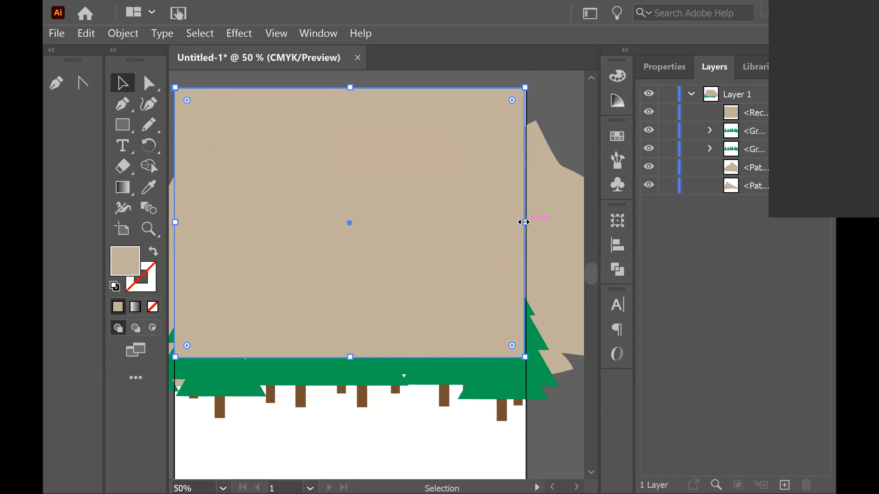
{"action": "mouse_move", "coordinate": [524, 226]}
{"action": "left_mouse_down"}
{"action": "mouse_move", "coordinate": [537, 221]}
{"action": "mouse_move", "coordinate": [527, 222]}
{"action": "left_mouse_up"}
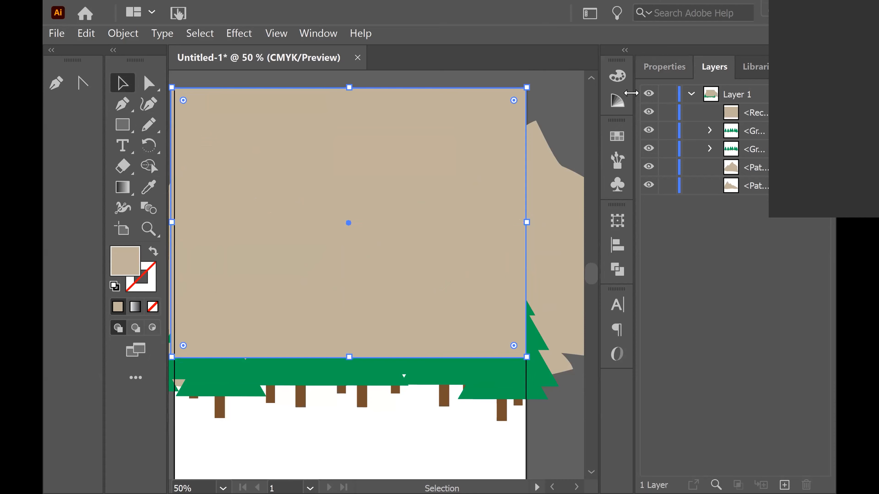
Fill the rectangle with the orange swatch and move it below all other artwork in the layer stack
{"action": "left_click", "coordinate": [617, 135]}
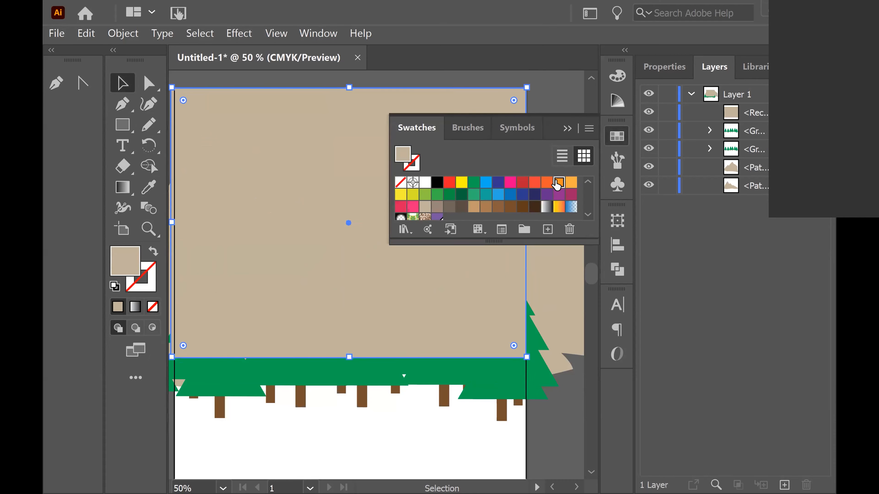
{"action": "left_click", "coordinate": [558, 182]}
{"action": "left_click_drag", "start_coordinate": [729, 116], "coordinate": [730, 190]}
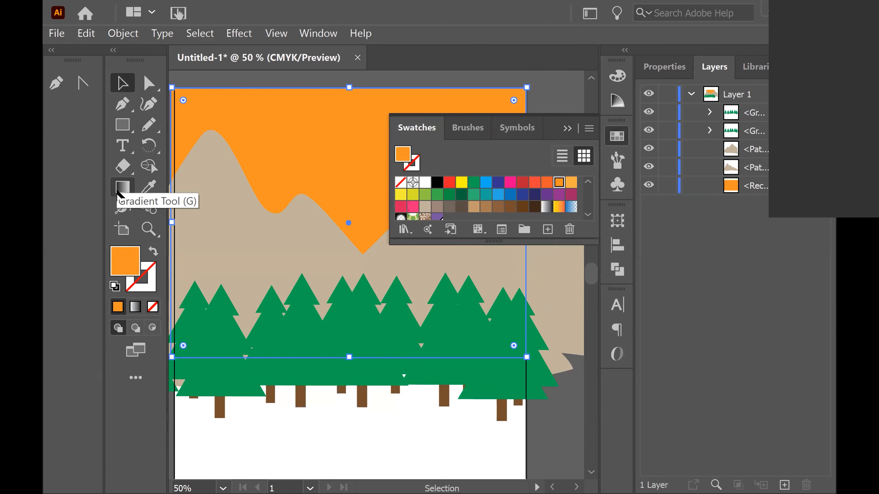
Open the Gradient tool and apply a default gradient fill to the sky rectangle
{"action": "double_click", "coordinate": [121, 189]}
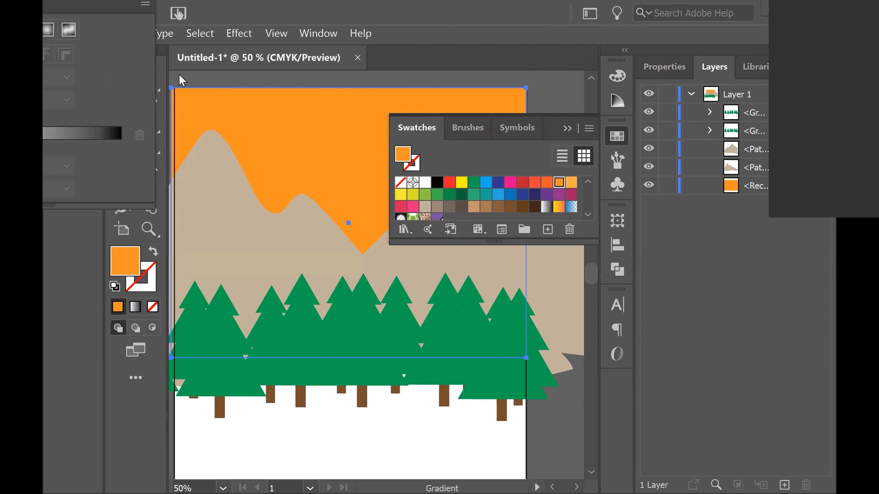
{"action": "left_click_drag", "start_coordinate": [114, 10], "coordinate": [691, 115]}
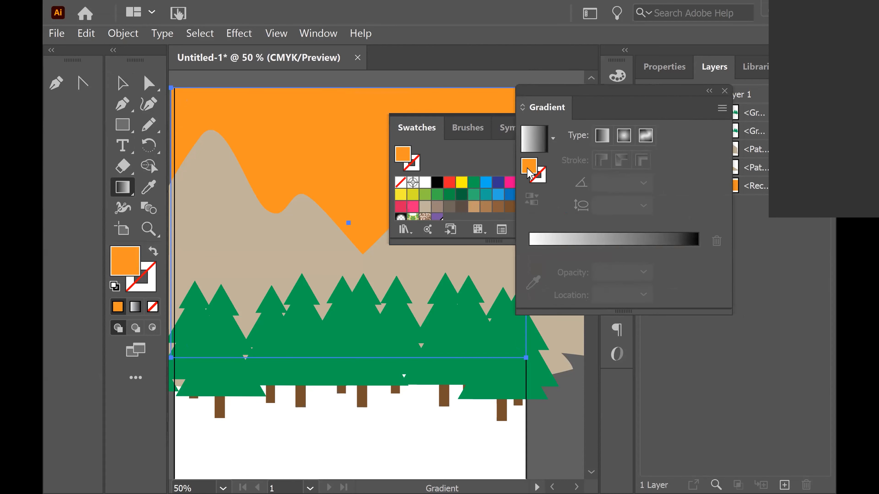
{"action": "left_click", "coordinate": [592, 239]}
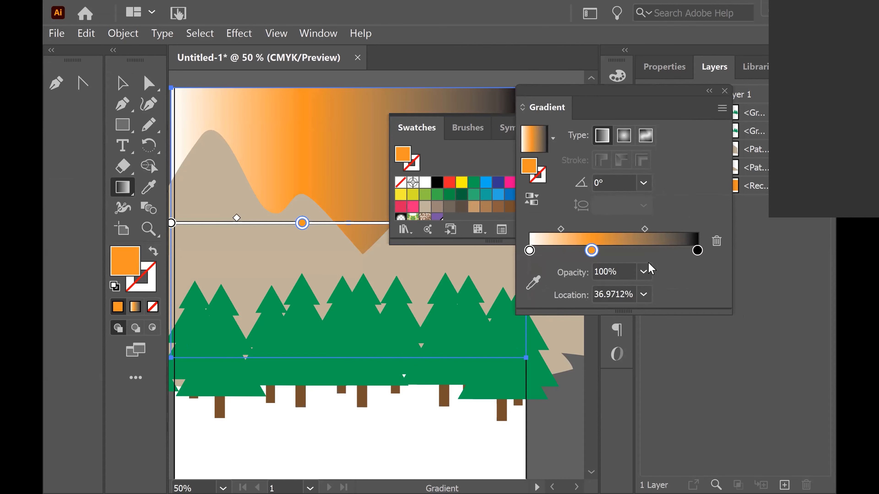
Switch the sky gradient to radial and nudge its white start stop to about 2% location
{"action": "left_click_drag", "start_coordinate": [673, 101], "coordinate": [808, 138]}
{"action": "left_click", "coordinate": [574, 130]}
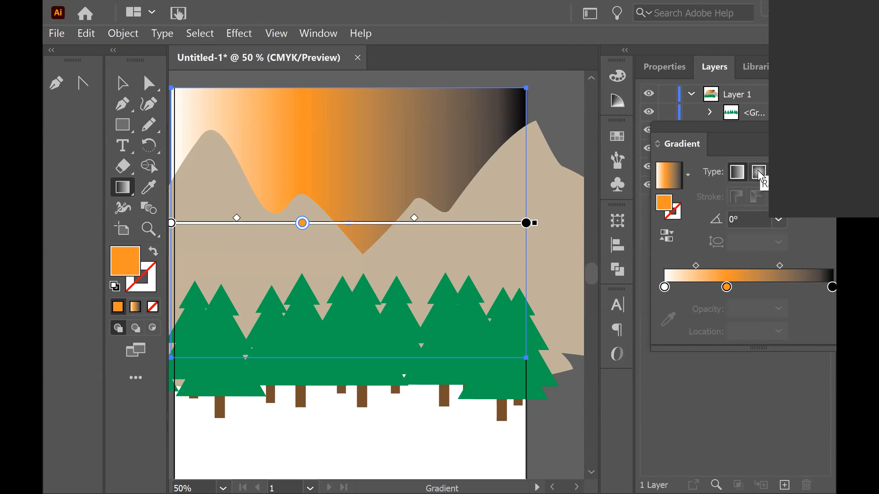
{"action": "left_click", "coordinate": [758, 173]}
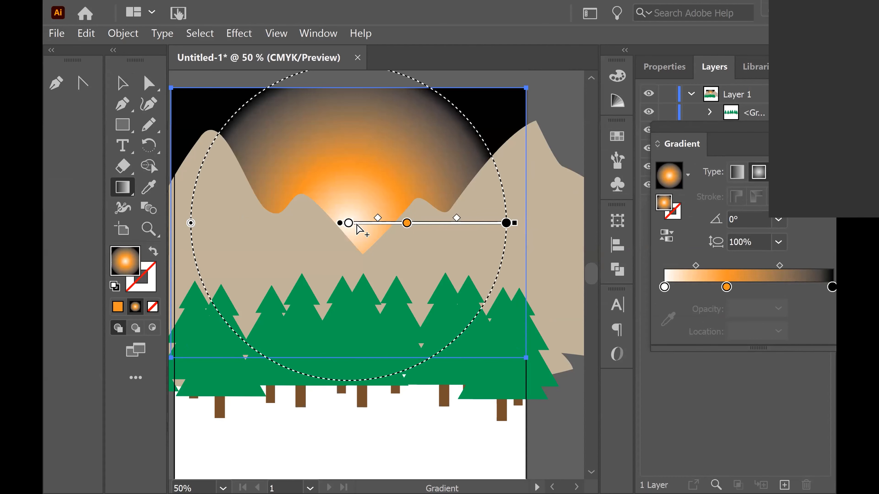
{"action": "left_click", "coordinate": [348, 224]}
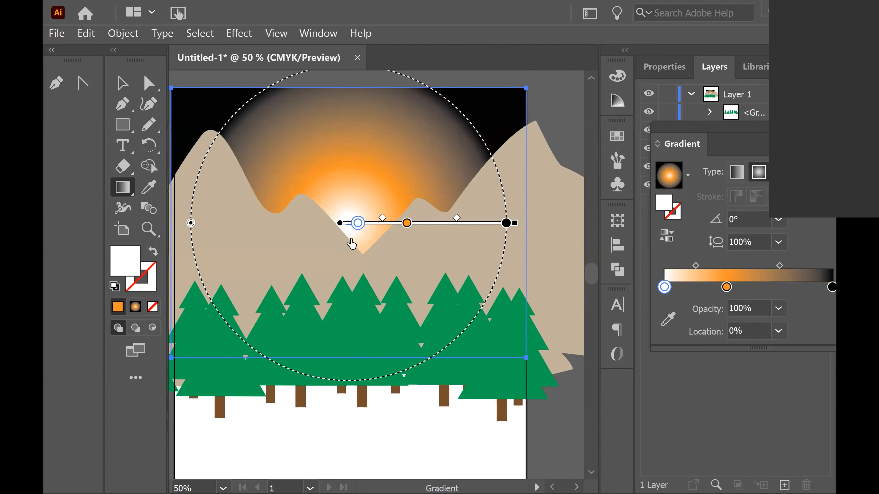
{"action": "left_click_drag", "start_coordinate": [347, 224], "coordinate": [352, 223]}
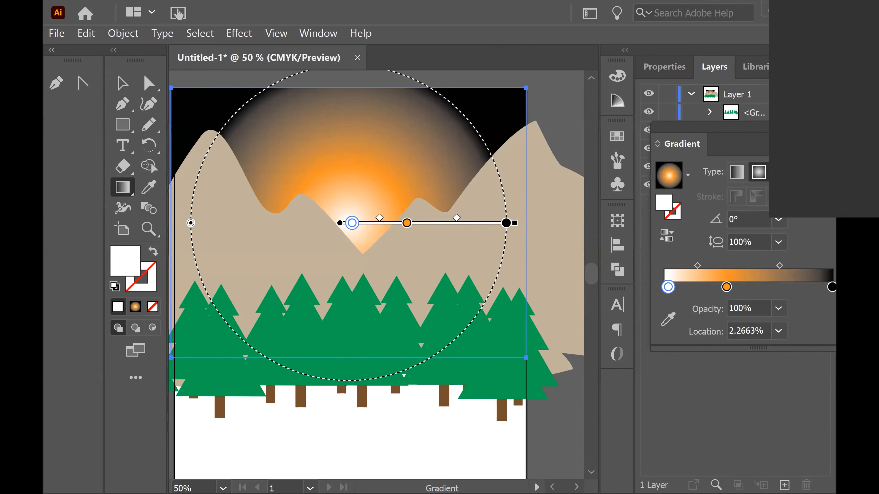
Shorten the radial gradient's annotator and rotate it to about 91° so the glow centres on the valley
{"action": "left_click", "coordinate": [768, 172]}
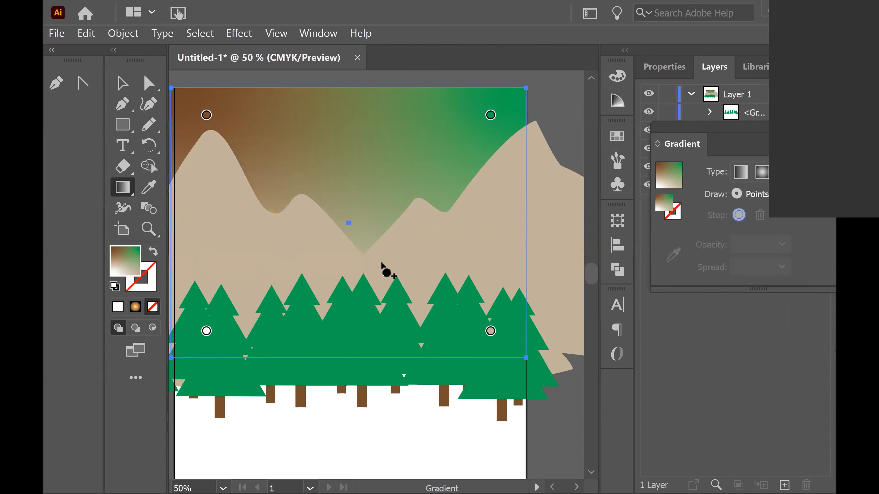
{"action": "left_click", "coordinate": [764, 173]}
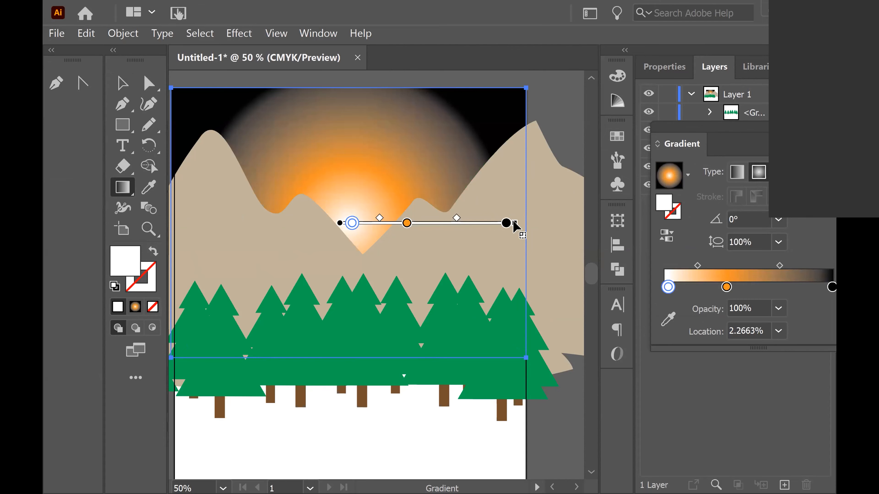
{"action": "left_click_drag", "start_coordinate": [514, 224], "coordinate": [456, 223]}
{"action": "mouse_move", "coordinate": [526, 239]}
{"action": "left_mouse_down"}
{"action": "mouse_move", "coordinate": [536, 239]}
{"action": "mouse_move", "coordinate": [533, 175]}
{"action": "mouse_move", "coordinate": [443, 86]}
{"action": "mouse_move", "coordinate": [331, 127]}
{"action": "mouse_move", "coordinate": [353, 140]}
{"action": "left_mouse_up"}
{"action": "key", "text": "space"}
{"action": "left_click_drag", "start_coordinate": [394, 244], "coordinate": [408, 151]}
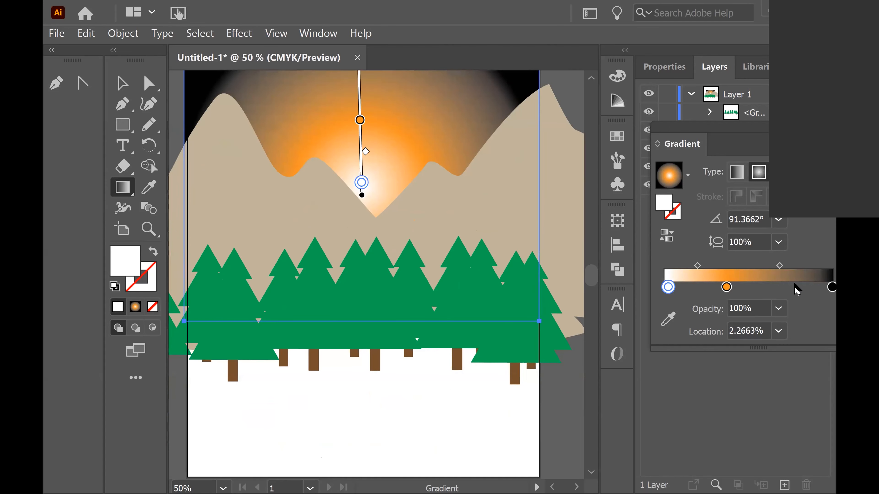
Delete the black end stop from the gradient
{"action": "left_click_drag", "start_coordinate": [766, 141], "coordinate": [629, 132]}
{"action": "left_click", "coordinate": [724, 287]}
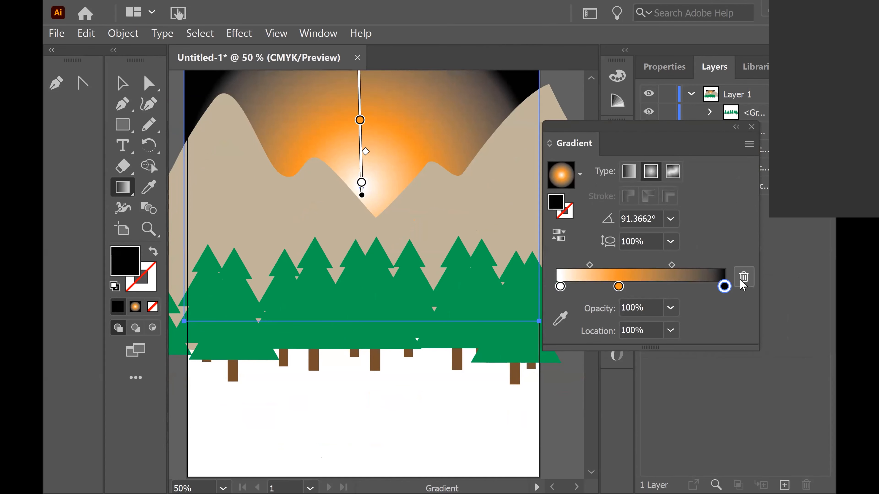
{"action": "left_click", "coordinate": [744, 279]}
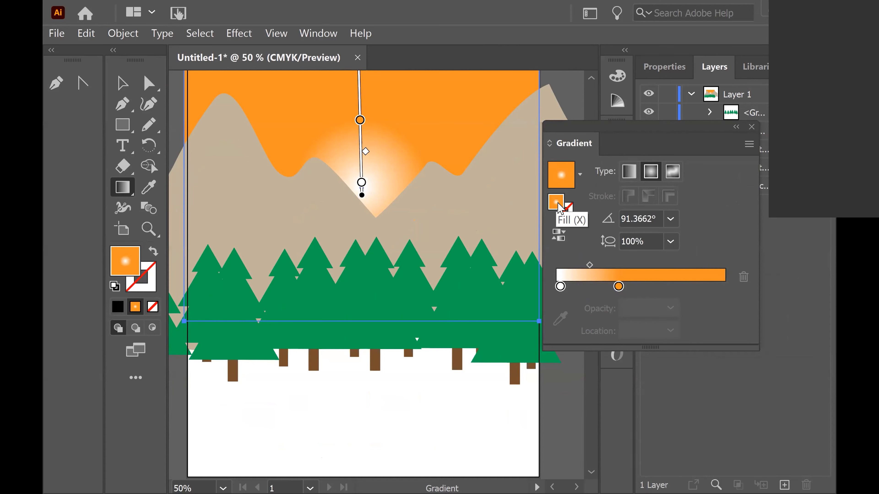
Set the fill colour to a red-orange in the Color Picker
{"action": "double_click", "coordinate": [560, 208]}
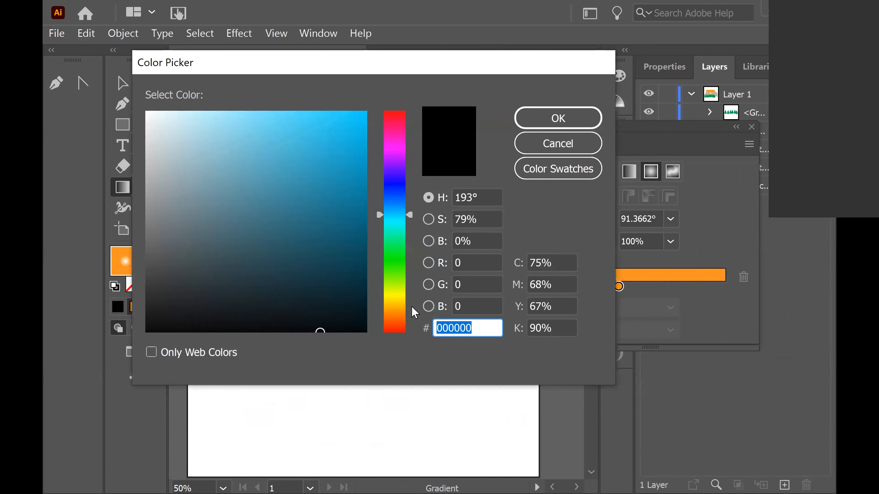
{"action": "left_click", "coordinate": [394, 315]}
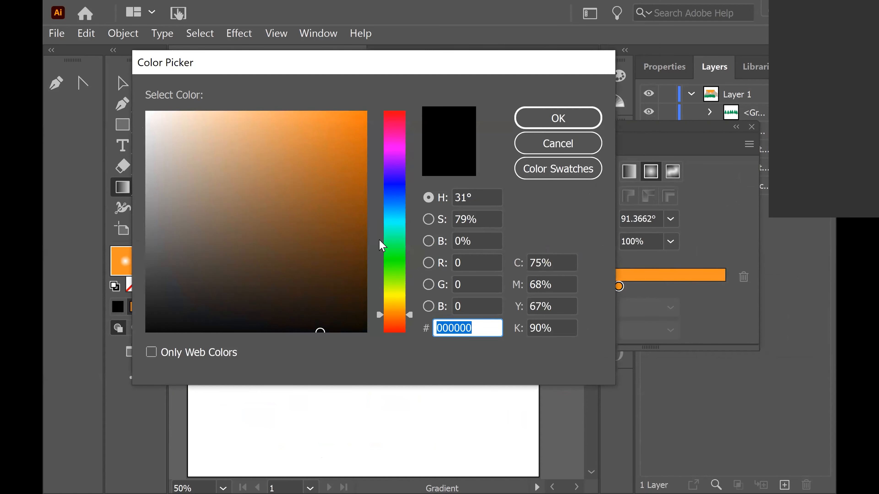
{"action": "left_click", "coordinate": [394, 324]}
{"action": "left_click_drag", "start_coordinate": [361, 120], "coordinate": [369, 97]}
{"action": "left_click", "coordinate": [543, 116]}
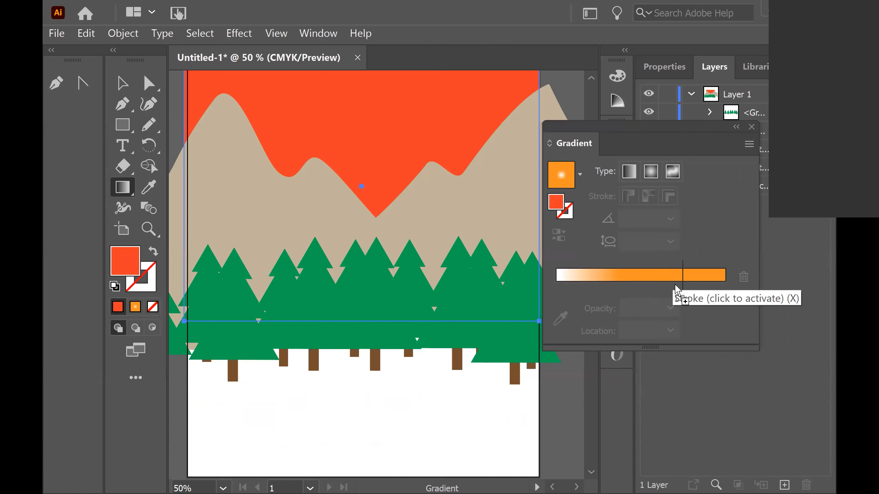
Add a red-orange end stop to the radial gradient and drag it and the midpoint further outward
{"action": "left_click", "coordinate": [691, 292]}
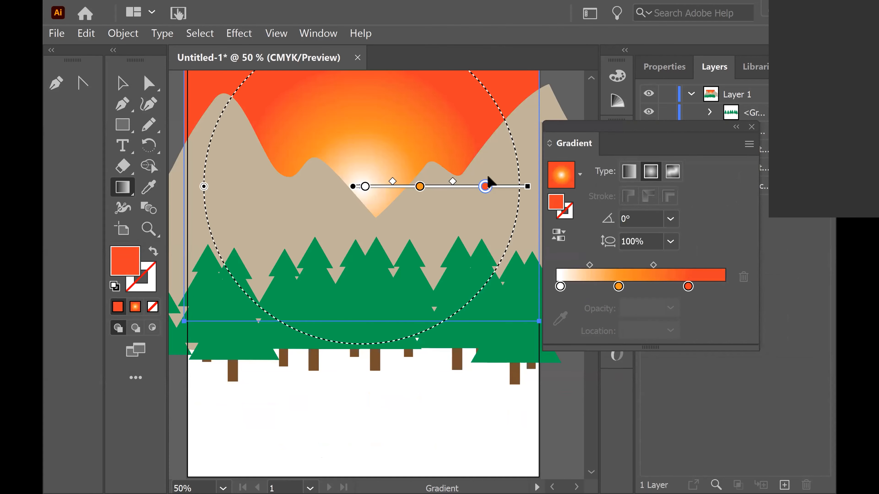
{"action": "left_click_drag", "start_coordinate": [485, 190], "coordinate": [519, 187]}
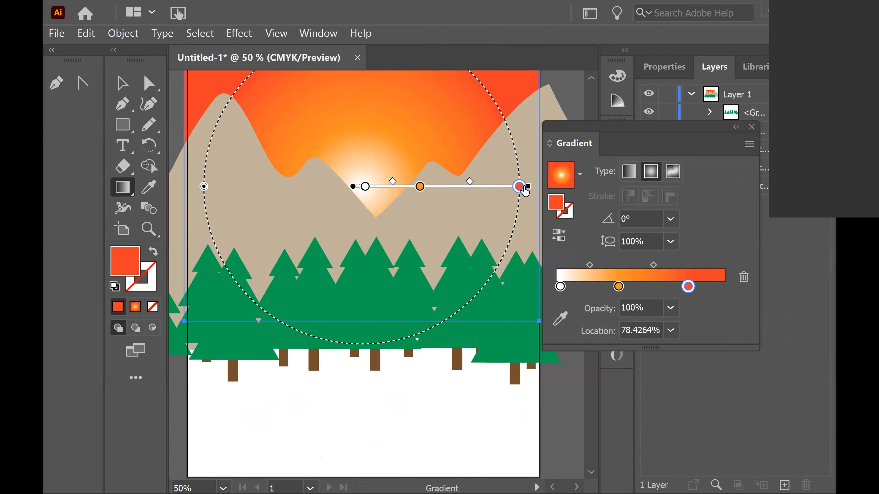
{"action": "key", "text": "space"}
{"action": "left_click_drag", "start_coordinate": [445, 239], "coordinate": [390, 264]}
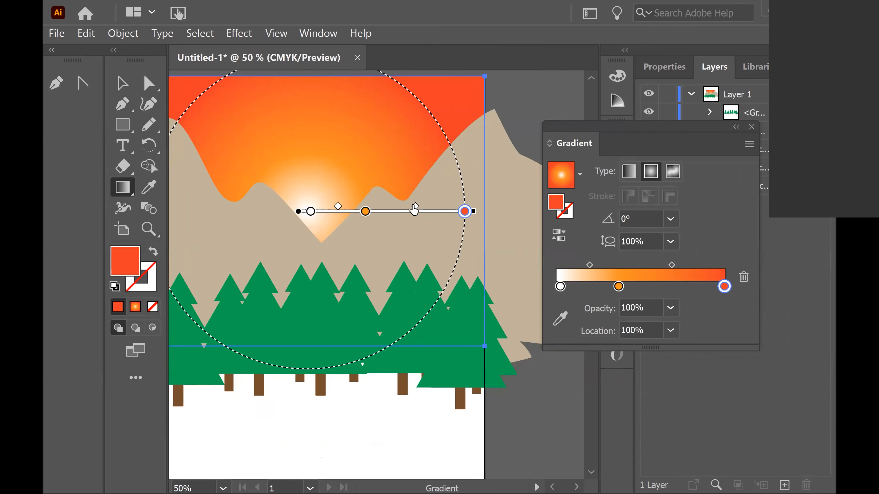
{"action": "left_click_drag", "start_coordinate": [414, 209], "coordinate": [436, 238]}
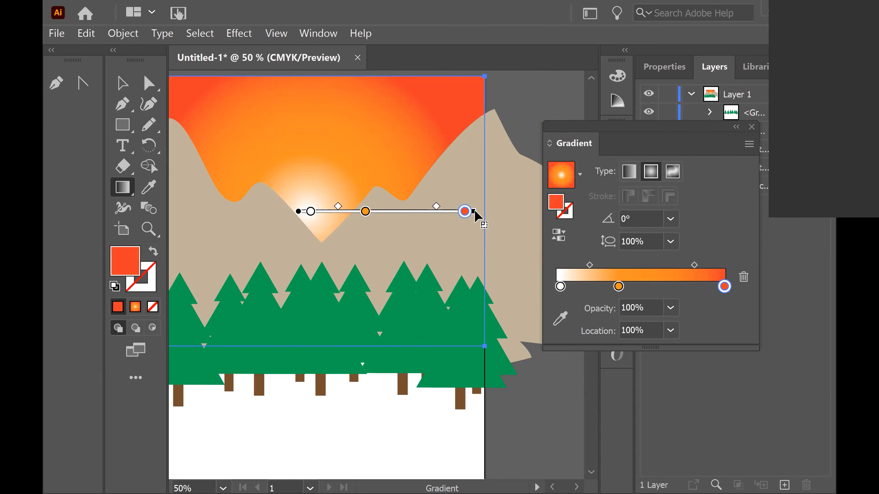
{"action": "mouse_move", "coordinate": [465, 212]}
{"action": "left_mouse_down"}
{"action": "mouse_move", "coordinate": [453, 212]}
{"action": "mouse_move", "coordinate": [535, 211]}
{"action": "left_mouse_up"}
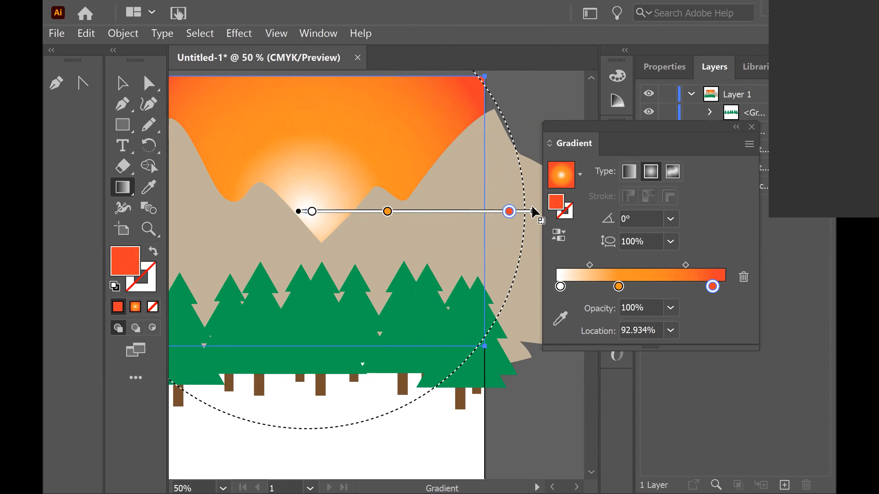
Recolour the gradient's white start stop as FFFF00 in the Color Picker
{"action": "left_click", "coordinate": [311, 212]}
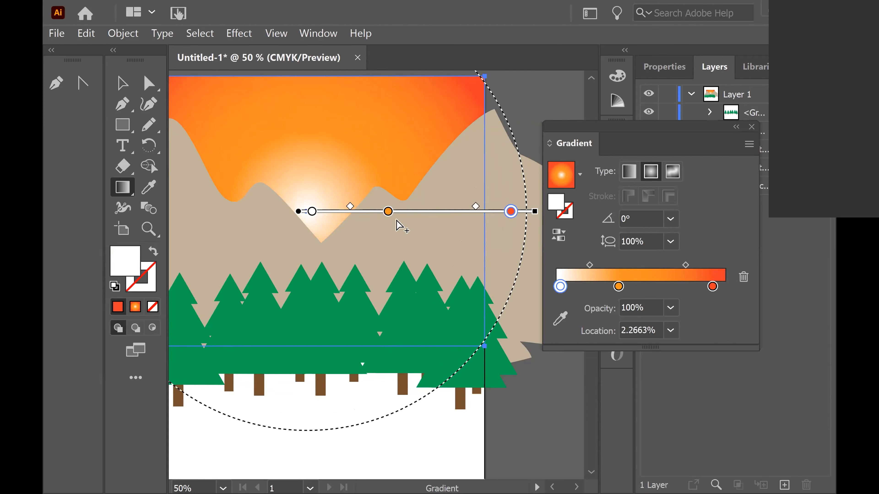
{"action": "left_click_drag", "start_coordinate": [560, 286], "coordinate": [554, 287]}
{"action": "left_click", "coordinate": [555, 205]}
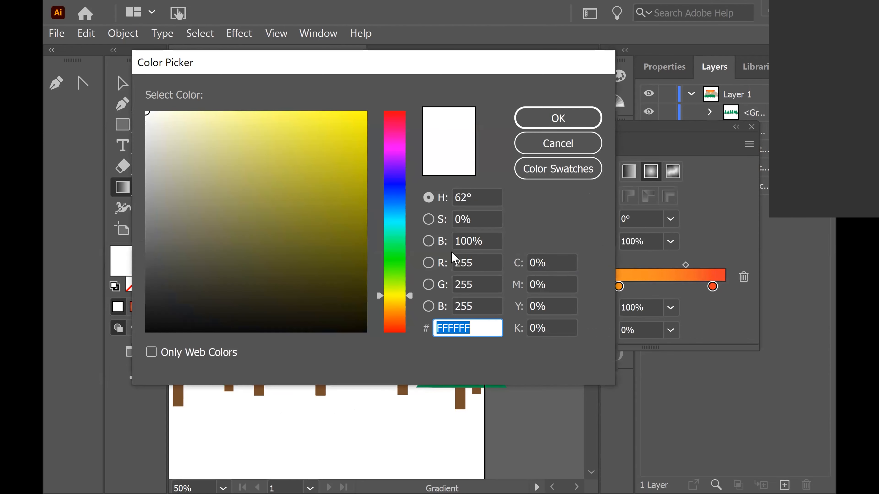
{"action": "left_click_drag", "start_coordinate": [360, 157], "coordinate": [369, 98]}
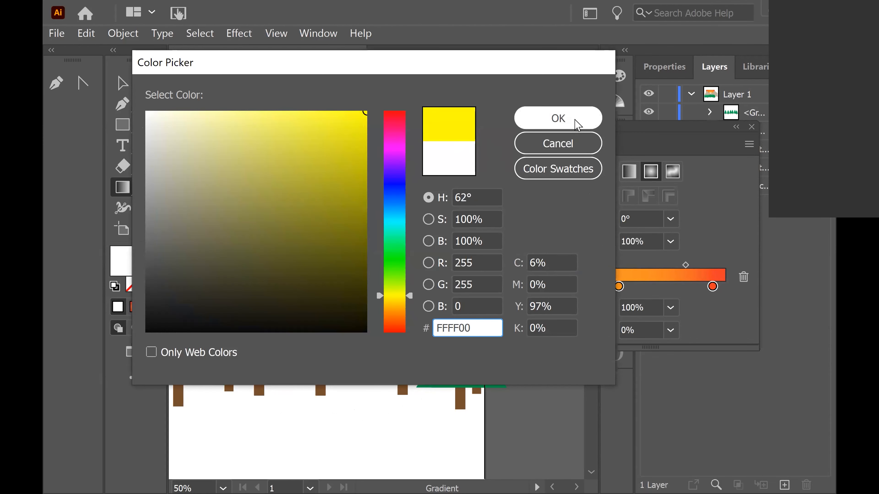
{"action": "left_click", "coordinate": [575, 120]}
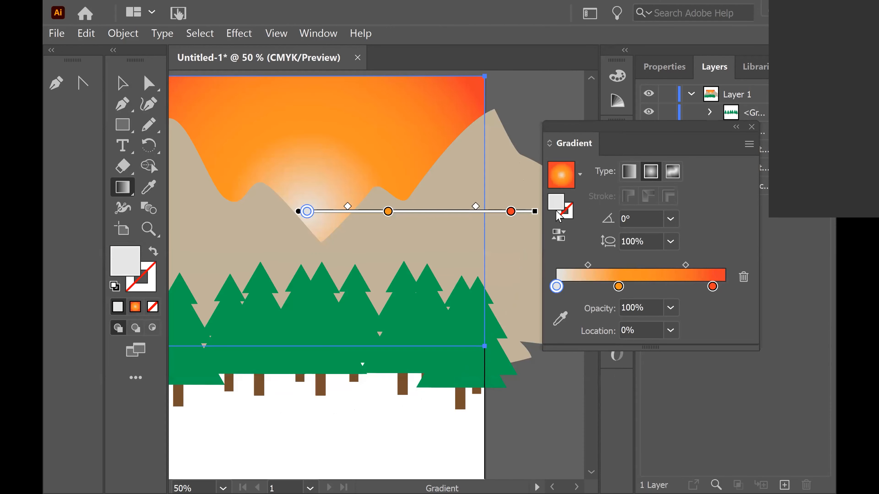
Slide the start stop to about 18% and add, then delete, an extra middle stop
{"action": "left_click_drag", "start_coordinate": [557, 286], "coordinate": [587, 287]}
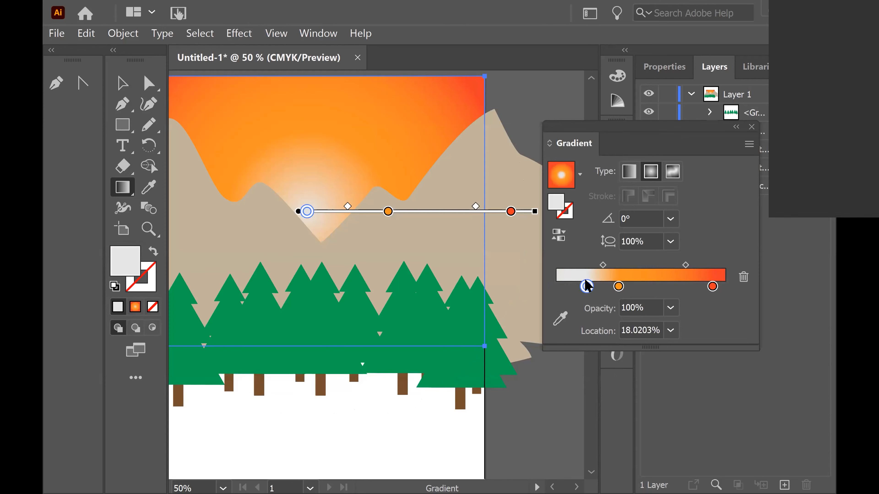
{"action": "left_click", "coordinate": [644, 287]}
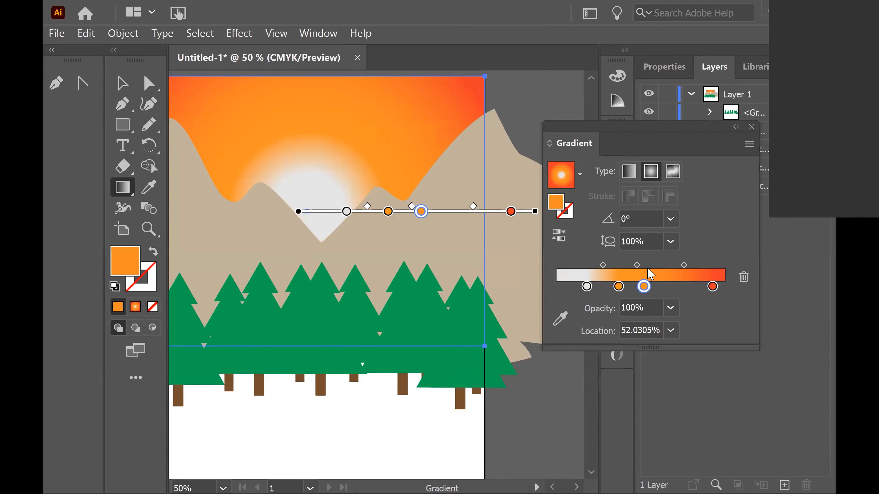
{"action": "left_click", "coordinate": [743, 277]}
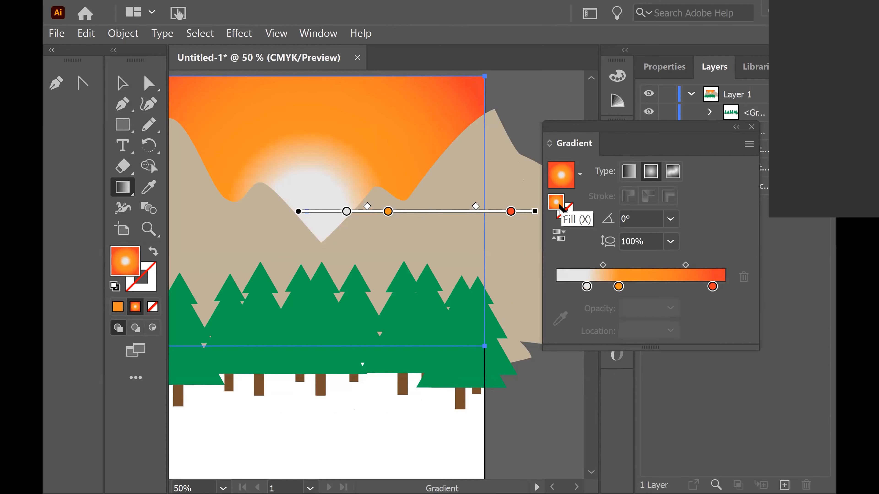
{"action": "double_click", "coordinate": [560, 205]}
{"action": "left_click", "coordinate": [397, 298]}
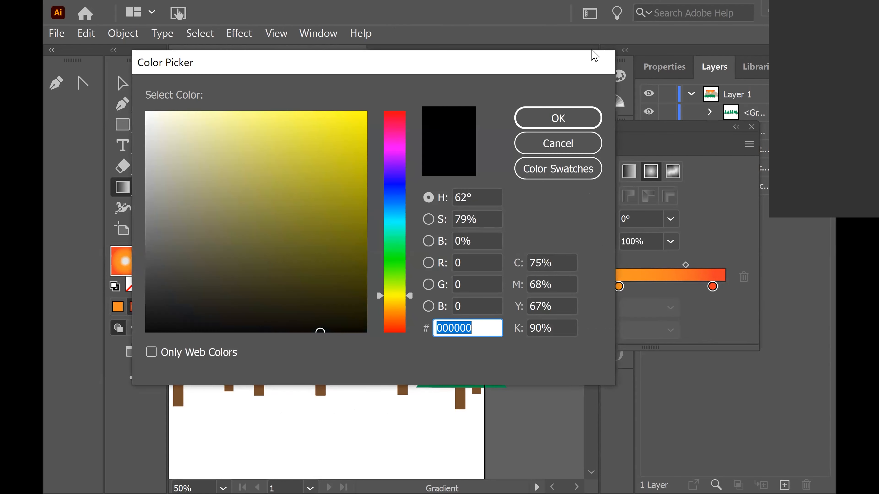
{"action": "left_click", "coordinate": [564, 119]}
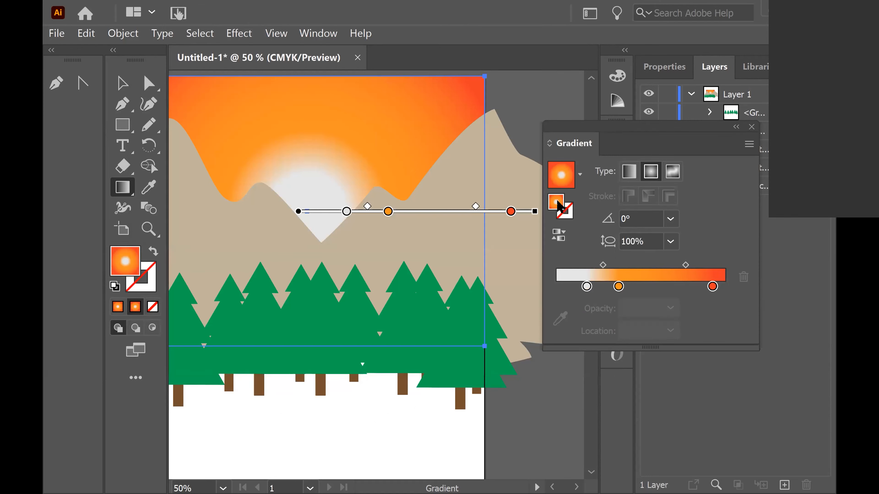
Delete the white start stop from the radial gradient
{"action": "left_click", "coordinate": [586, 286]}
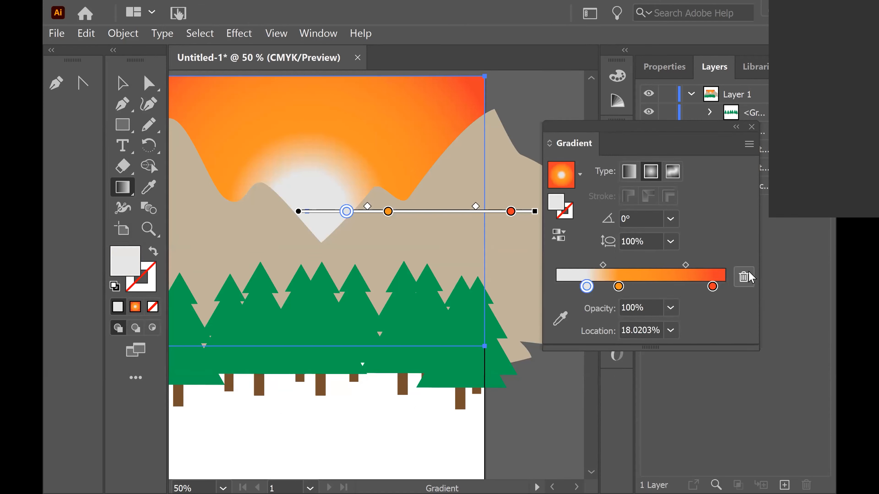
{"action": "left_click", "coordinate": [744, 277]}
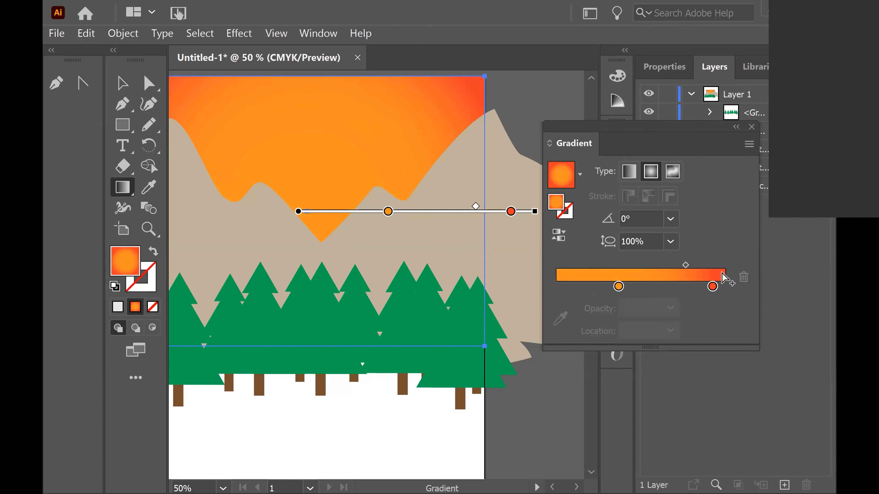
Move the orange stop to the start of the gradient and pull the red end stop inward
{"action": "left_click", "coordinate": [617, 287]}
{"action": "left_click_drag", "start_coordinate": [618, 286], "coordinate": [583, 287]}
{"action": "left_click_drag", "start_coordinate": [710, 287], "coordinate": [724, 286]}
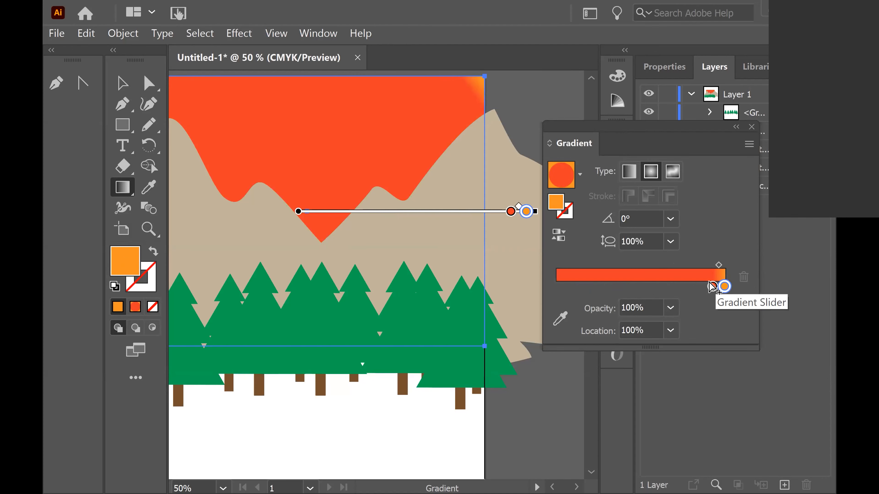
{"action": "left_click_drag", "start_coordinate": [712, 286], "coordinate": [534, 289]}
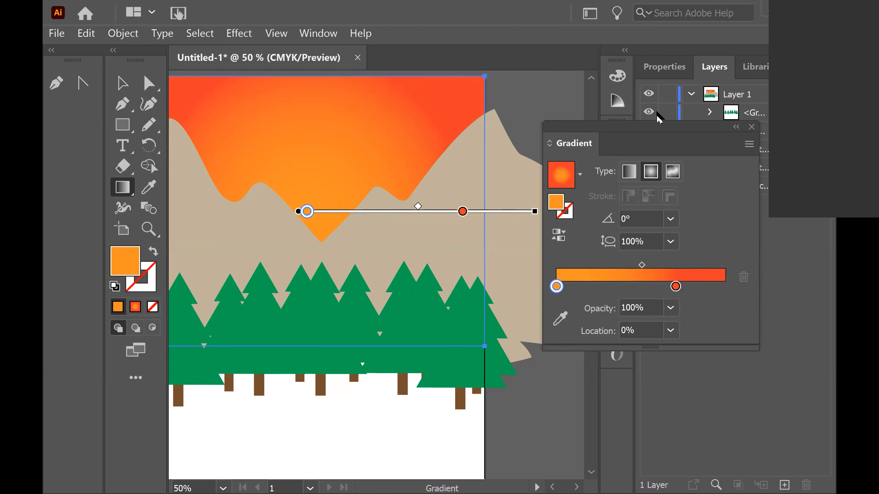
Select the left mountain shape and zoom in to examine its peak
{"action": "key", "text": "ctrl+minus"}
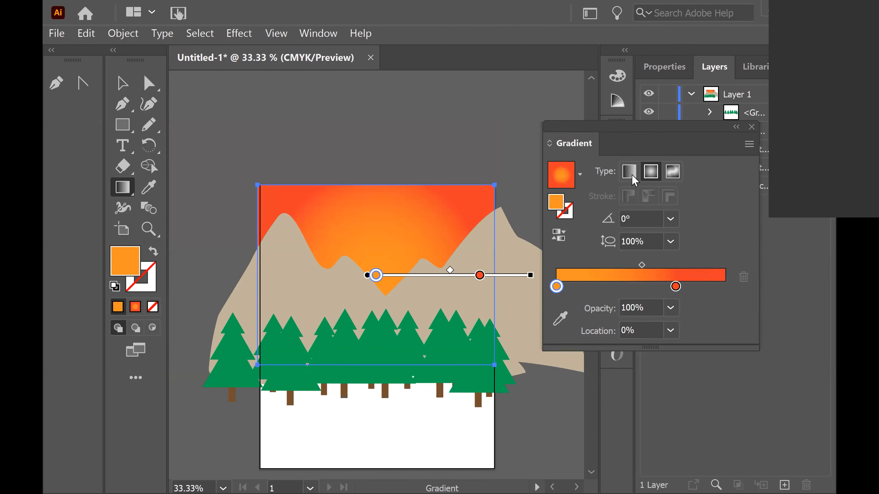
{"action": "left_click_drag", "start_coordinate": [669, 135], "coordinate": [721, 76]}
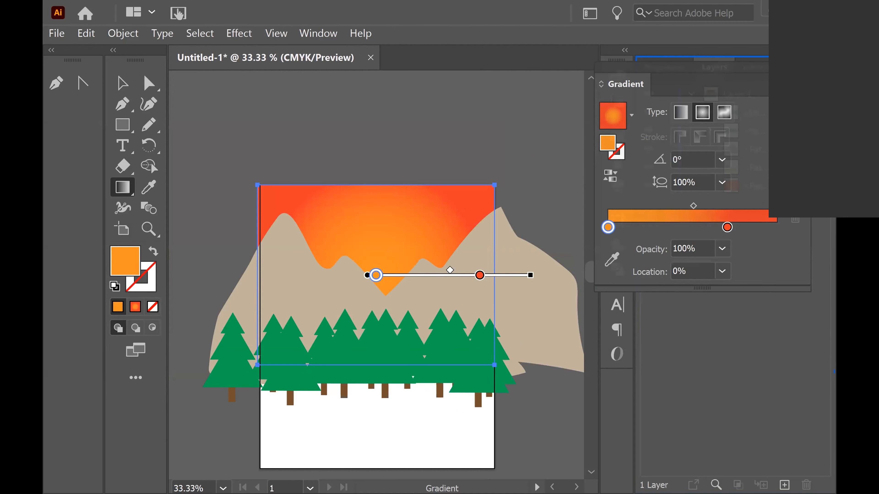
{"action": "left_click", "coordinate": [124, 85]}
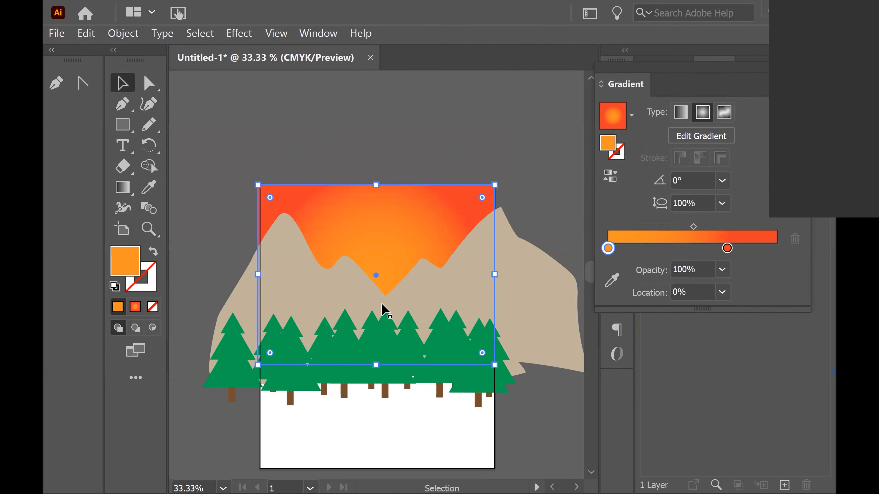
{"action": "left_click", "coordinate": [349, 289]}
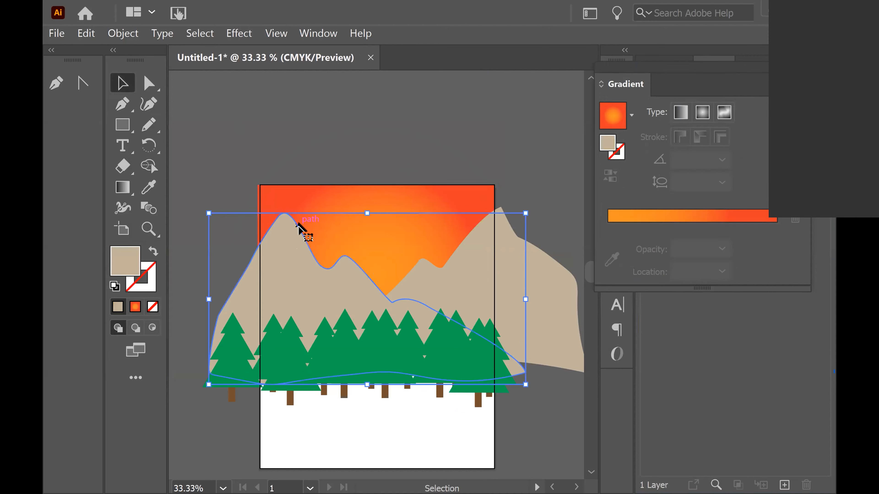
{"action": "key", "text": "a"}
{"action": "key", "text": "ctrl+equal"}
{"action": "key", "text": "ctrl+equal"}
{"action": "key", "text": "space"}
{"action": "left_click_drag", "start_coordinate": [284, 227], "coordinate": [381, 218]}
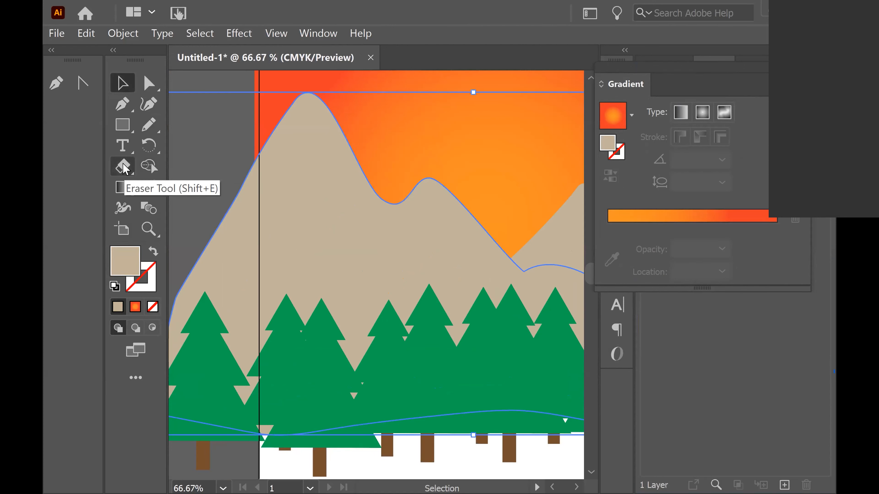
Switch to a workspace showing the full two-column toolbar and control bar
{"action": "left_click", "coordinate": [136, 171]}
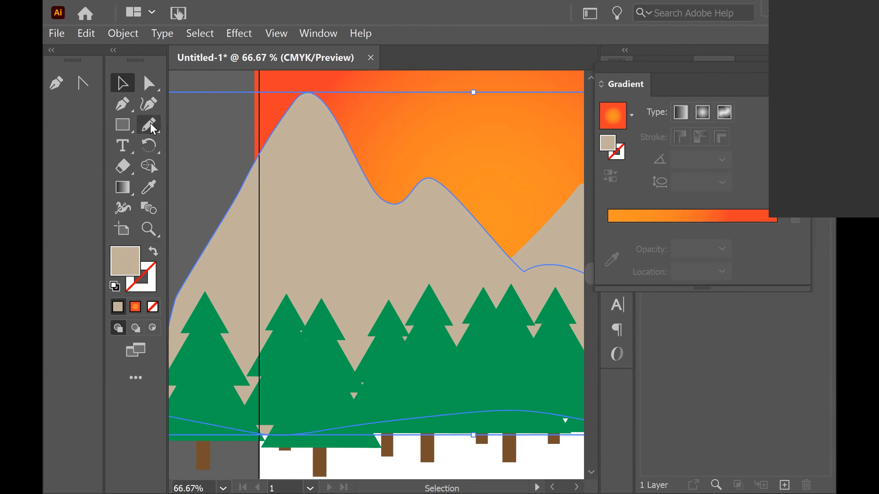
{"action": "left_click", "coordinate": [152, 129]}
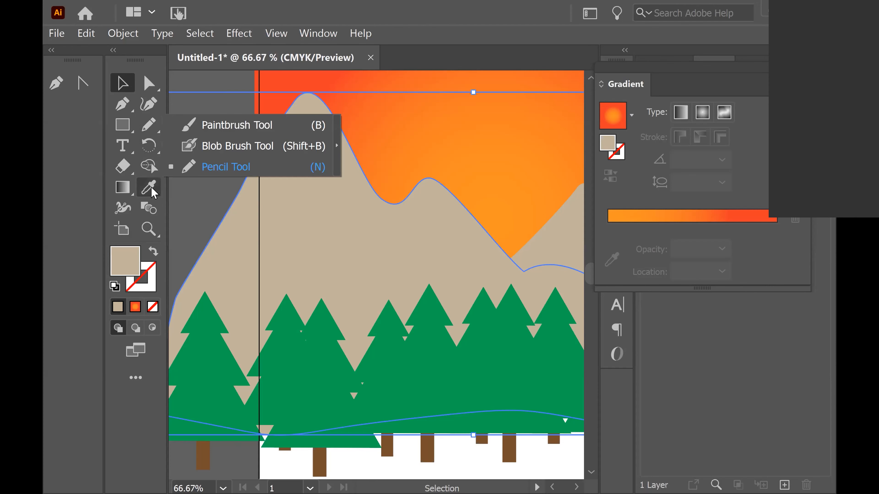
{"action": "left_click", "coordinate": [148, 126]}
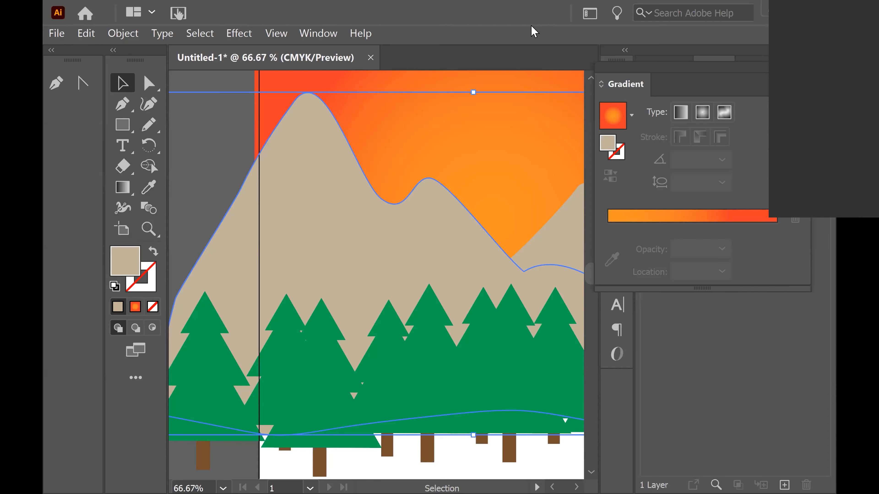
{"action": "left_click", "coordinate": [590, 13]}
{"action": "left_click", "coordinate": [634, 64]}
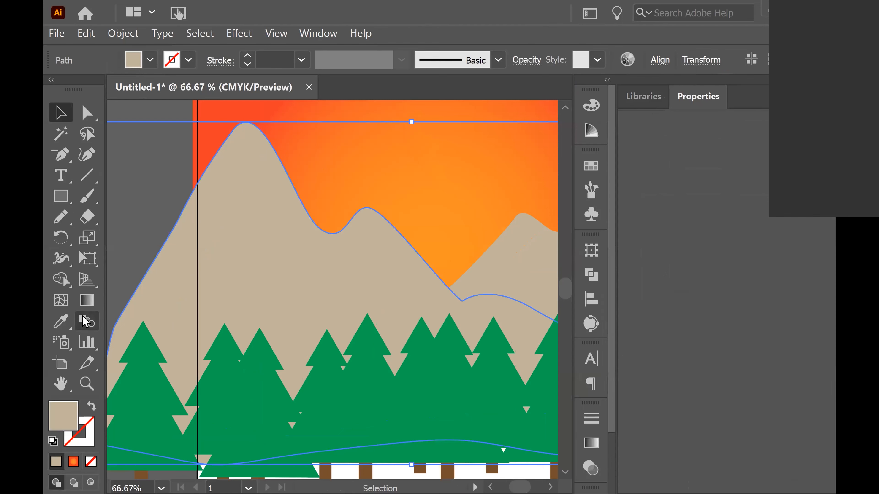
{"action": "left_click", "coordinate": [91, 363]}
{"action": "right_click", "coordinate": [91, 363]}
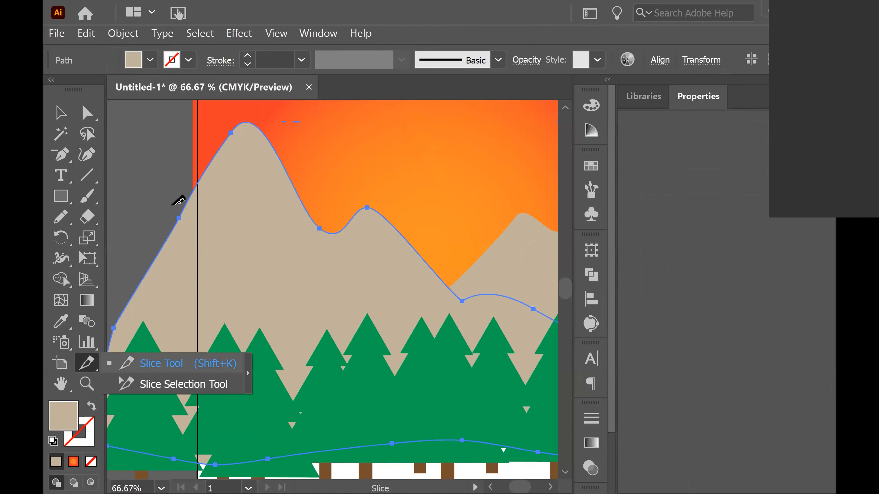
{"action": "left_click", "coordinate": [60, 112]}
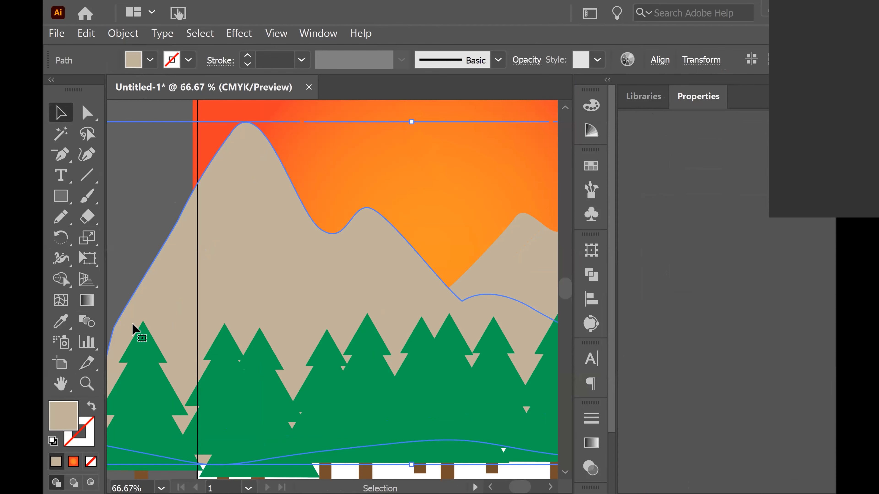
{"action": "left_click", "coordinate": [83, 366]}
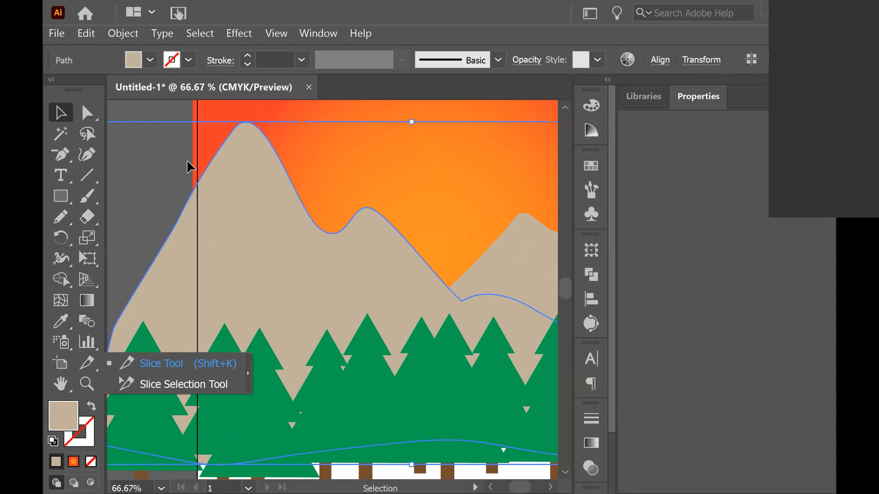
Try to cut the left mountain's slope with the Slice tool
{"action": "right_click", "coordinate": [180, 175]}
{"action": "left_click", "coordinate": [191, 186]}
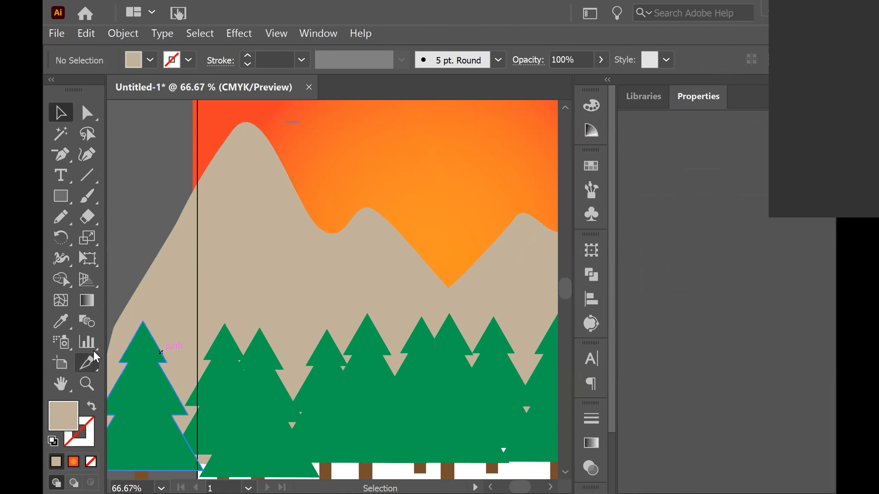
{"action": "key", "text": "v"}
{"action": "left_click", "coordinate": [206, 244]}
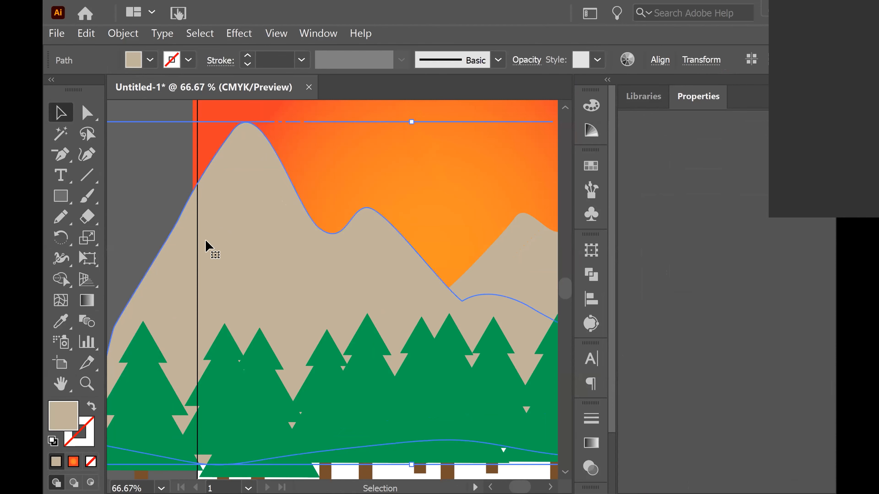
{"action": "left_click", "coordinate": [87, 363]}
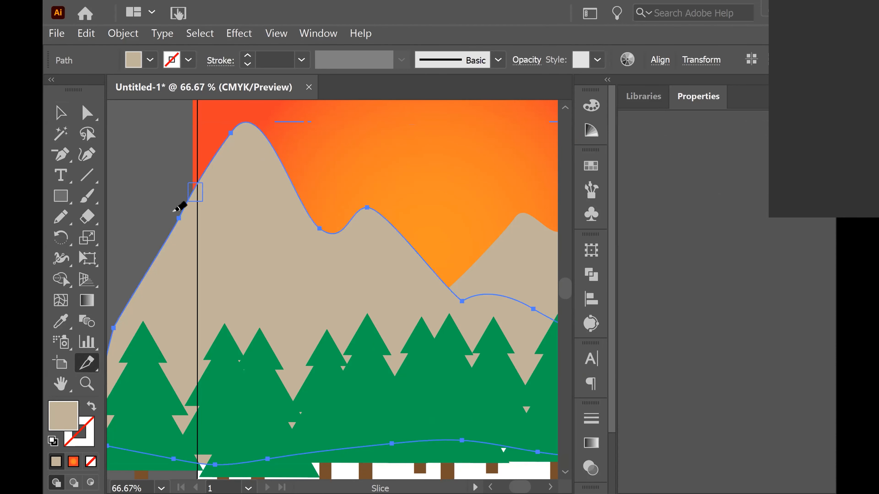
{"action": "left_click_drag", "start_coordinate": [202, 183], "coordinate": [188, 201]}
{"action": "left_click", "coordinate": [91, 221]}
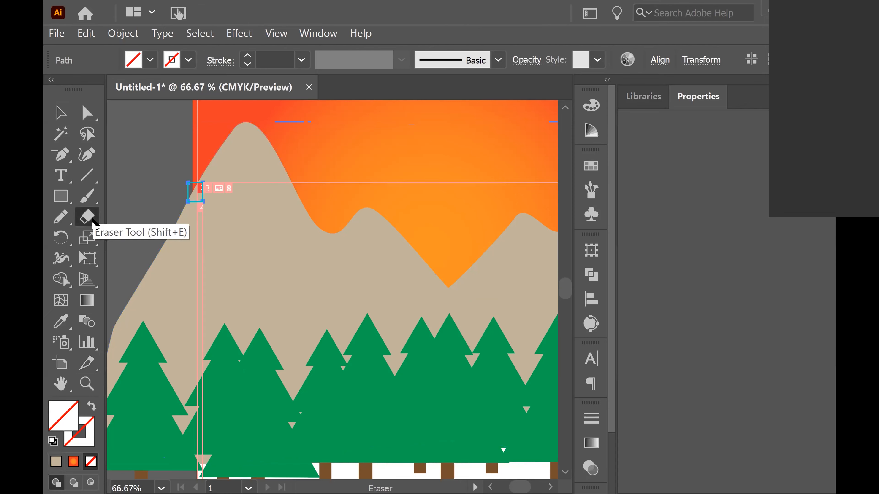
{"action": "right_click", "coordinate": [88, 218]}
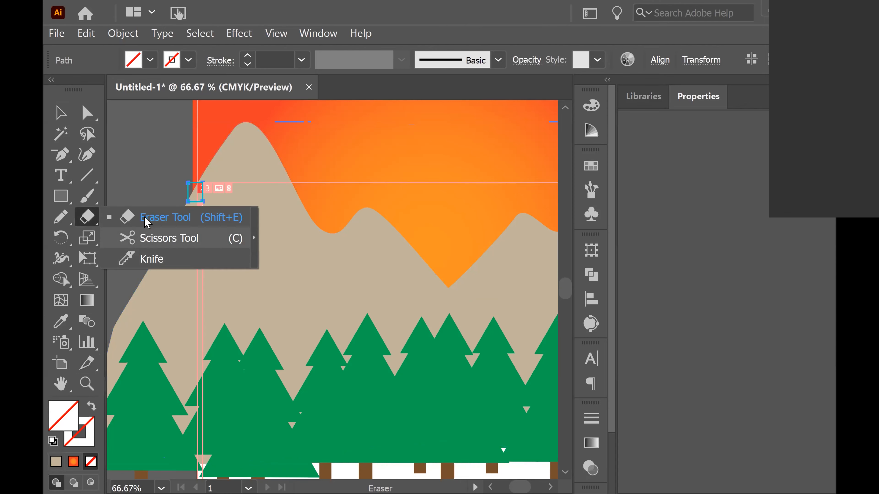
{"action": "left_click", "coordinate": [171, 196]}
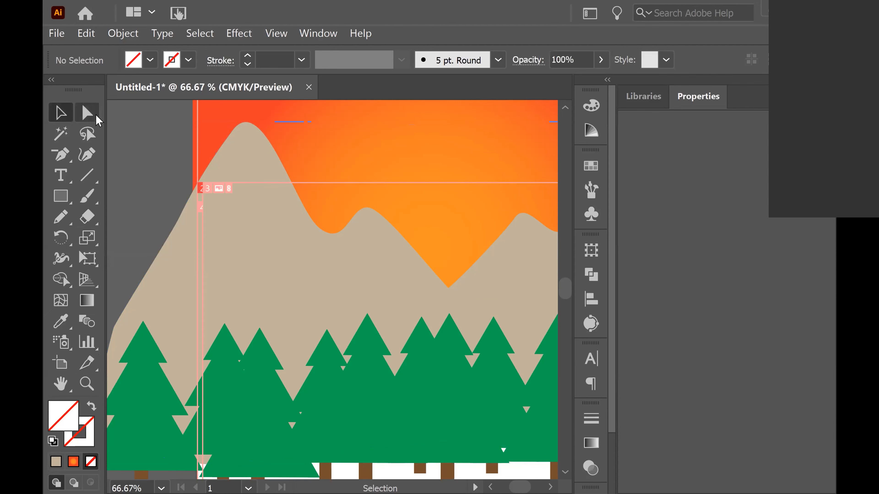
Cut the left mountain's peak off with a wavy Knife stroke and select the separated top piece
{"action": "left_click", "coordinate": [210, 211]}
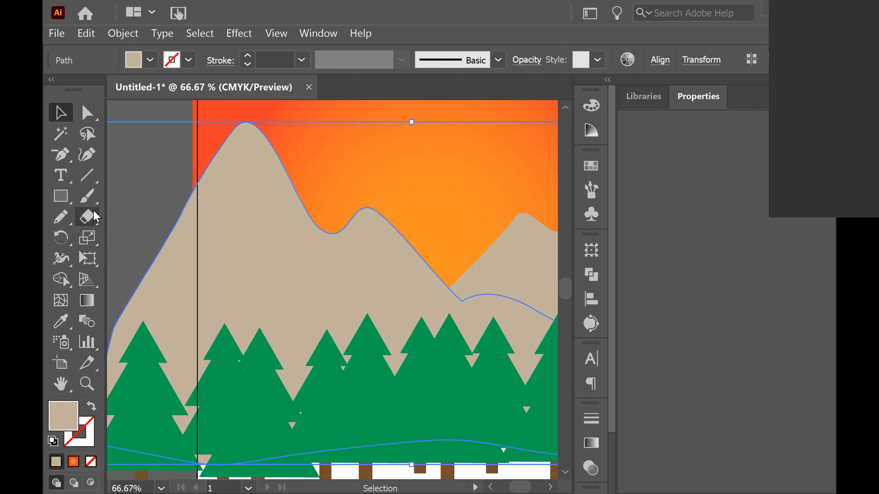
{"action": "left_click_drag", "start_coordinate": [97, 221], "coordinate": [153, 258]}
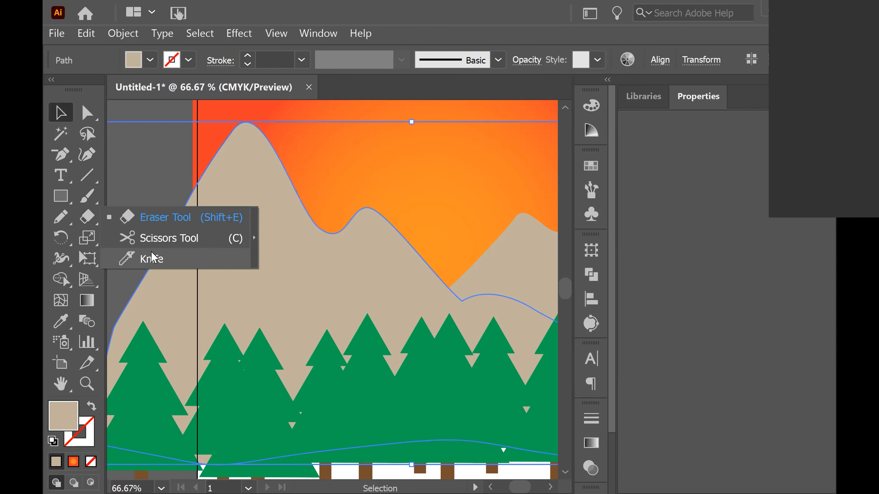
{"action": "left_click", "coordinate": [152, 257]}
{"action": "mouse_move", "coordinate": [204, 200]}
{"action": "left_mouse_down"}
{"action": "mouse_move", "coordinate": [229, 221]}
{"action": "mouse_move", "coordinate": [248, 194]}
{"action": "mouse_move", "coordinate": [276, 197]}
{"action": "mouse_move", "coordinate": [302, 169]}
{"action": "left_mouse_up"}
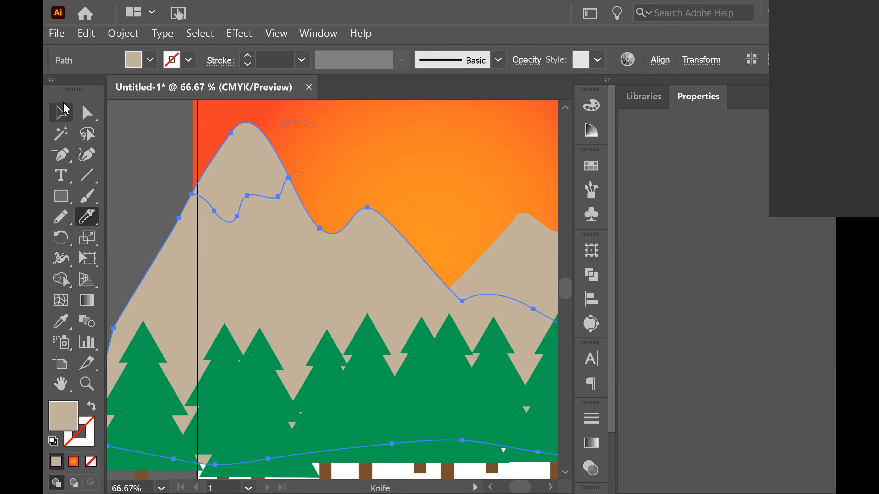
{"action": "left_click", "coordinate": [58, 118]}
{"action": "left_click", "coordinate": [140, 180]}
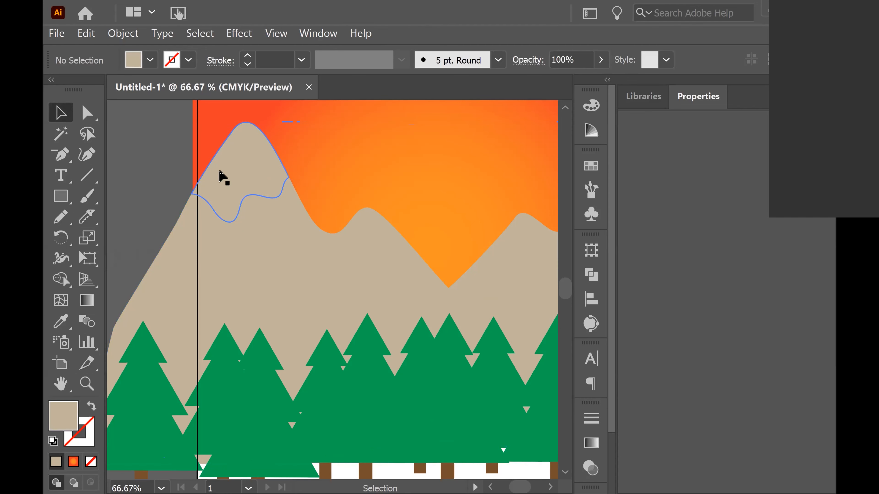
Fill the left mountain's separated peak piece with white from the swatches
{"action": "left_click", "coordinate": [239, 171]}
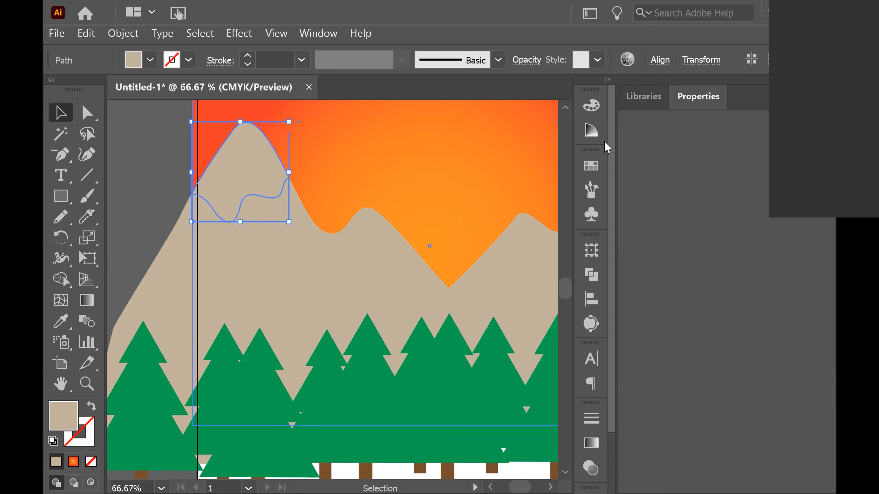
{"action": "left_click", "coordinate": [591, 166]}
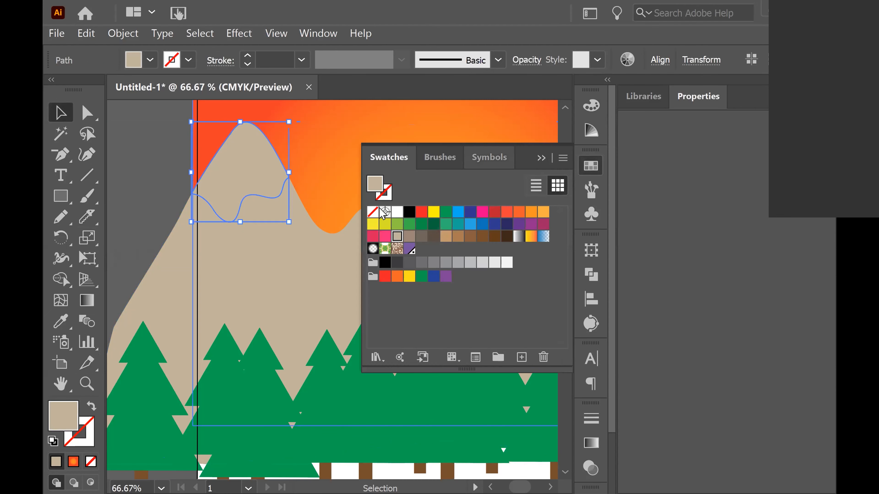
{"action": "left_click", "coordinate": [397, 211]}
{"action": "left_click", "coordinate": [124, 194]}
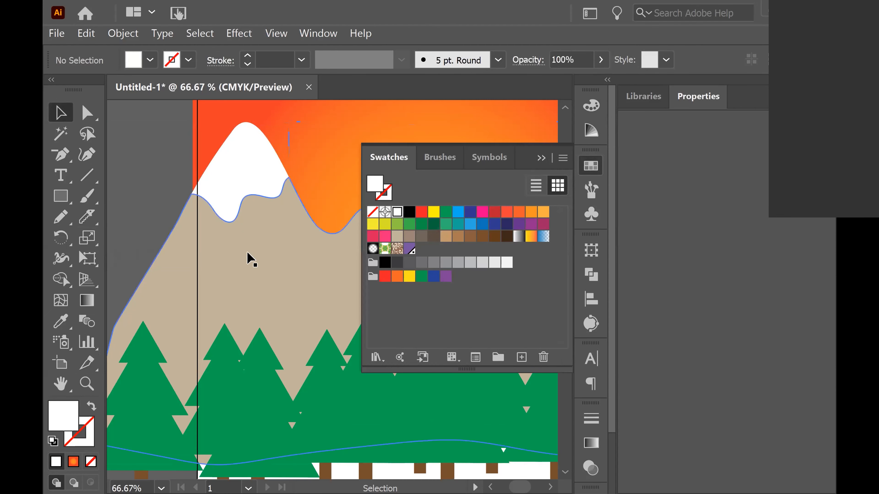
{"action": "left_click", "coordinate": [541, 158]}
Try a short Knife stroke across the right mountain's left slope
{"action": "key", "text": "space"}
{"action": "left_click_drag", "start_coordinate": [400, 289], "coordinate": [201, 275]}
{"action": "left_click_drag", "start_coordinate": [379, 246], "coordinate": [250, 319]}
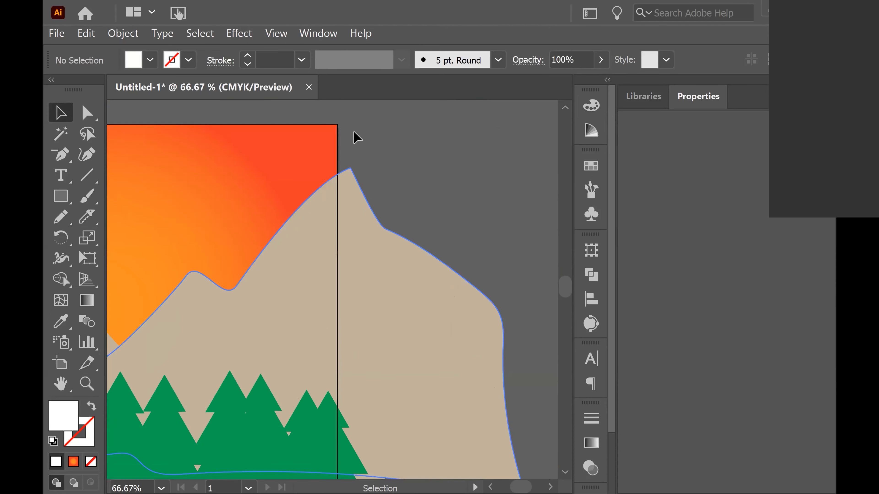
{"action": "left_click", "coordinate": [87, 362]}
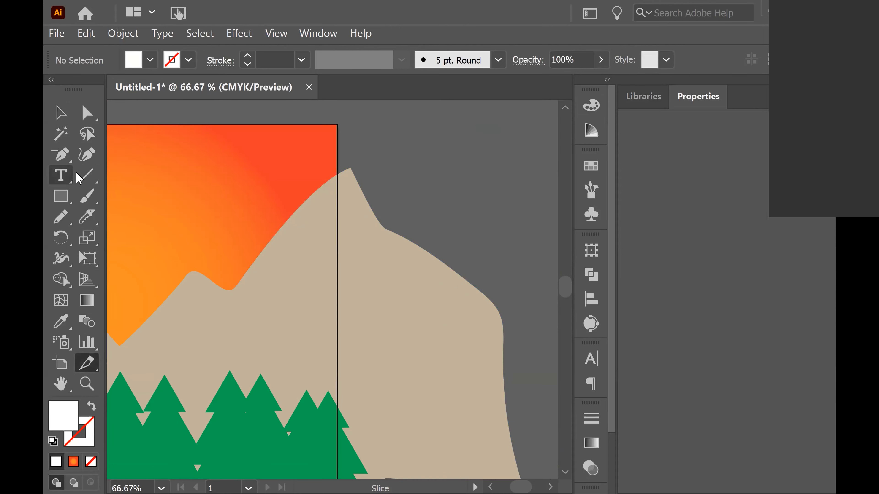
{"action": "left_click", "coordinate": [87, 213]}
{"action": "left_click_drag", "start_coordinate": [273, 202], "coordinate": [271, 225]}
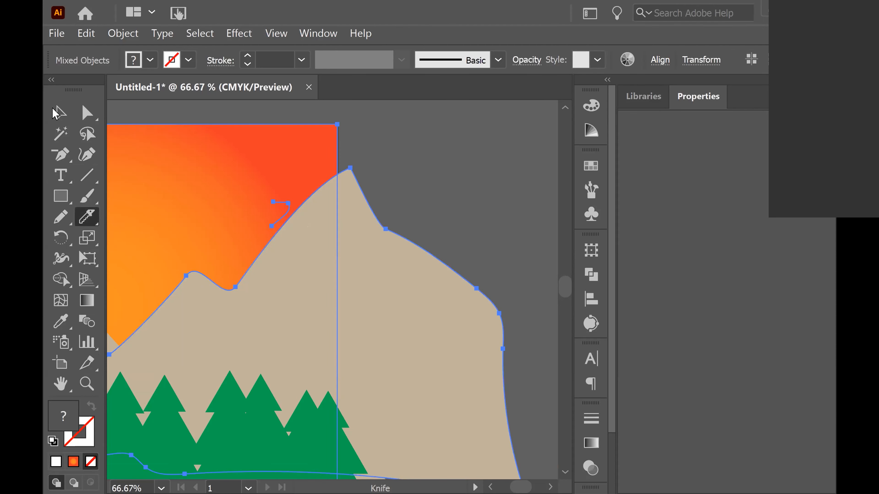
Cut the right mountain's peak off with a wavy Knife stroke and select the separated top piece
{"action": "left_click", "coordinate": [60, 112]}
{"action": "left_click", "coordinate": [475, 185]}
{"action": "left_click", "coordinate": [386, 252]}
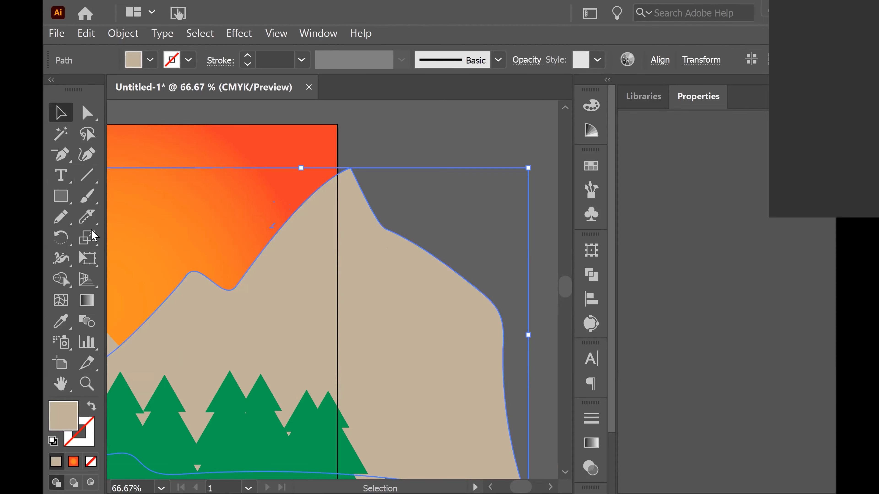
{"action": "left_click", "coordinate": [86, 216]}
{"action": "mouse_move", "coordinate": [276, 230]}
{"action": "left_mouse_down"}
{"action": "mouse_move", "coordinate": [303, 221]}
{"action": "mouse_move", "coordinate": [323, 251]}
{"action": "mouse_move", "coordinate": [342, 238]}
{"action": "mouse_move", "coordinate": [345, 214]}
{"action": "mouse_move", "coordinate": [371, 205]}
{"action": "left_mouse_up"}
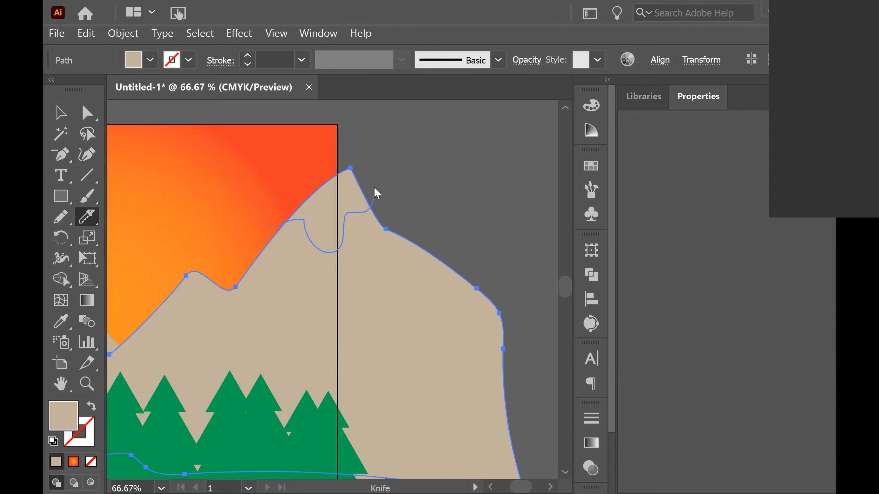
{"action": "left_click", "coordinate": [61, 112]}
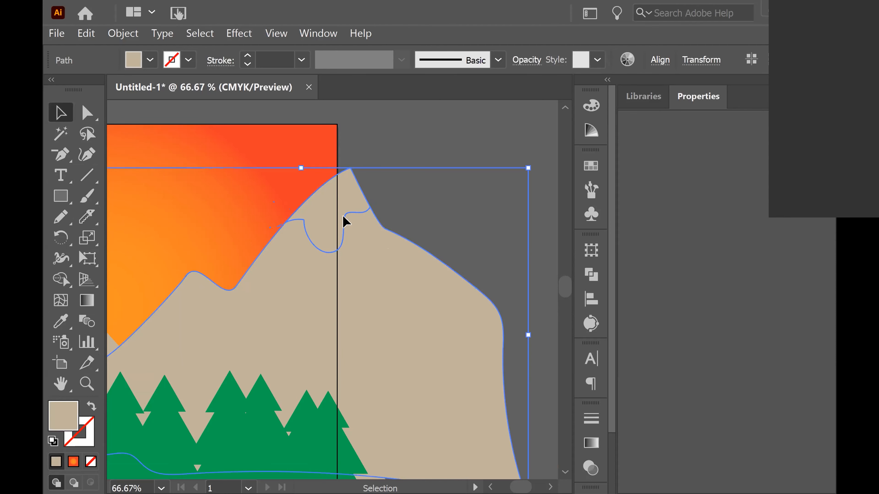
{"action": "key", "text": "ctrl+shift+a"}
{"action": "left_click", "coordinate": [340, 205]}
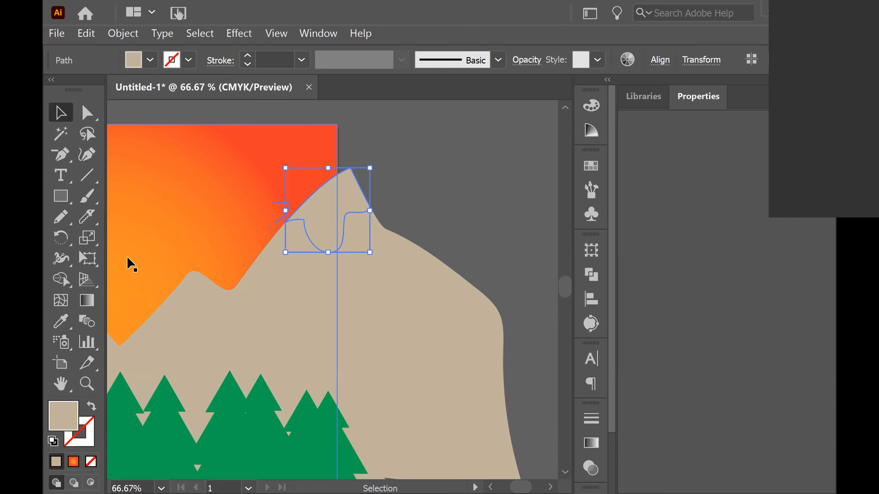
Fill the right mountain's separated peak piece with white
{"action": "left_click", "coordinate": [591, 105]}
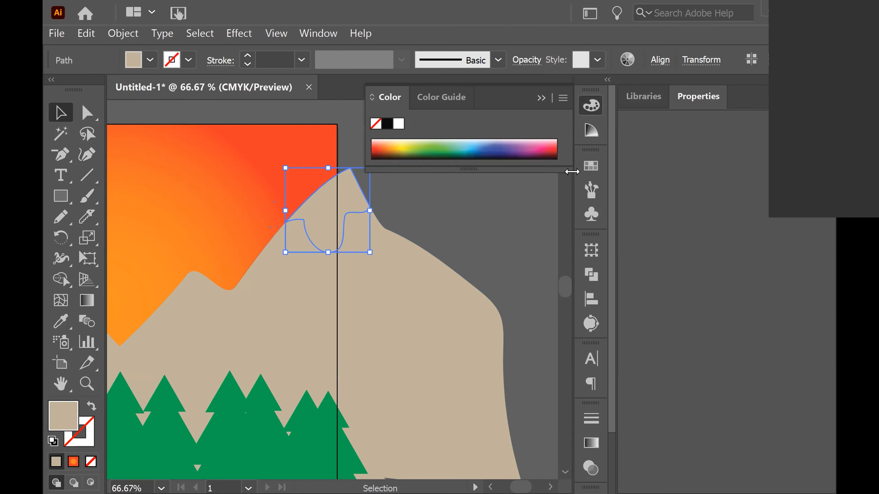
{"action": "left_click", "coordinate": [398, 124]}
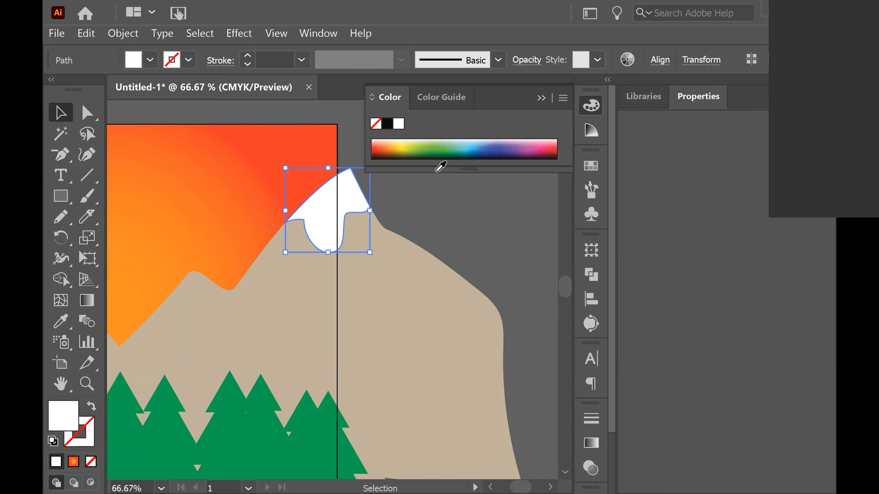
{"action": "left_click", "coordinate": [526, 265]}
{"action": "key", "text": "ctrl+minus"}
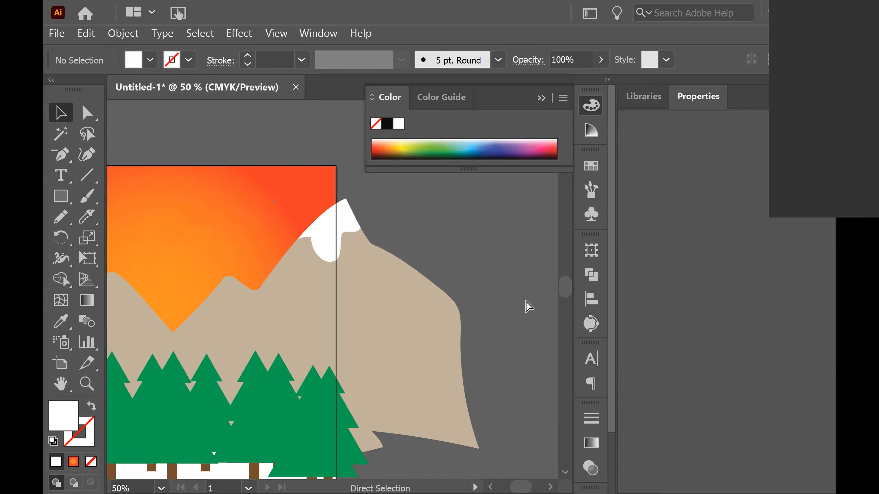
{"action": "key", "text": "ctrl+minus"}
{"action": "key", "text": "space"}
{"action": "left_click_drag", "start_coordinate": [474, 294], "coordinate": [570, 193]}
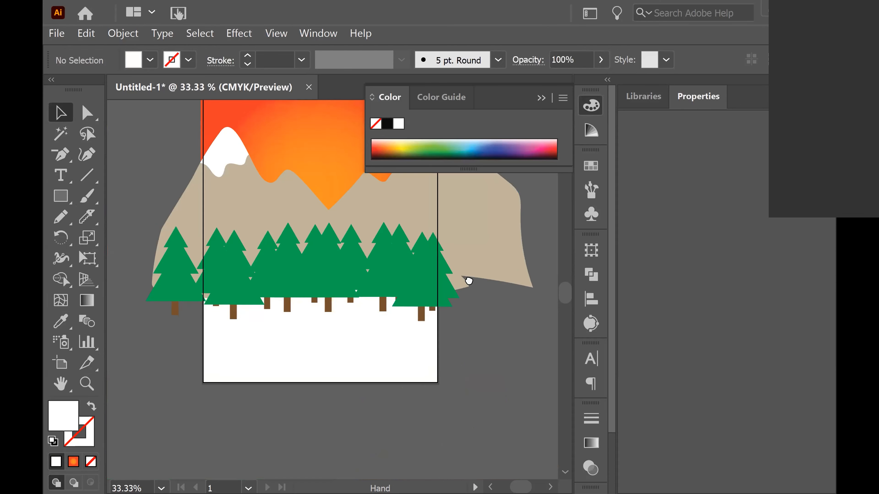